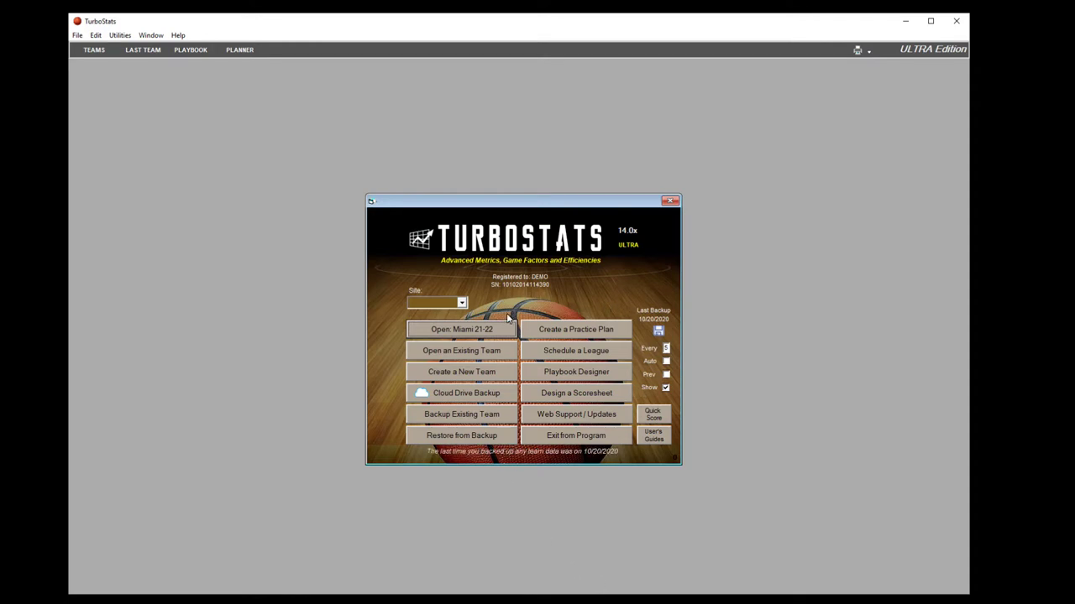
Open the Miami 21-22 team's games and delete the existing Jackson State game
click(471, 337)
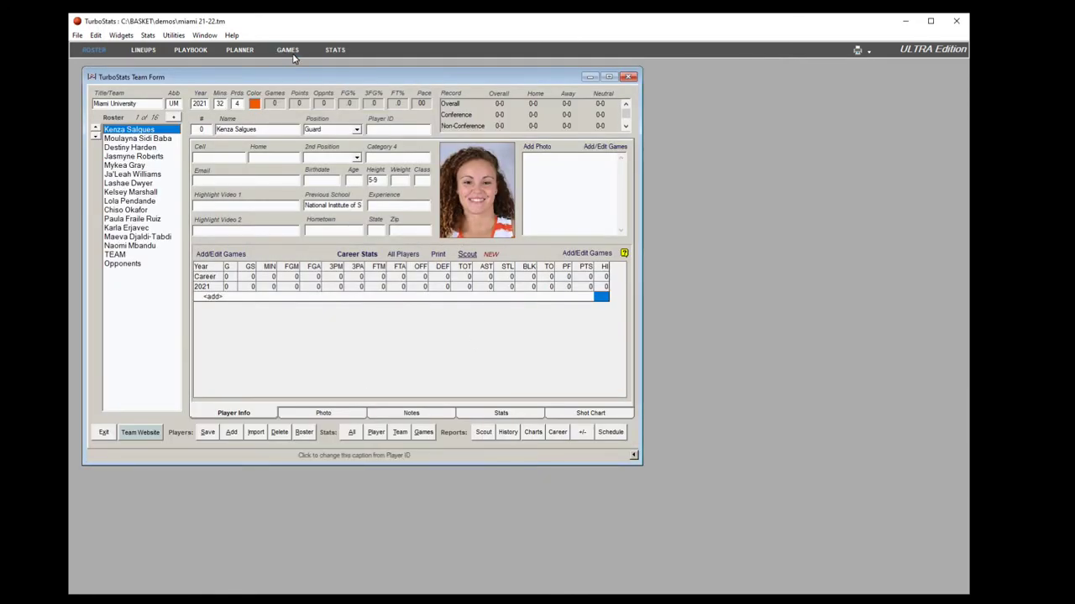
click(295, 56)
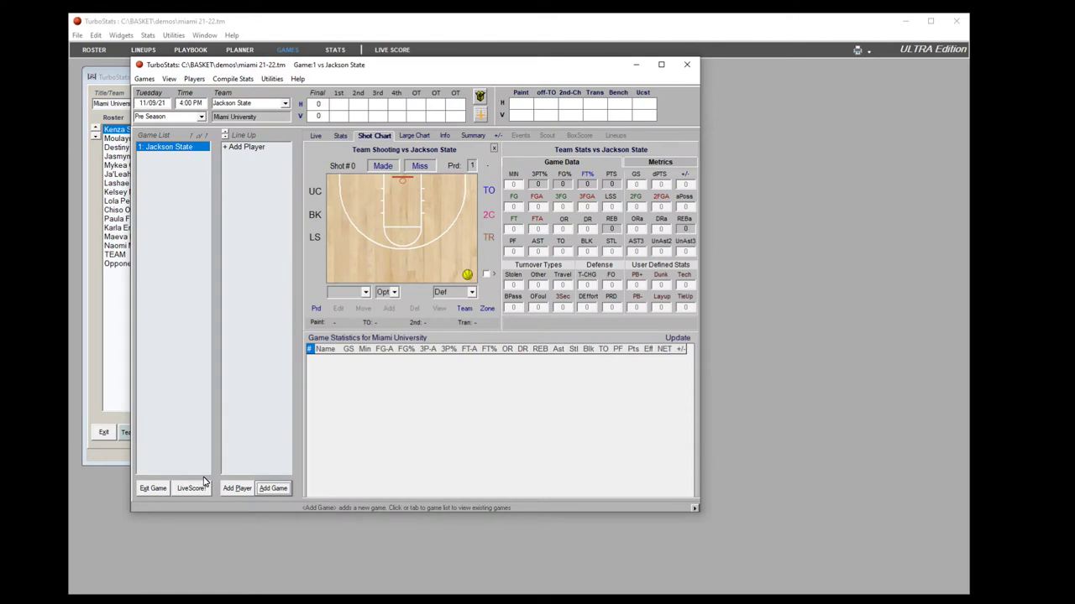
right_click(160, 148)
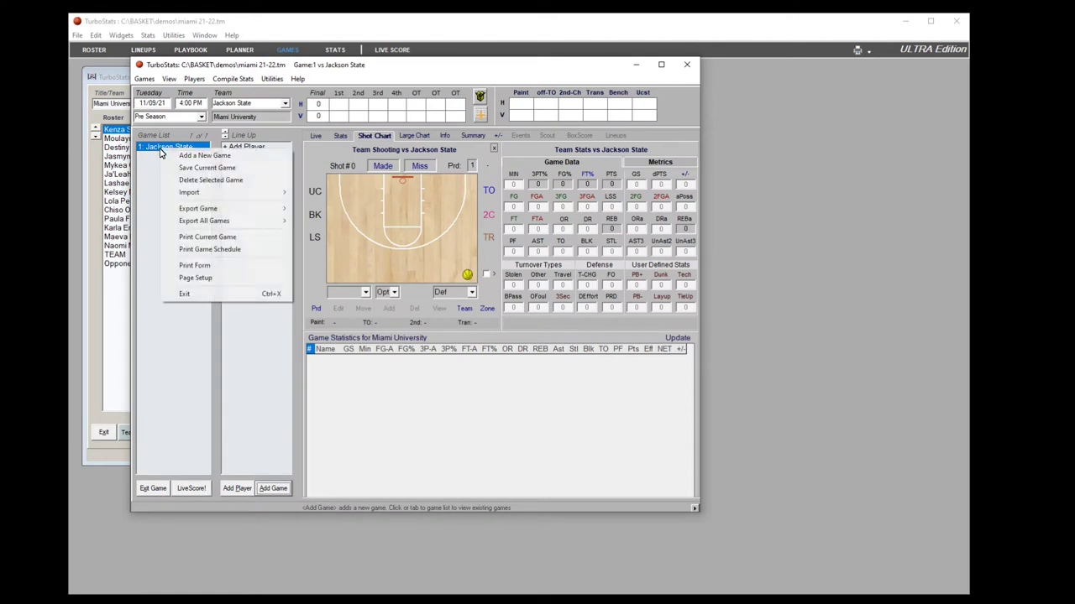
click(200, 180)
click(485, 329)
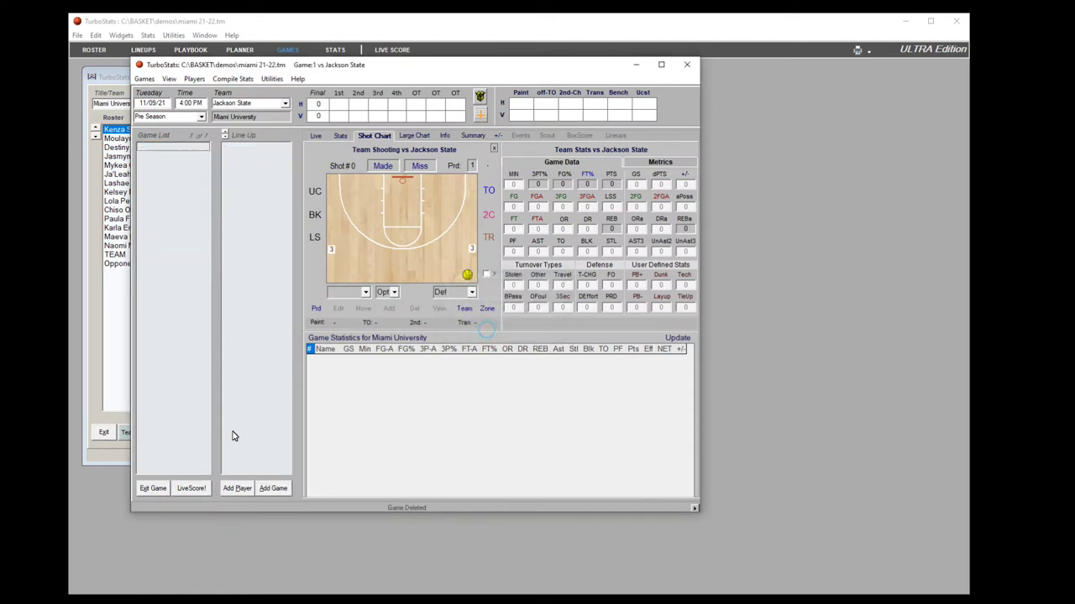
Start a new game for Miami University and set its date to 11/09/21
click(271, 489)
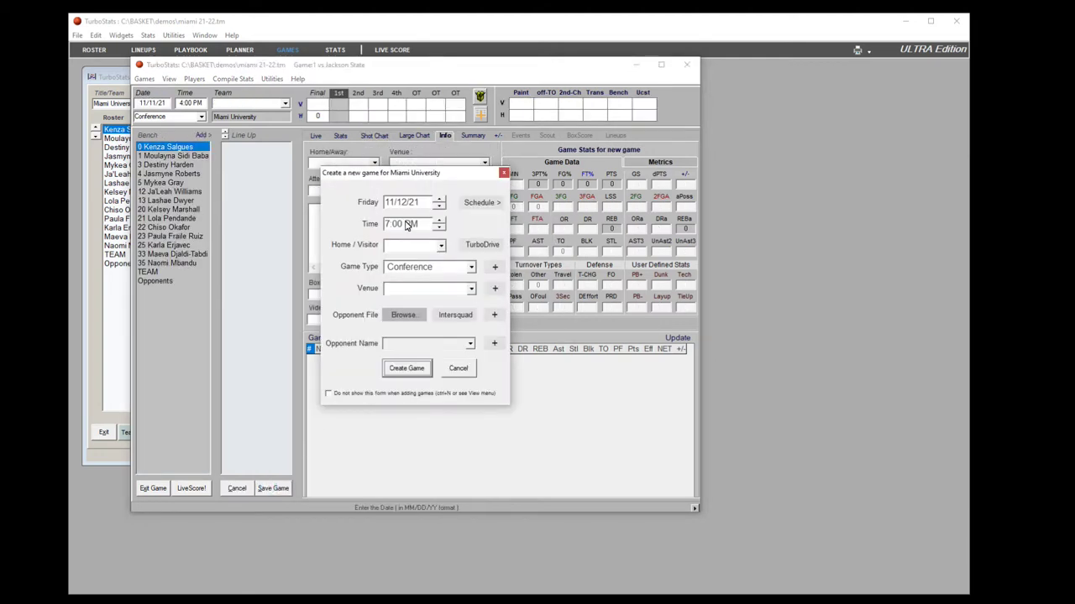
click(438, 207)
click(438, 207)
click(438, 206)
click(439, 207)
click(438, 207)
click(438, 199)
click(438, 199)
Set the new game's time to 4:00 PM and its Home / Visitor value to Home
click(438, 228)
click(438, 227)
click(439, 228)
click(438, 227)
click(438, 227)
click(438, 228)
click(438, 228)
click(441, 245)
click(436, 260)
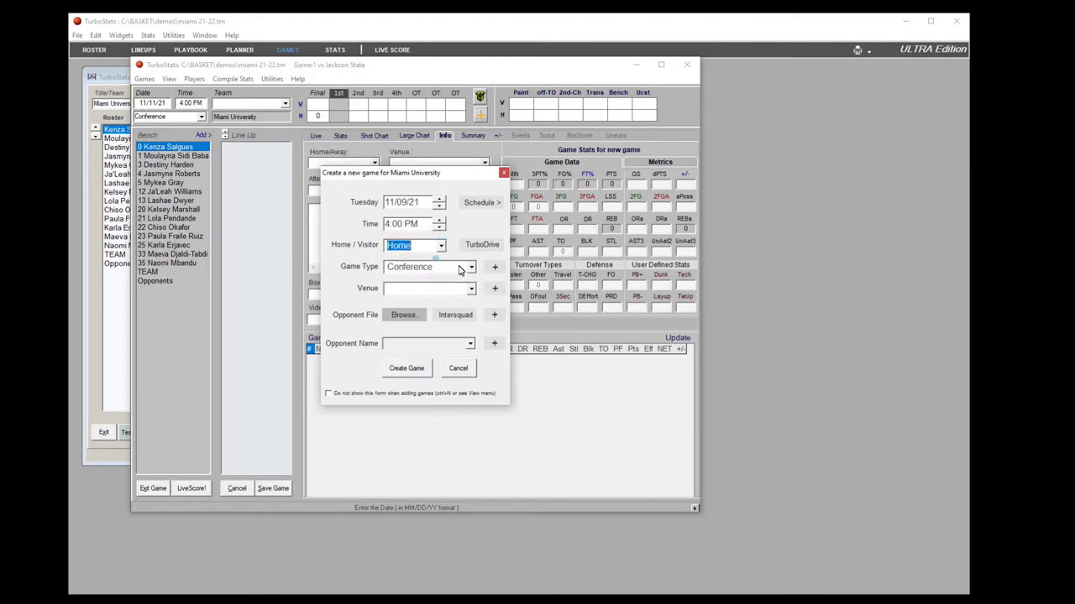
Set the game type to Non Conference and the venue to Coral Gables
click(472, 268)
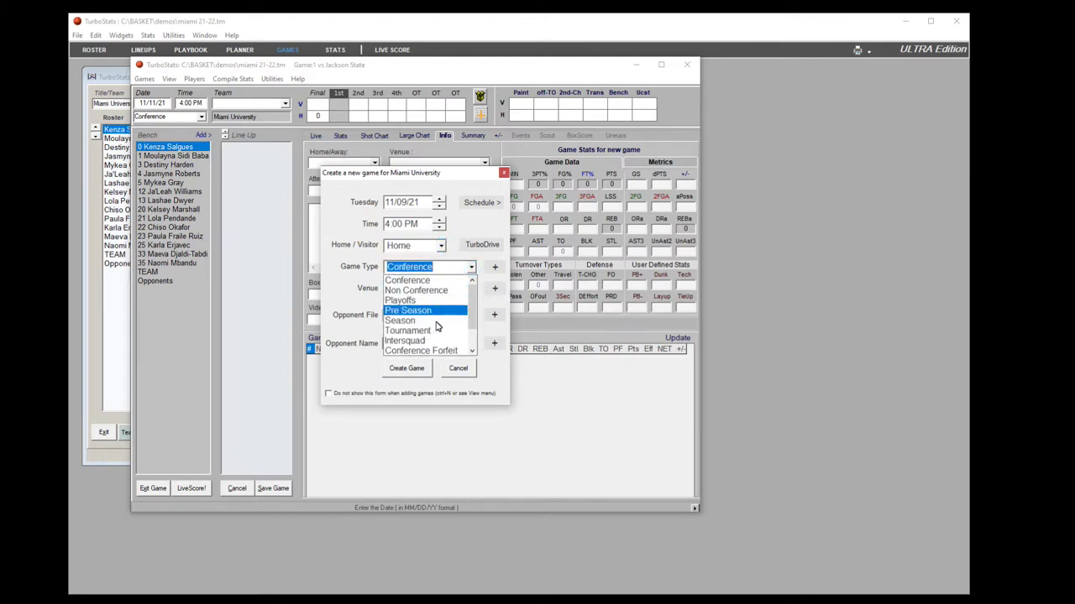
scroll(468, 330, down, 3)
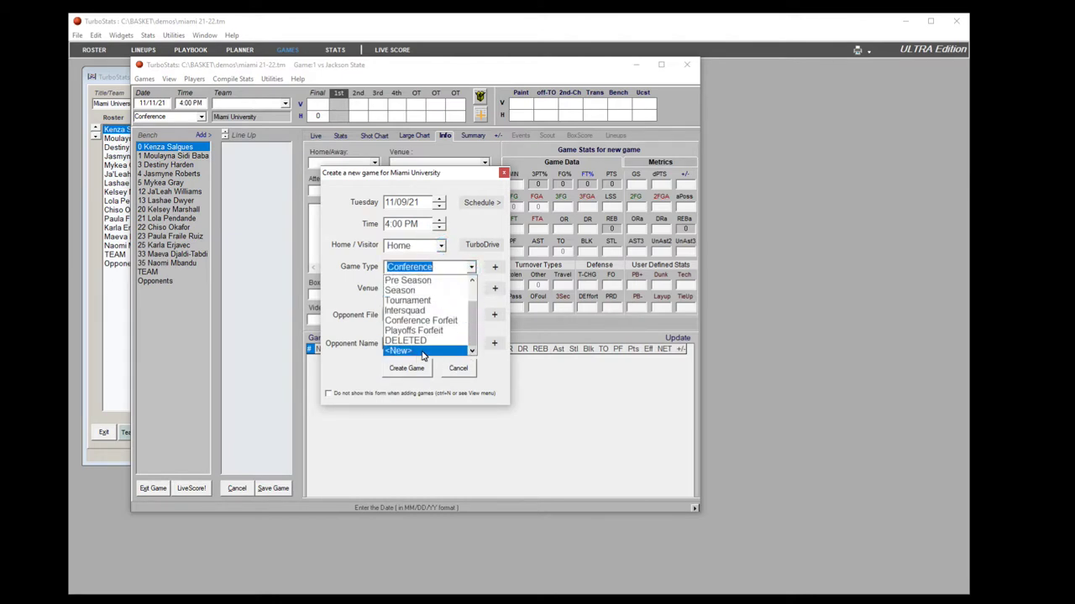
scroll(476, 293, up, 3)
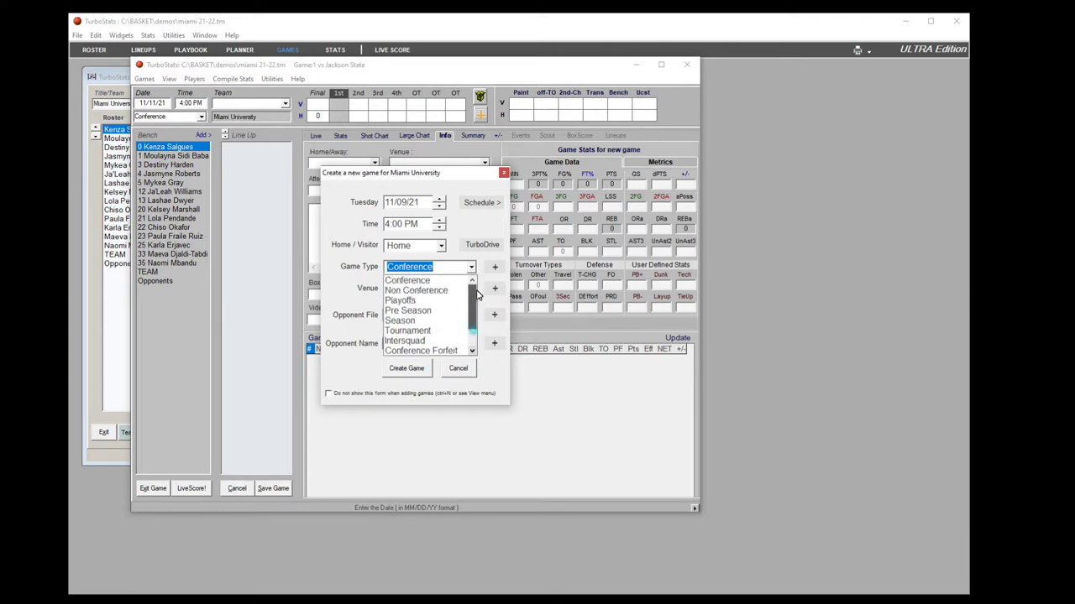
click(412, 294)
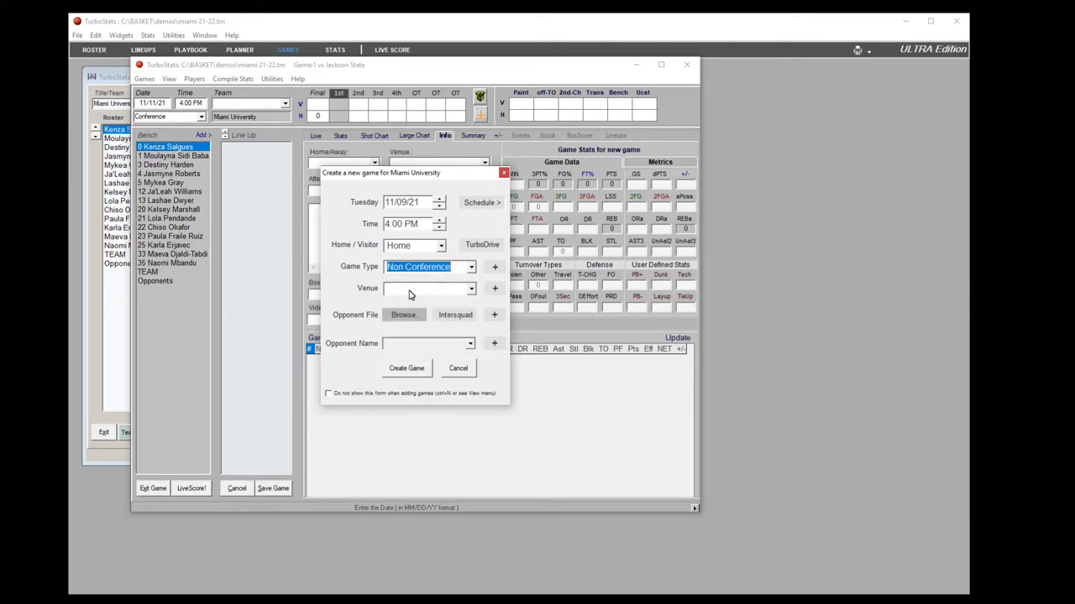
click(472, 290)
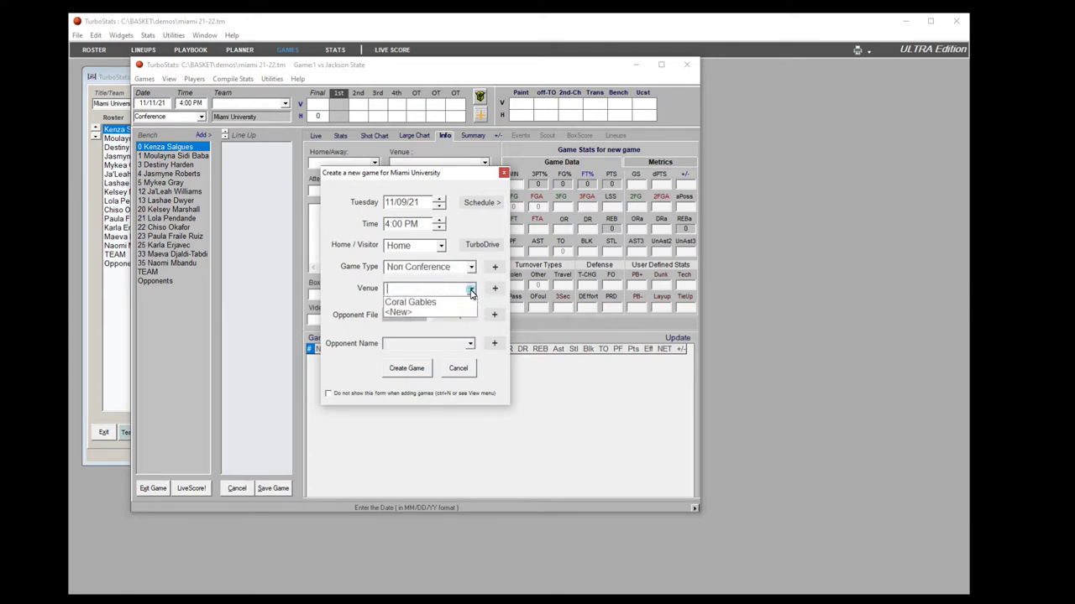
click(411, 300)
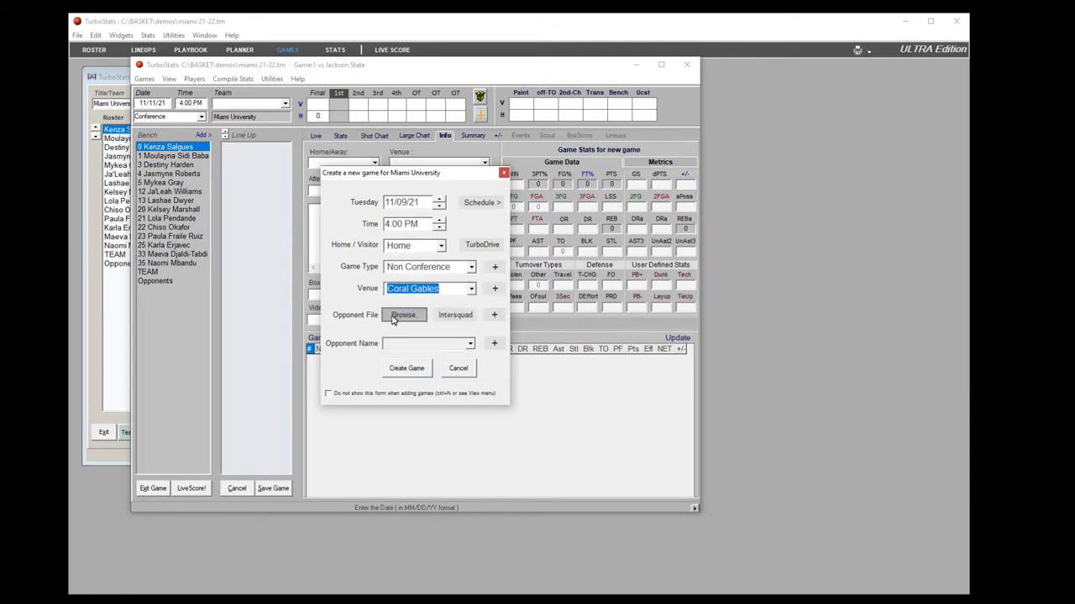
Choose jackson state.tm as the opponent file and create the game, using the opponent's existing game for scoring
click(397, 319)
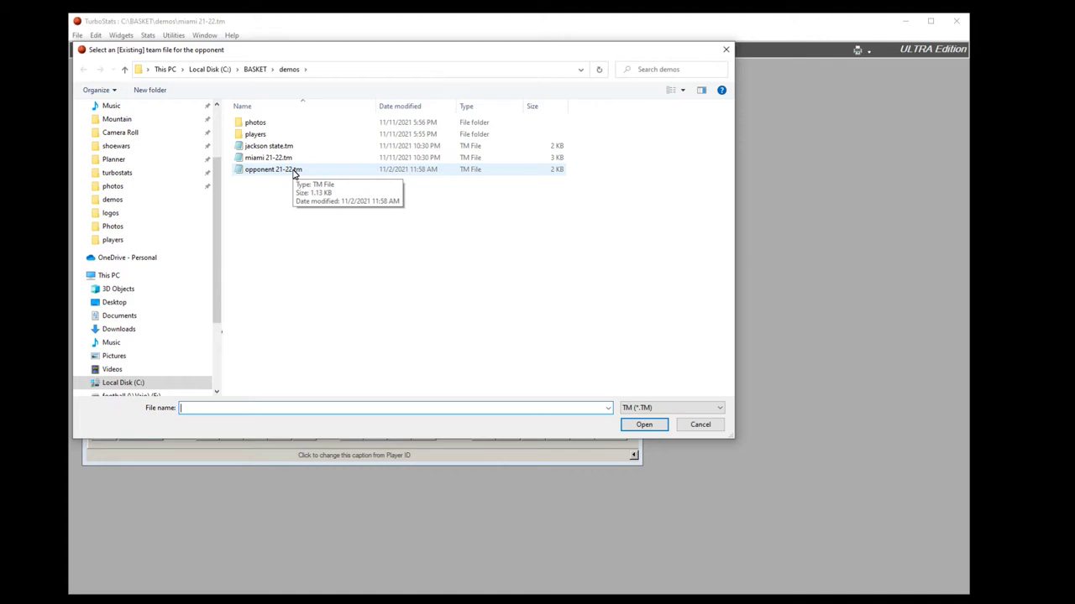
click(267, 147)
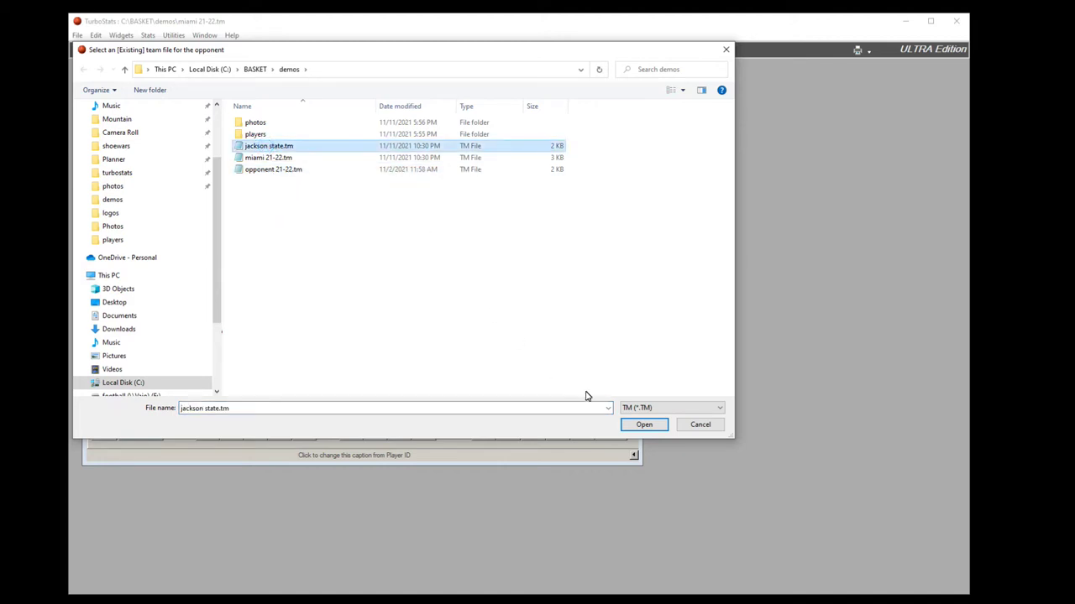
click(641, 426)
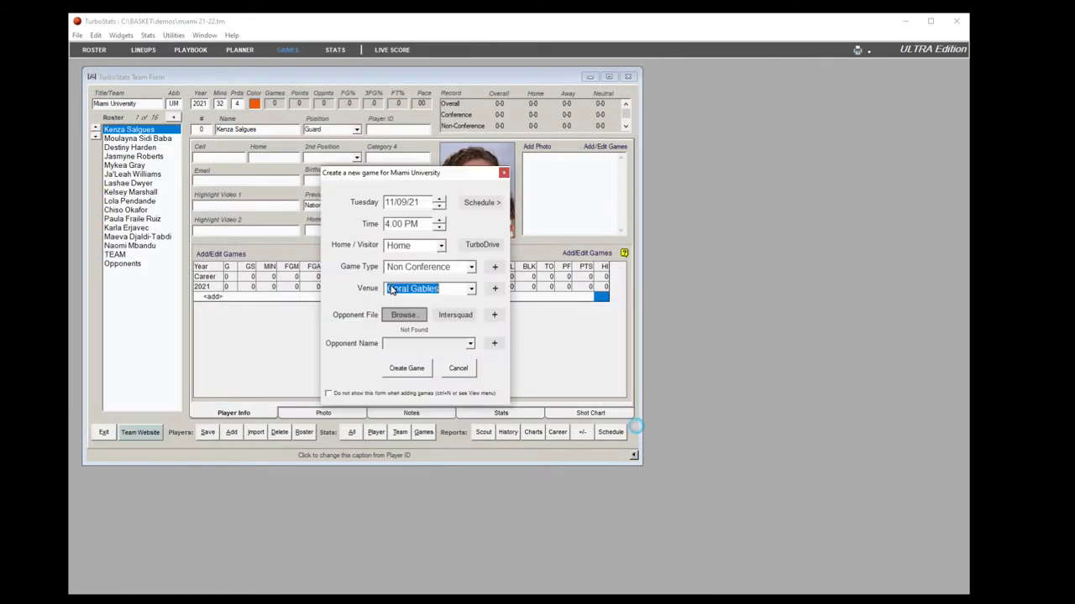
click(409, 368)
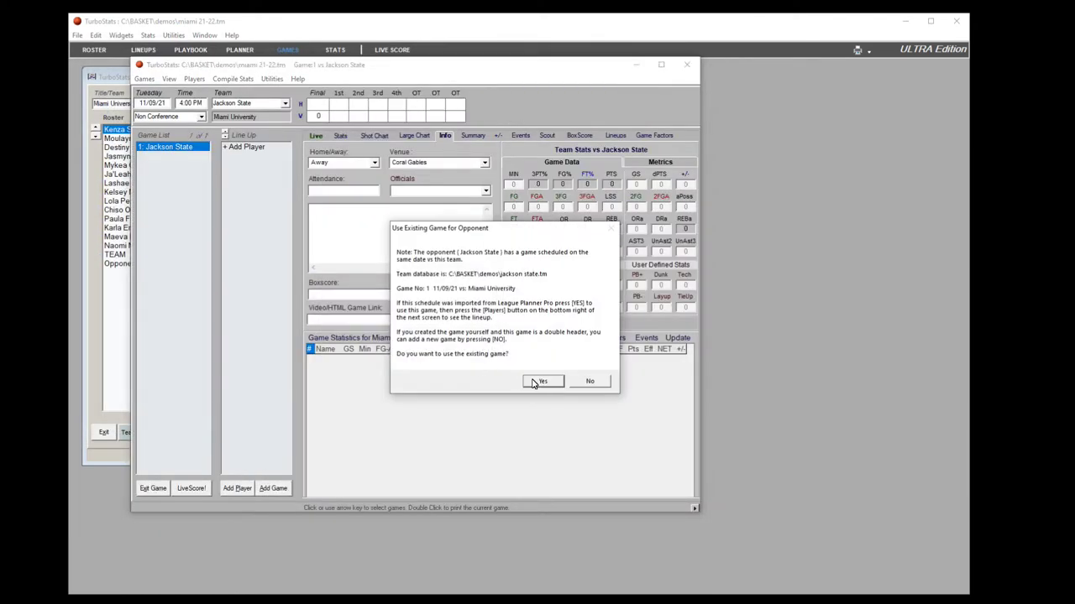
click(542, 382)
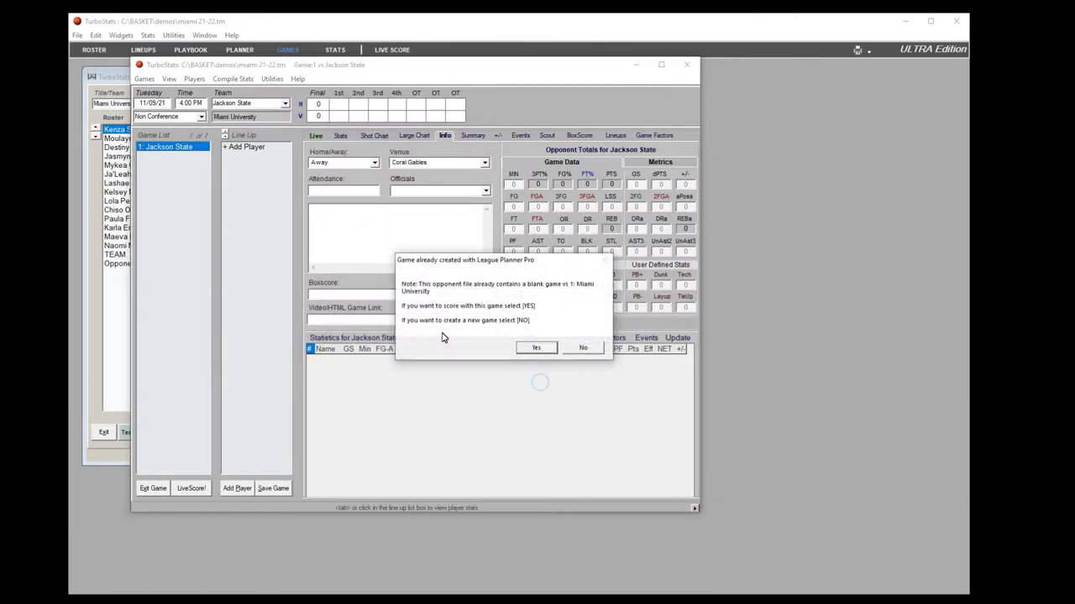
click(535, 348)
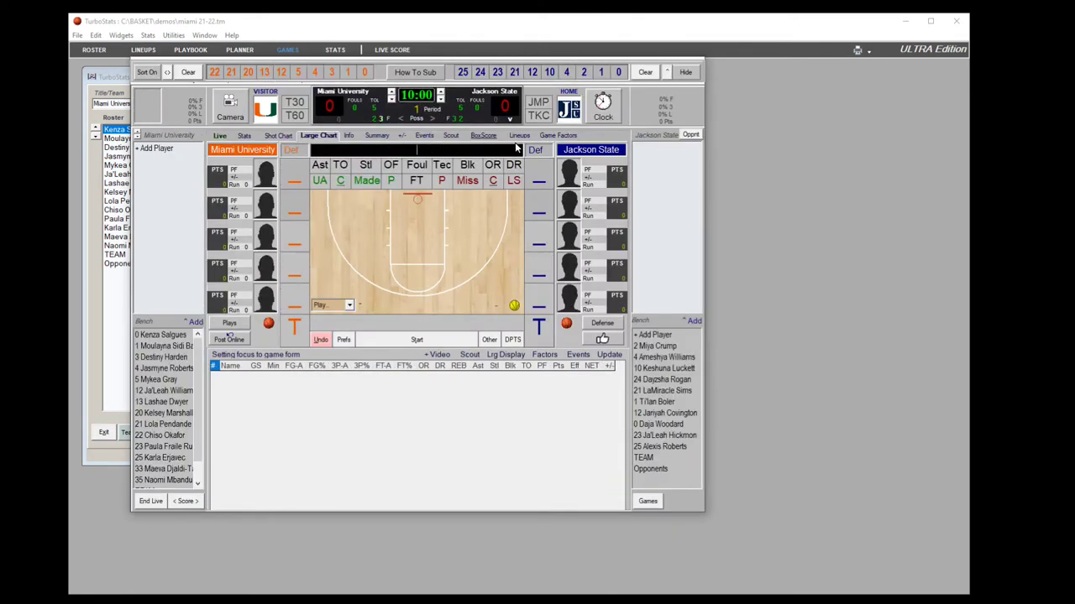
Minimize the main program window and select 10. Expert with Photos as the live scoring mode in the live game settings
click(907, 26)
click(907, 26)
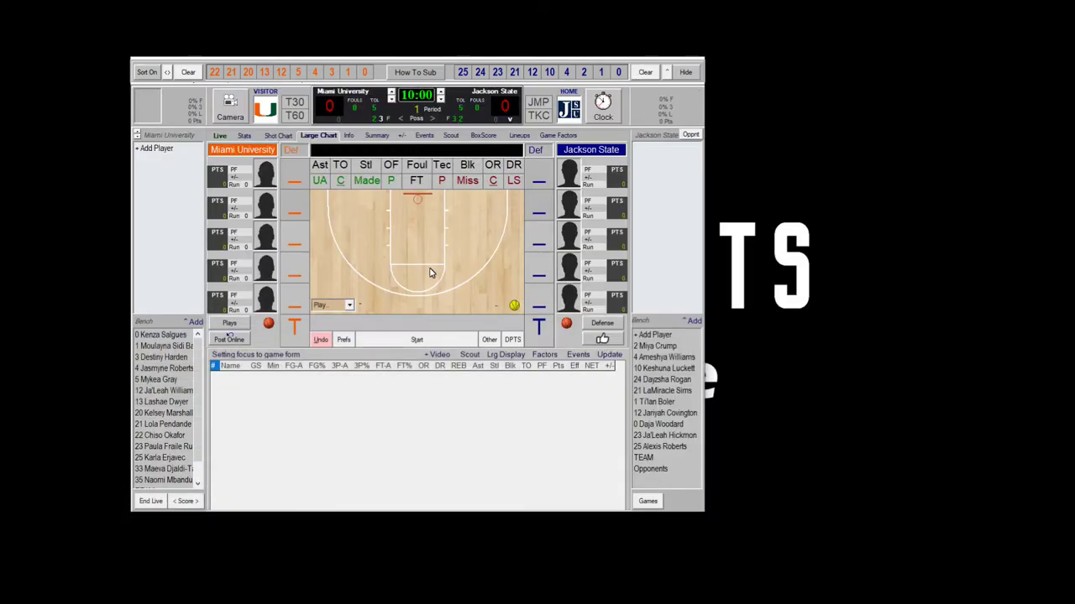
click(343, 340)
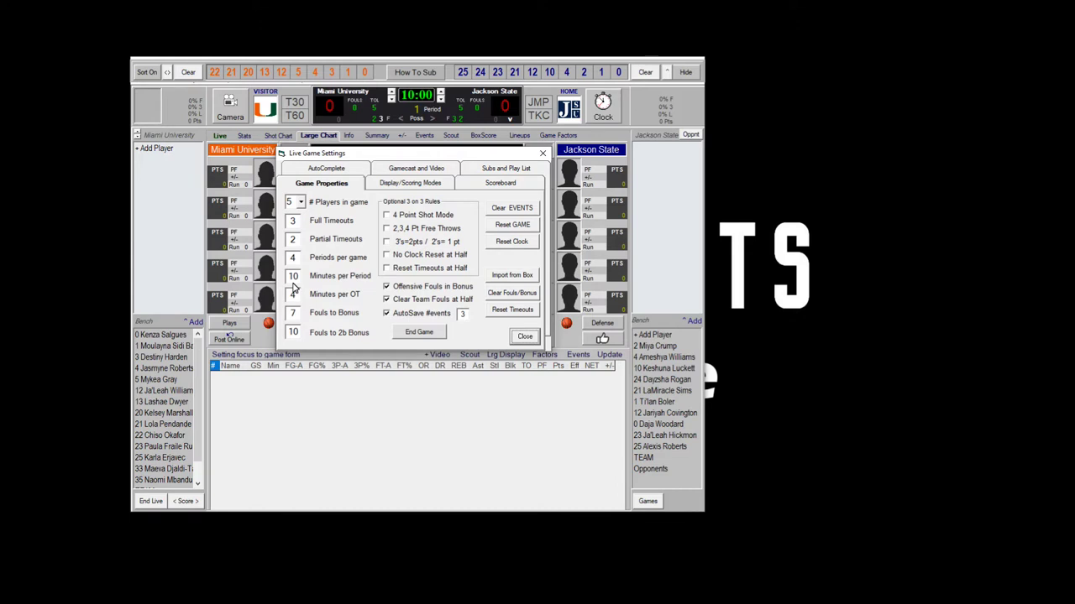
click(403, 185)
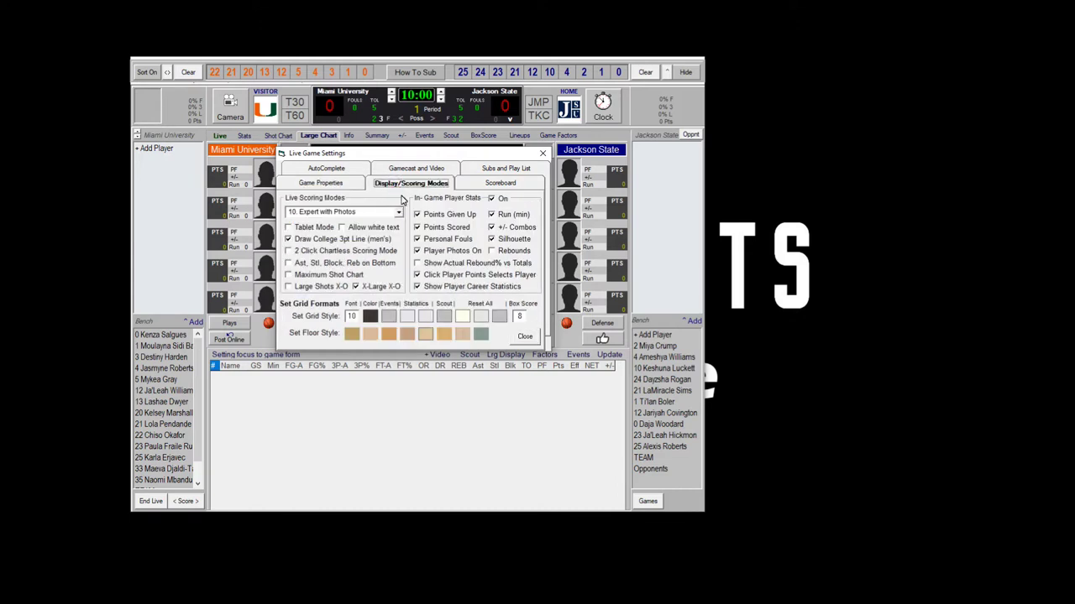
click(398, 213)
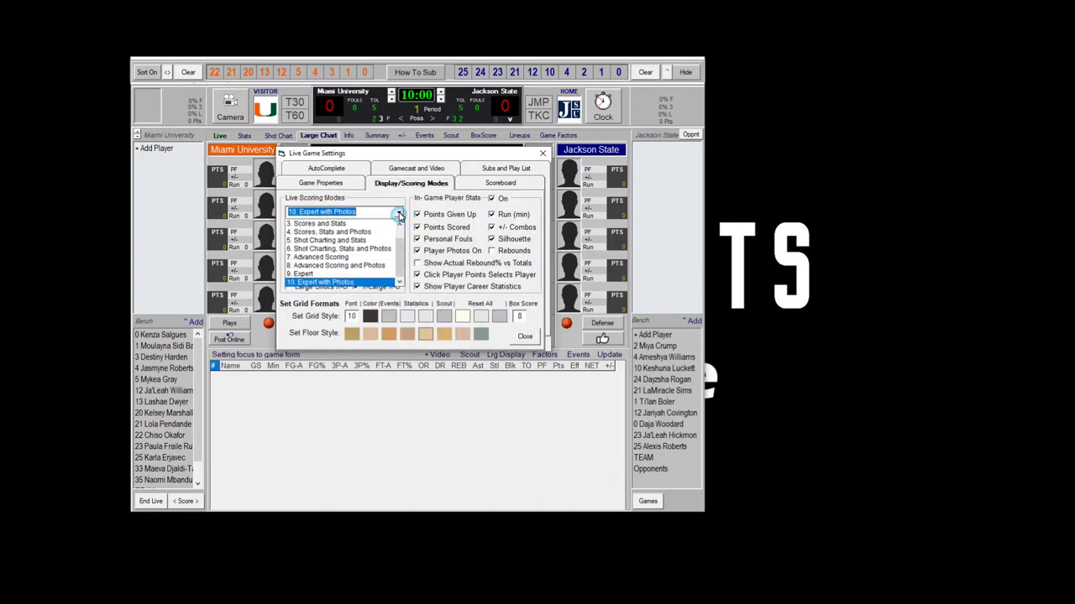
click(325, 283)
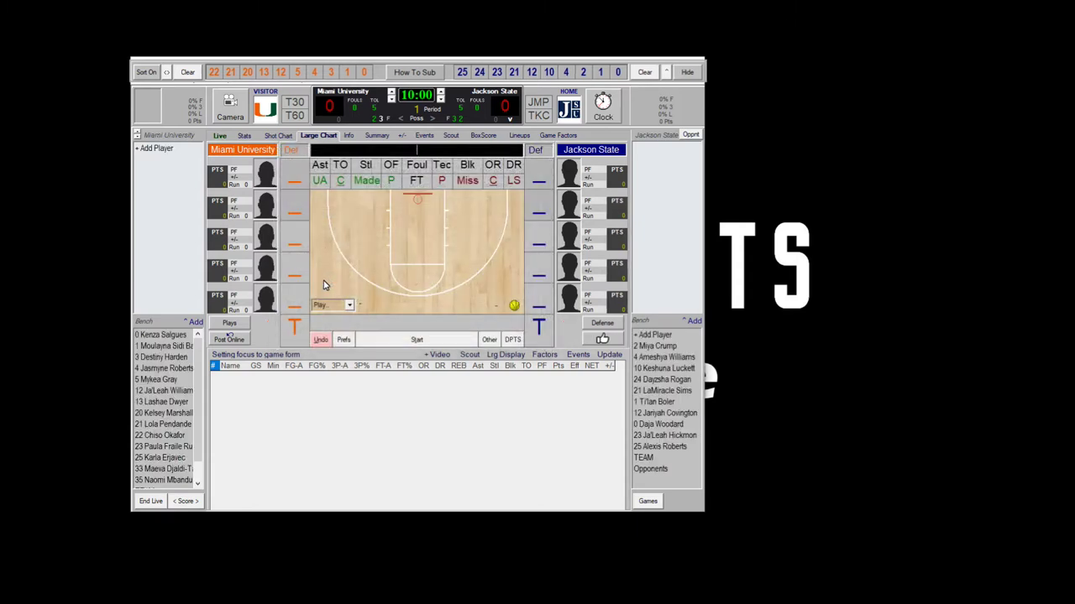
Review the Subs and Play List options in the live game settings, including Track Stats for Point Guards
click(342, 341)
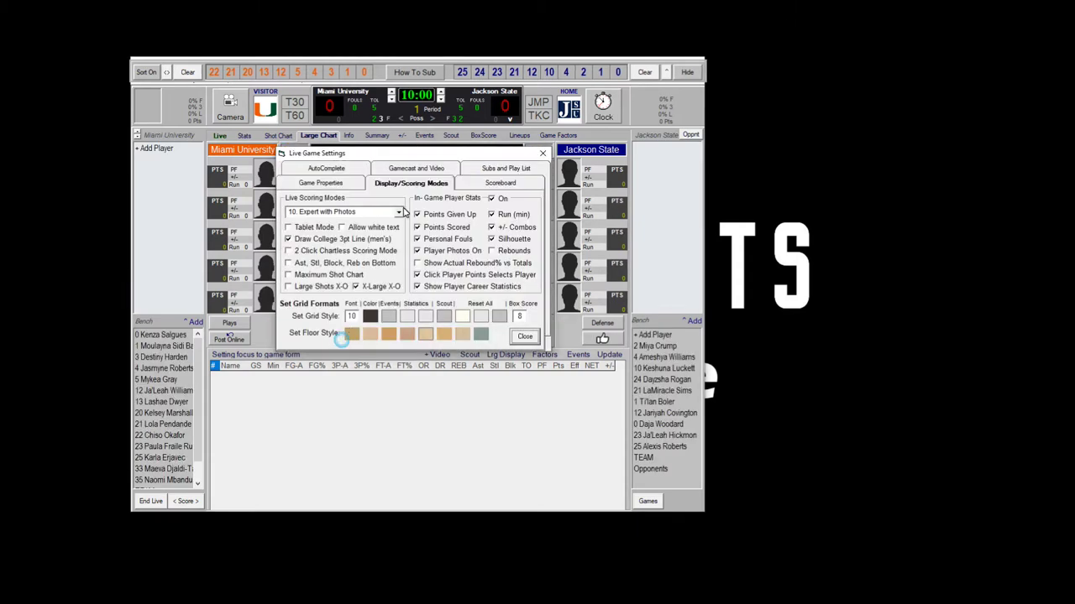
click(498, 171)
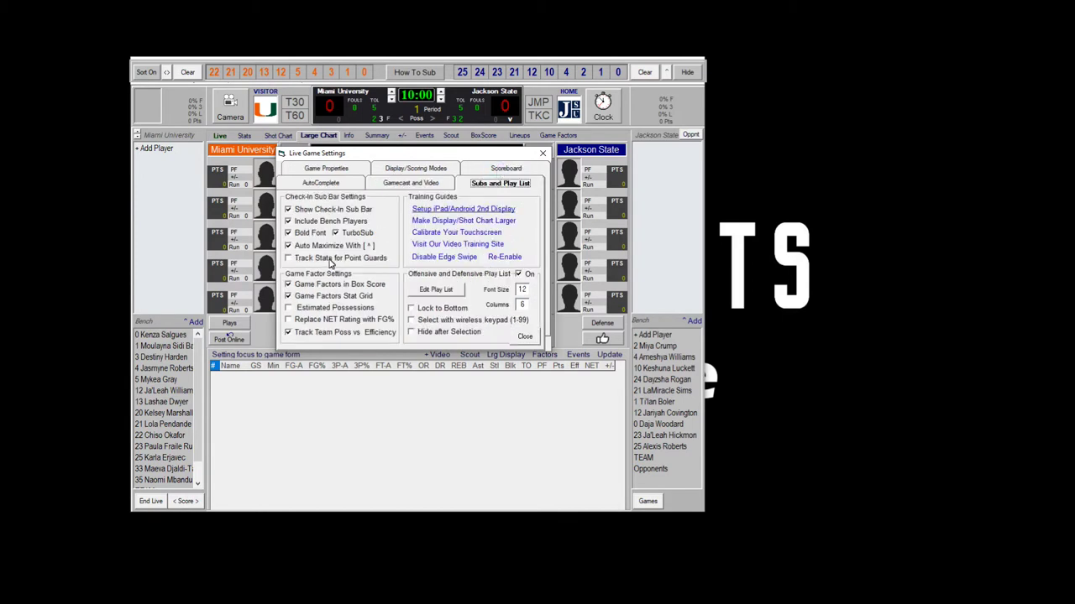
click(298, 262)
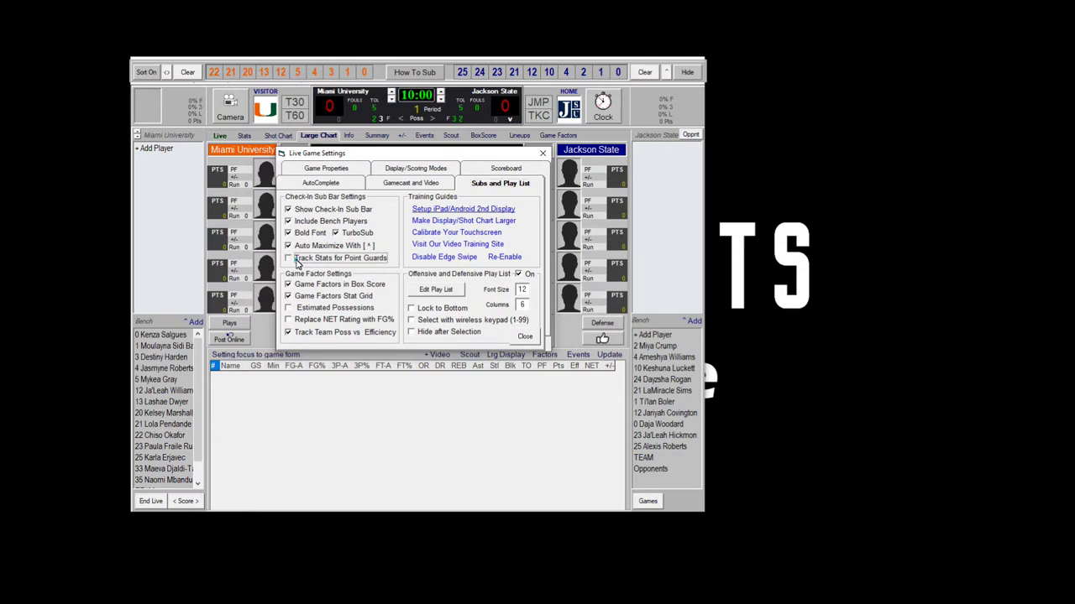
click(519, 337)
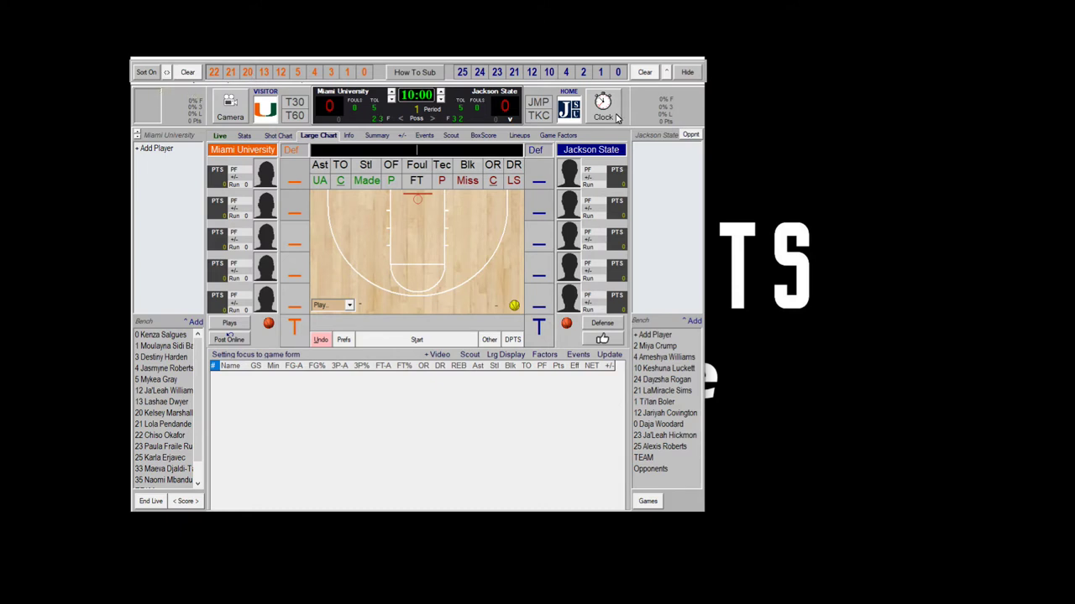
Enlarge the live scoring window so that it fills nearly the whole screen
click(668, 74)
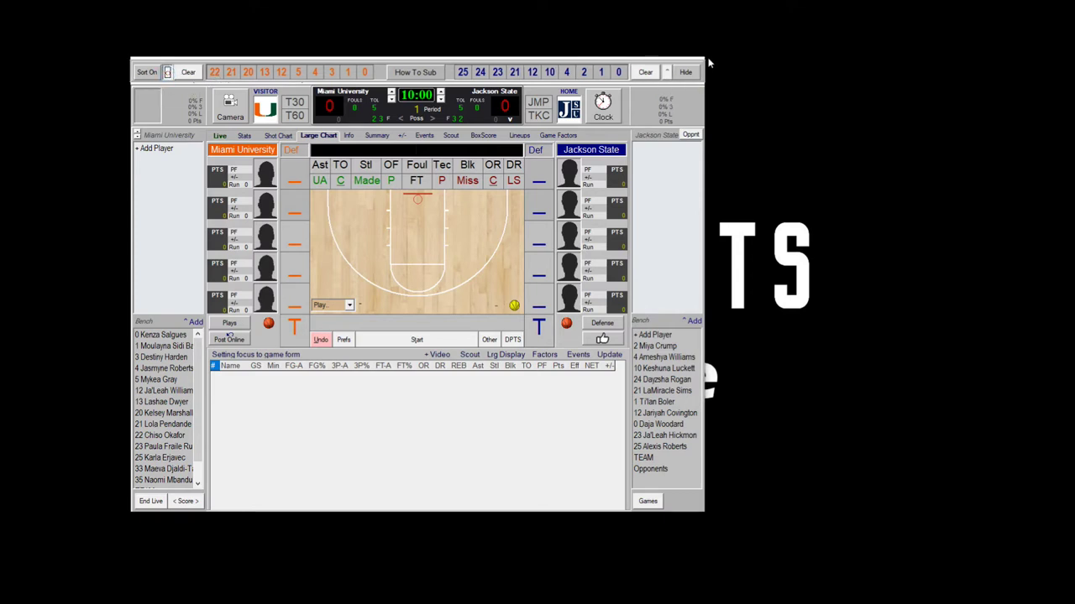
drag(707, 57, 1036, 25)
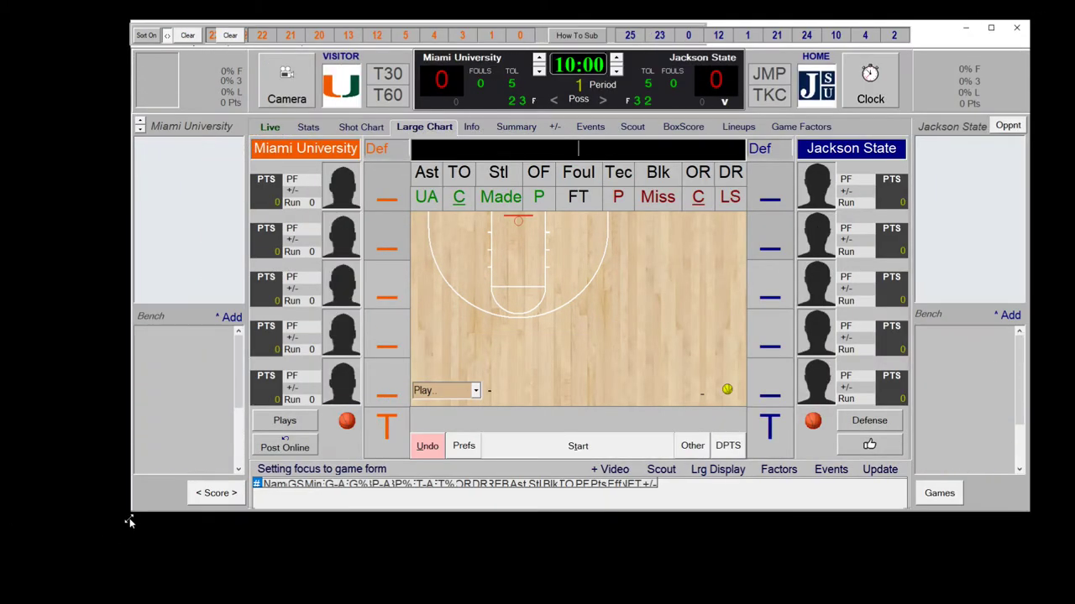
drag(32, 583, 28, 583)
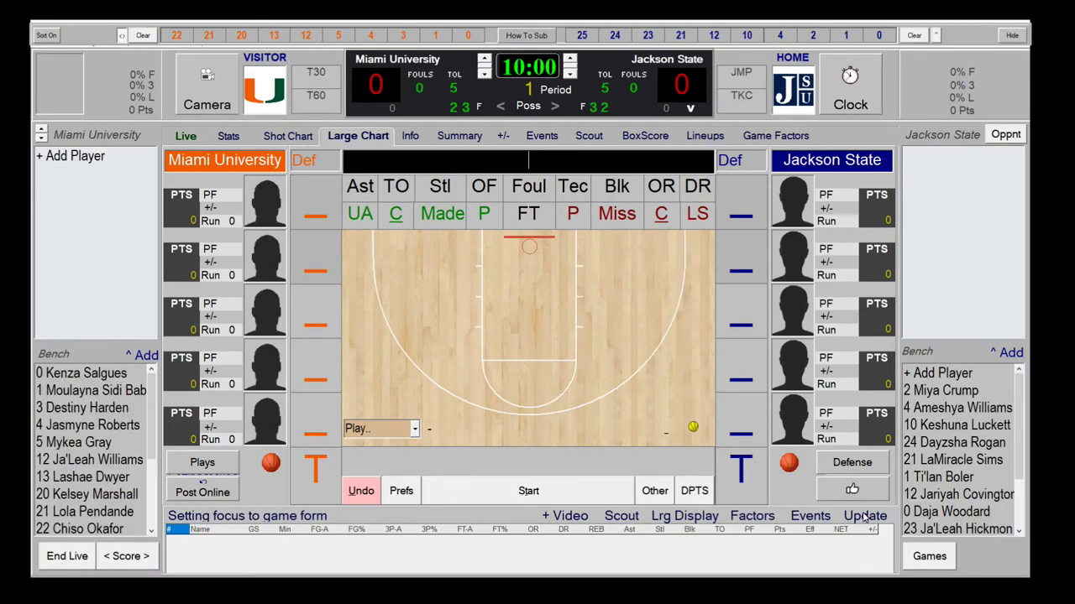
Switch the statistics grid below the shot chart to Miami University's Scout play breakdown
click(810, 517)
click(861, 517)
click(619, 516)
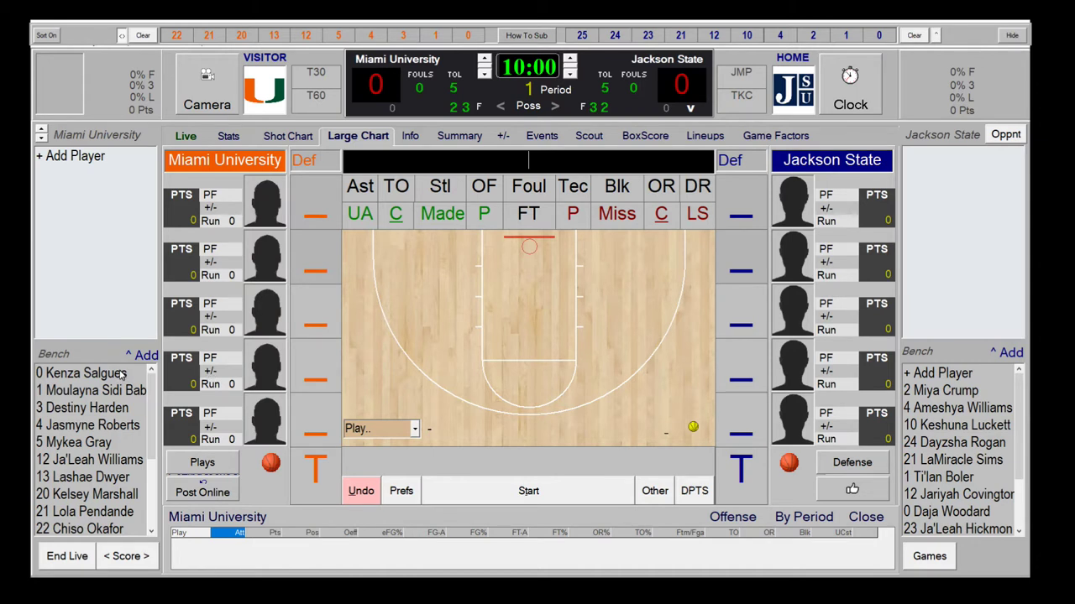
Put Miami University's starting lineup on the court: numbers 5, 20, 21, 33 and 35, with 20 in the first slot
click(98, 444)
drag(99, 444, 270, 277)
click(99, 477)
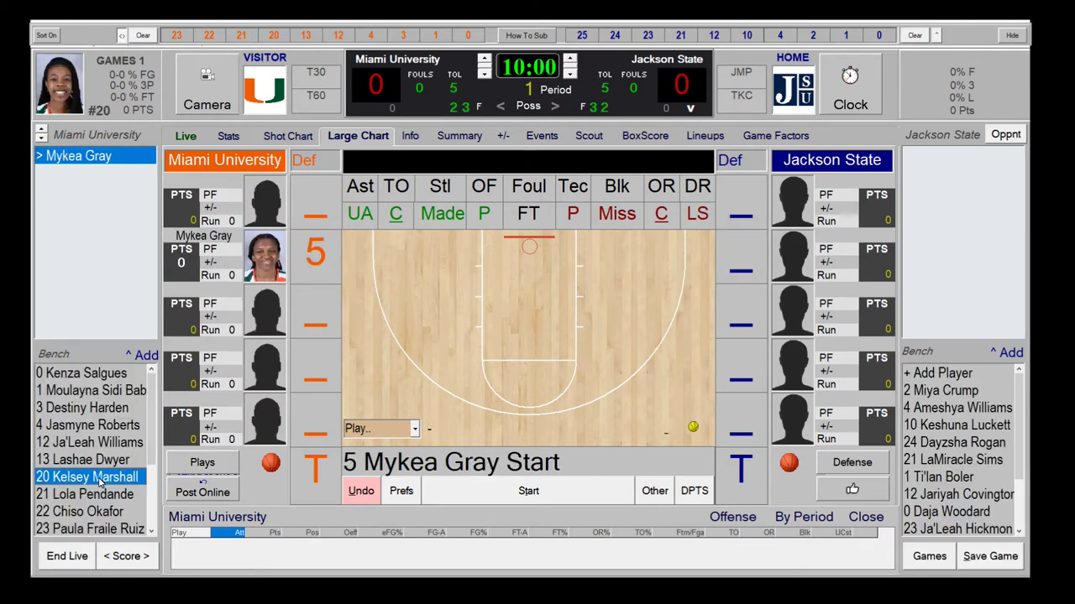
drag(99, 481, 260, 202)
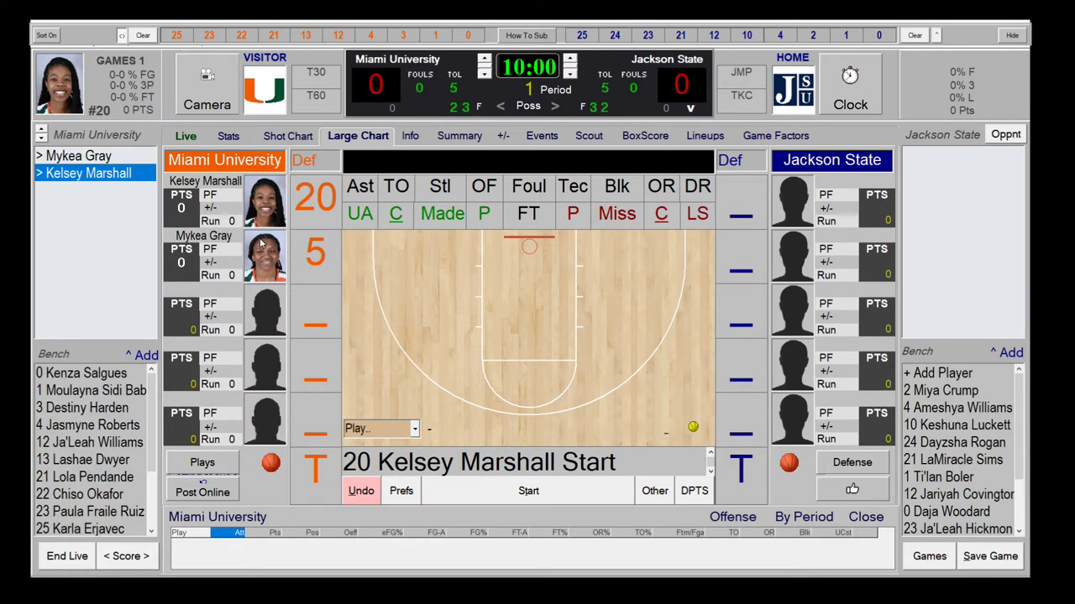
double_click(77, 476)
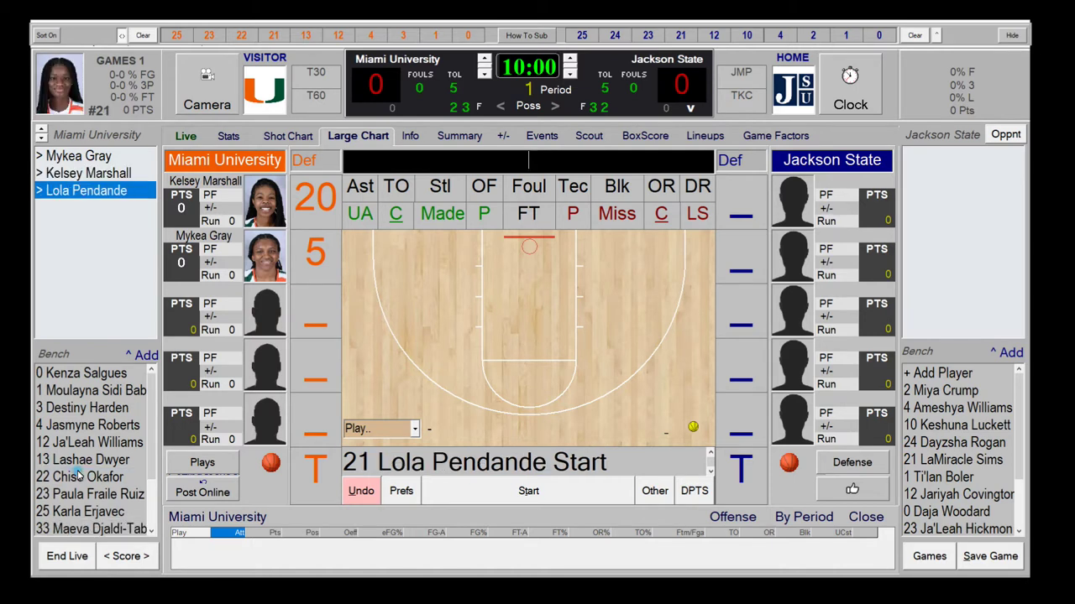
double_click(109, 531)
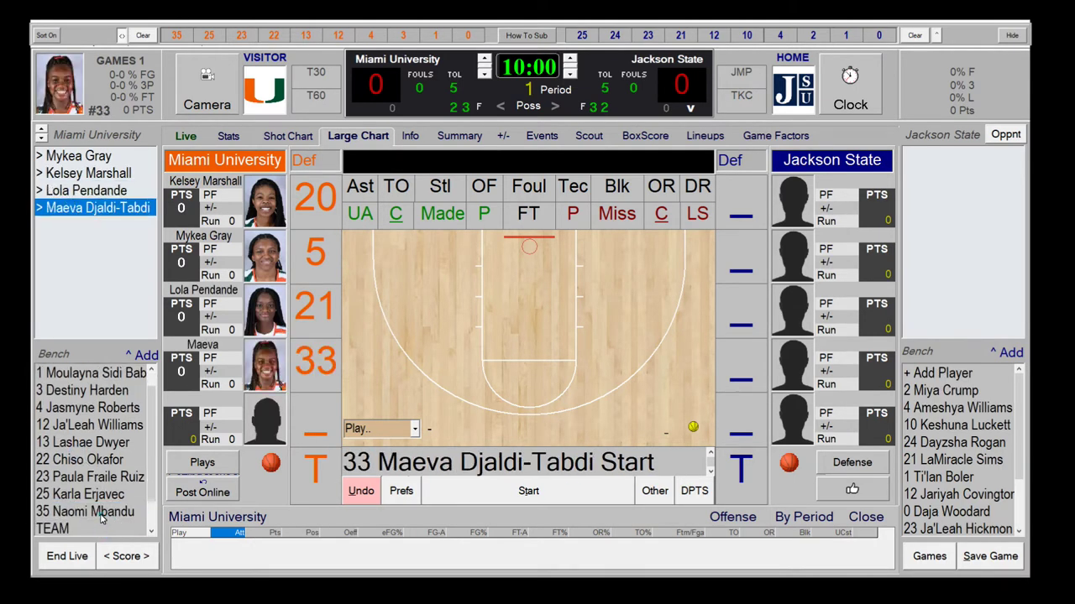
double_click(100, 514)
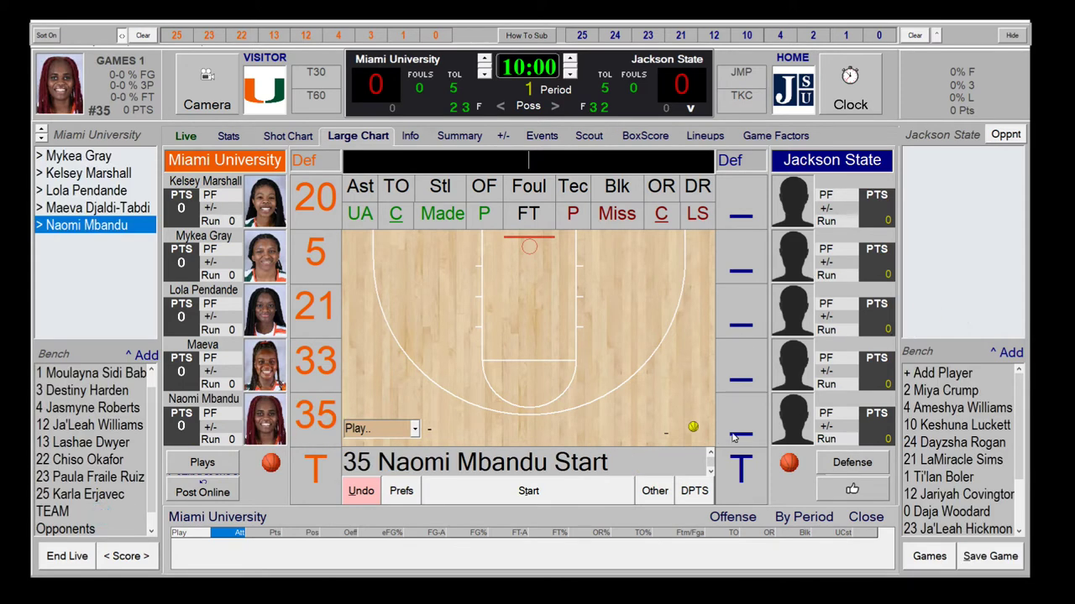
Put Jackson State's starting lineup on the court in the order 2, 4, 10, 24 and 21
double_click(957, 390)
double_click(957, 390)
double_click(956, 389)
double_click(954, 390)
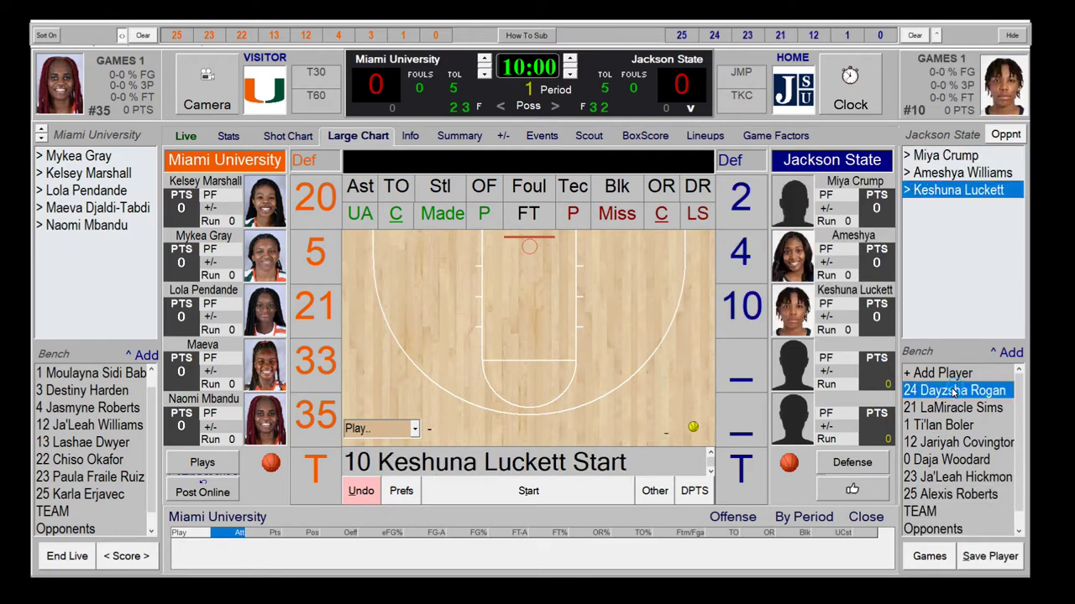
double_click(951, 392)
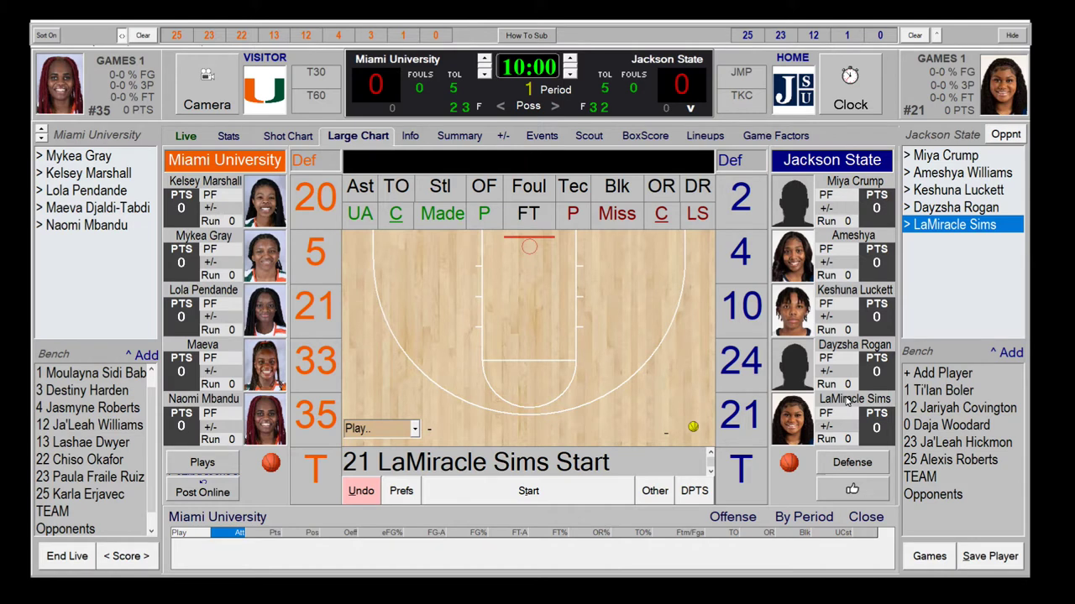
Mark Miami University's bench numbers 0 and 1 for substitution and unmark both again
click(428, 36)
click(400, 37)
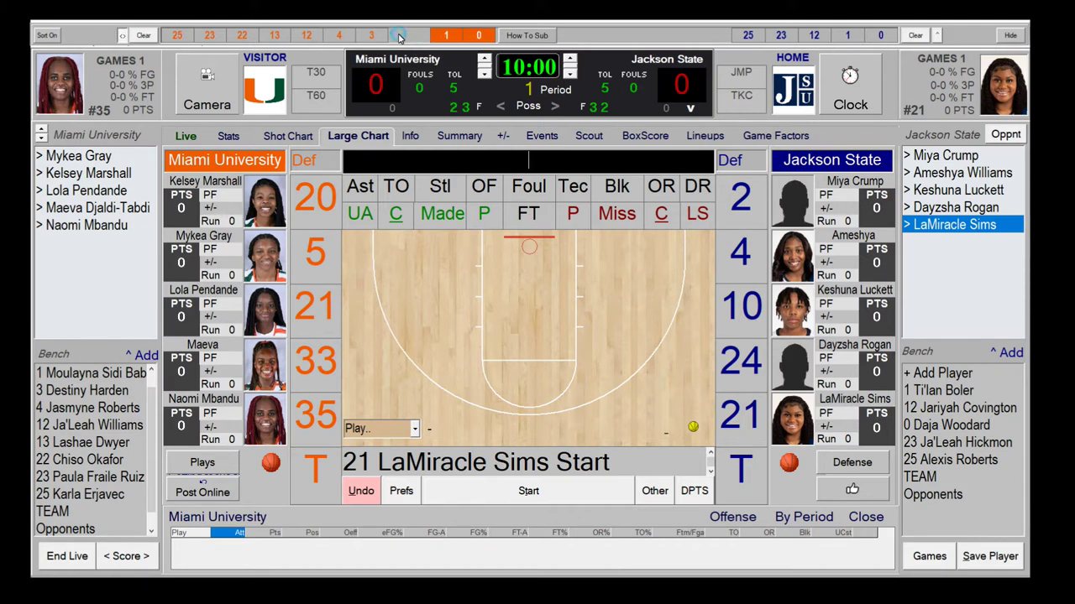
click(475, 37)
click(475, 37)
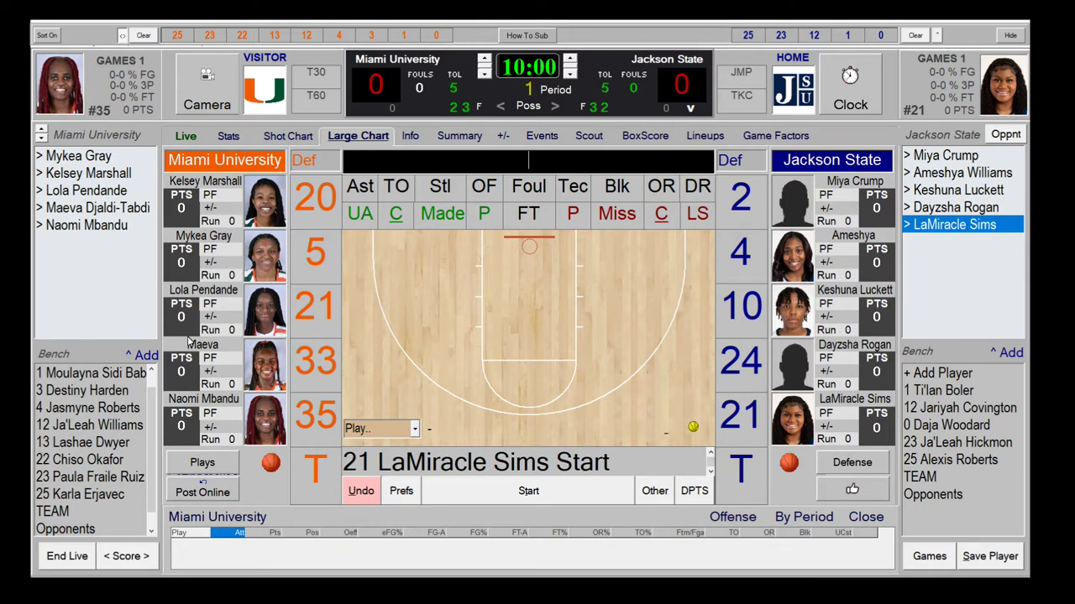
Show Miami University's play list and examine the offense.dat play file with its Inbound Plays heading, closing it without saving
click(223, 467)
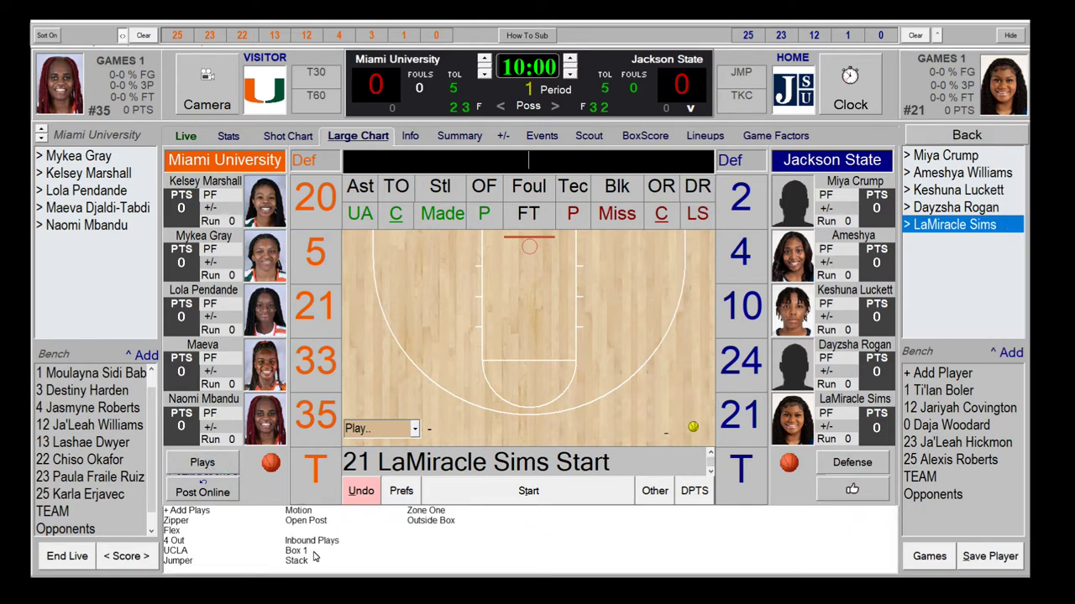
click(199, 511)
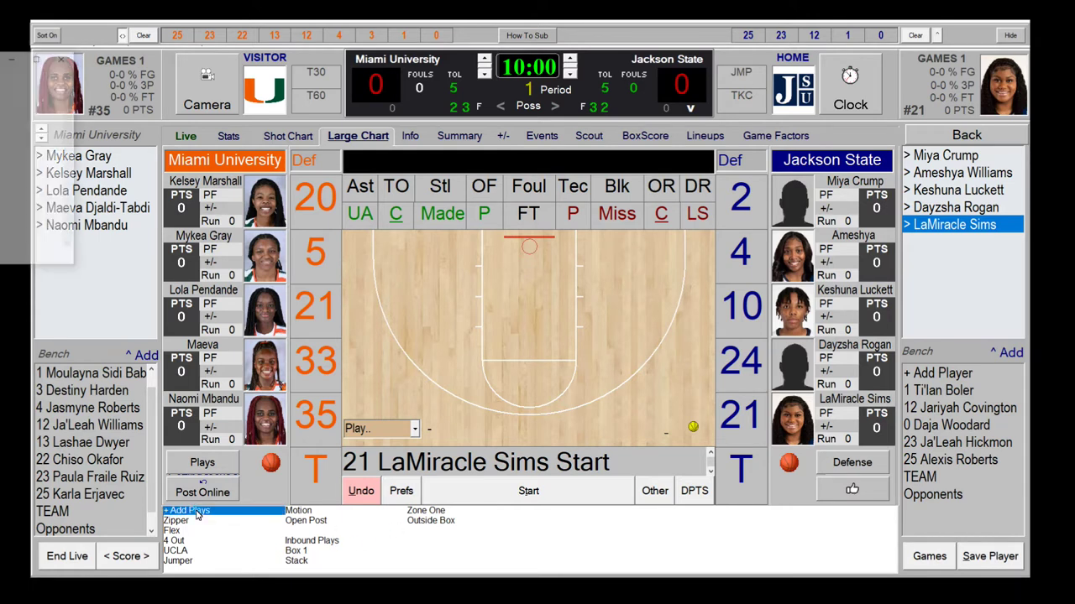
drag(428, 102, 435, 88)
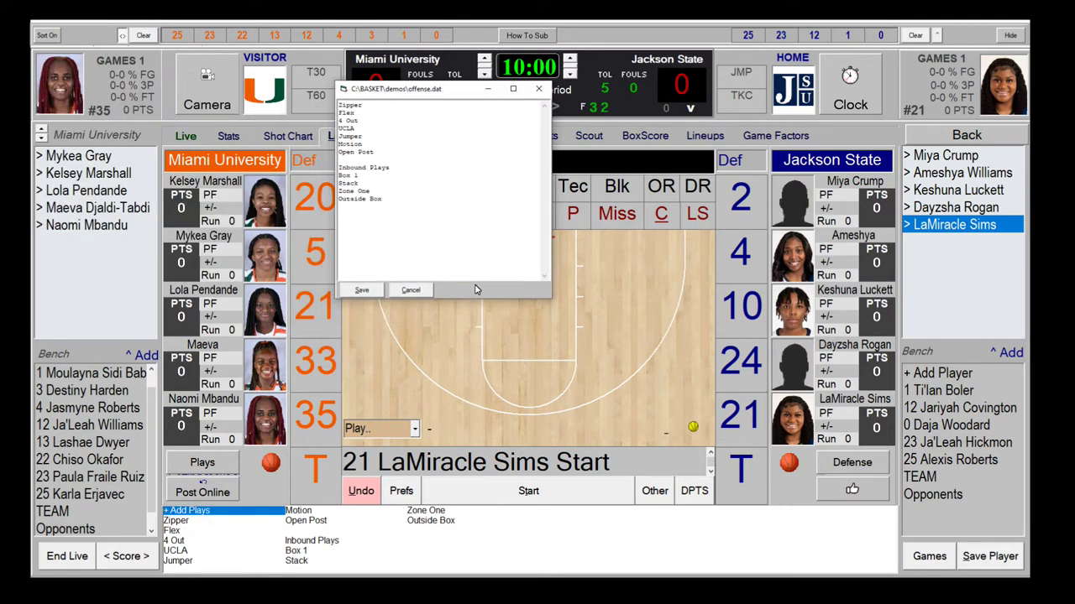
drag(472, 302, 472, 522)
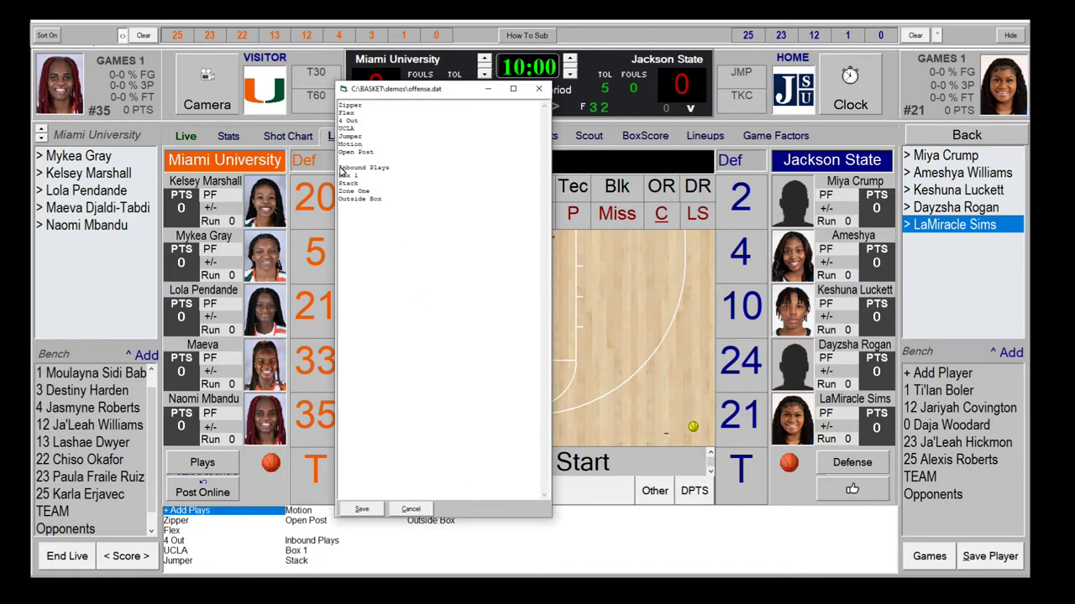
drag(341, 171, 402, 173)
click(371, 220)
click(411, 510)
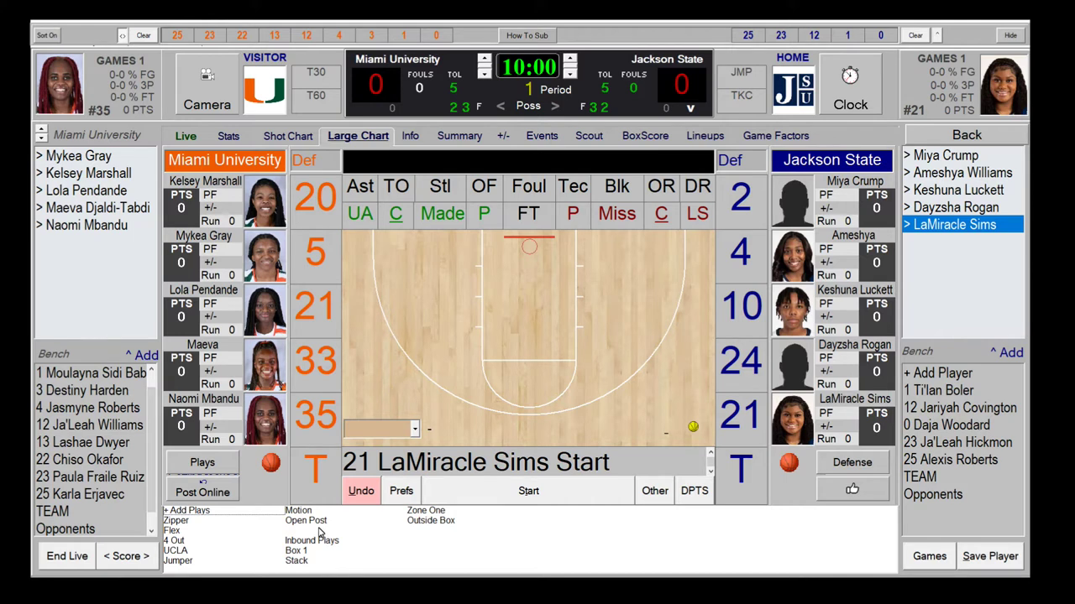
Choose the Zipper play with option D and enlarge the live scoring window to the screen's edges
click(184, 521)
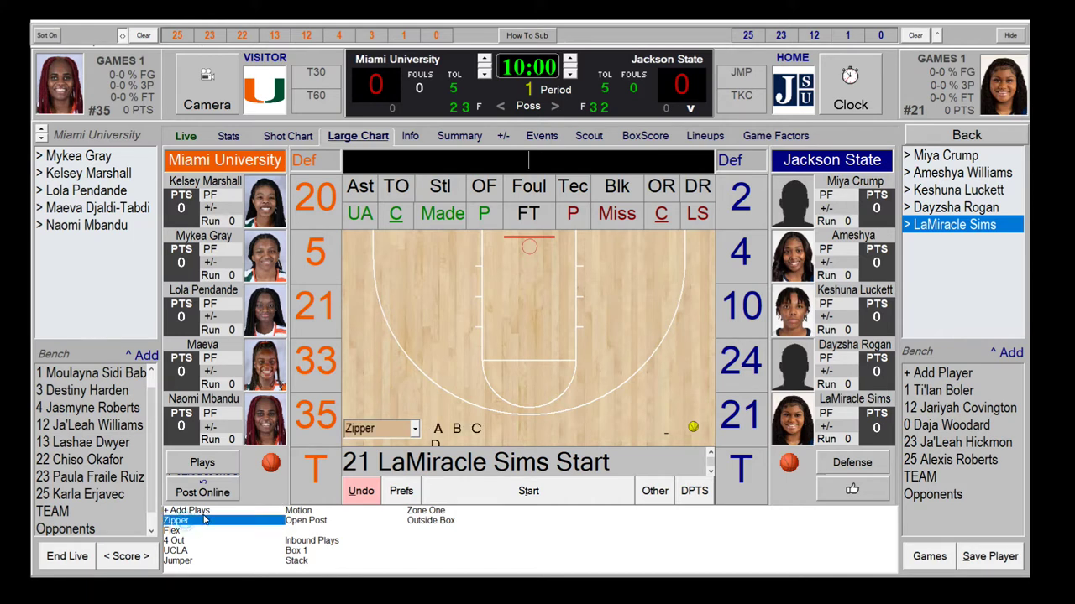
click(477, 430)
drag(1031, 25, 1064, 8)
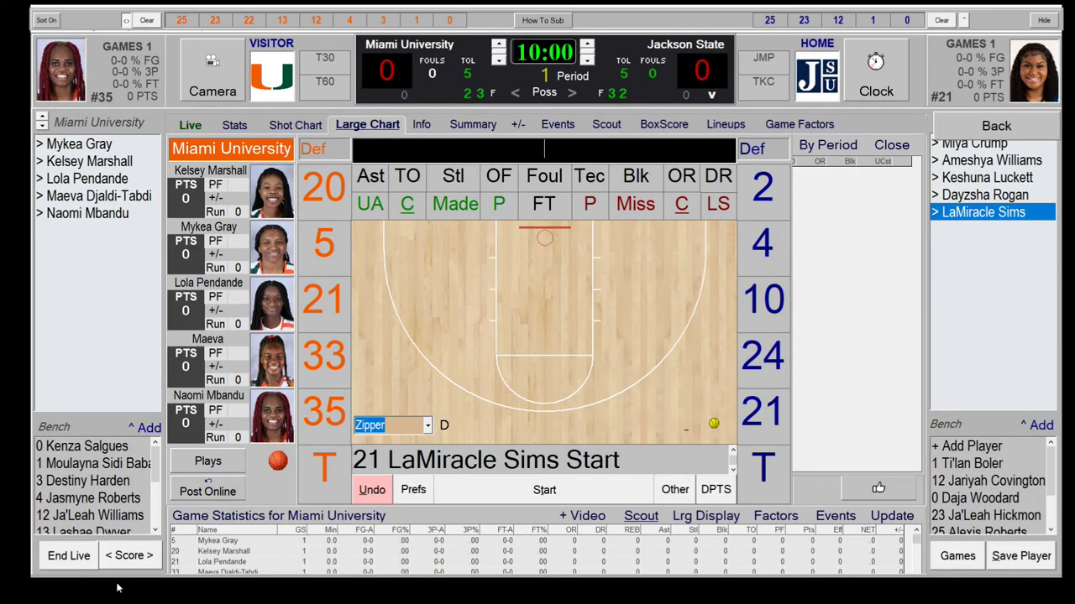
drag(117, 586, 117, 598)
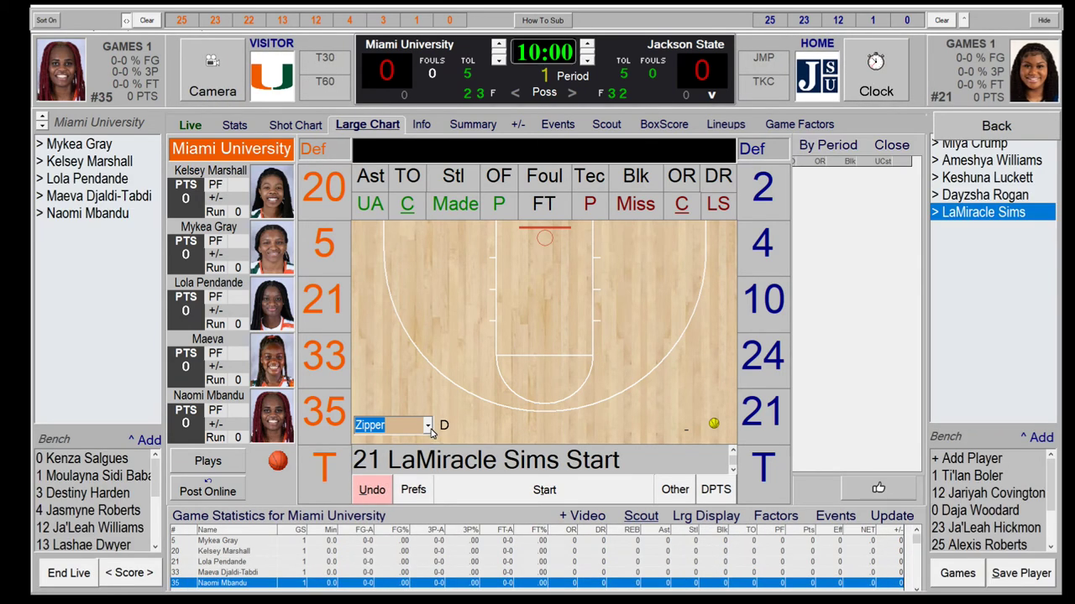
Choose the Jumper play in the court's play selector, clear it, and choose Jumper again with option A
click(393, 426)
click(371, 504)
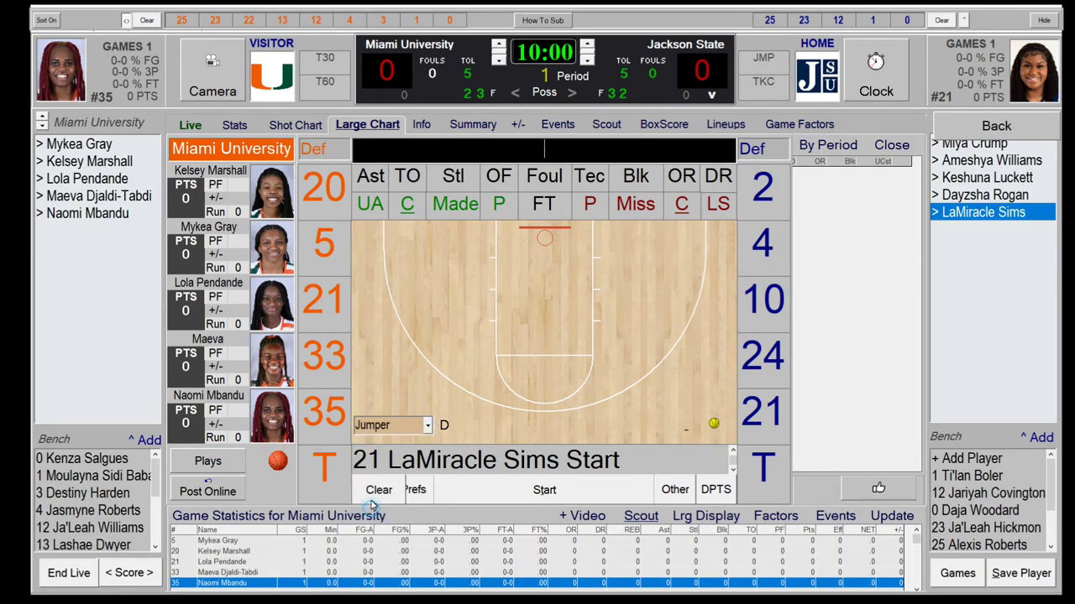
click(375, 490)
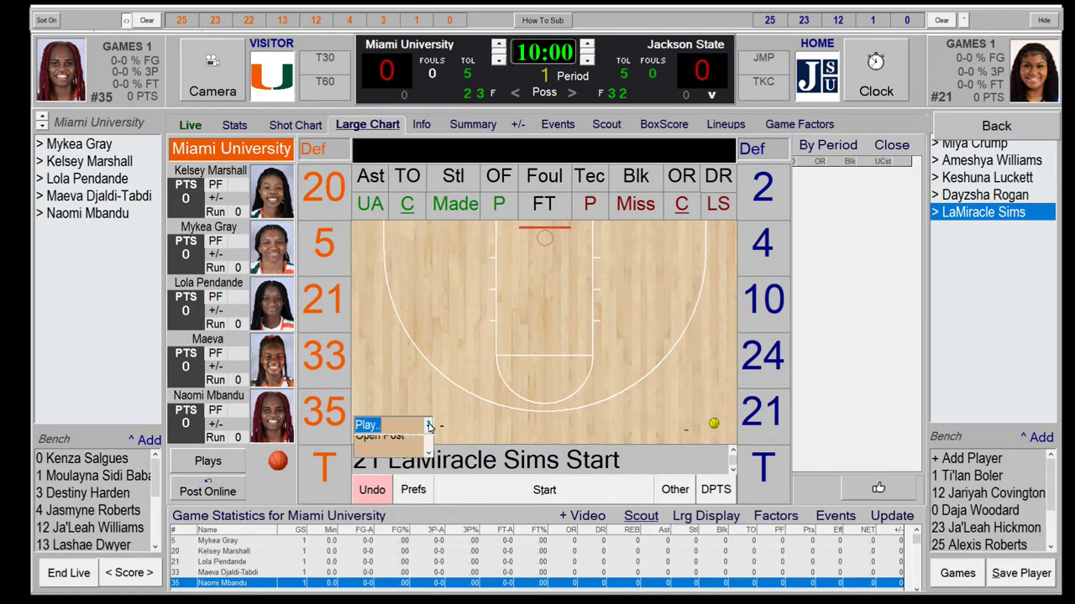
click(427, 425)
click(371, 504)
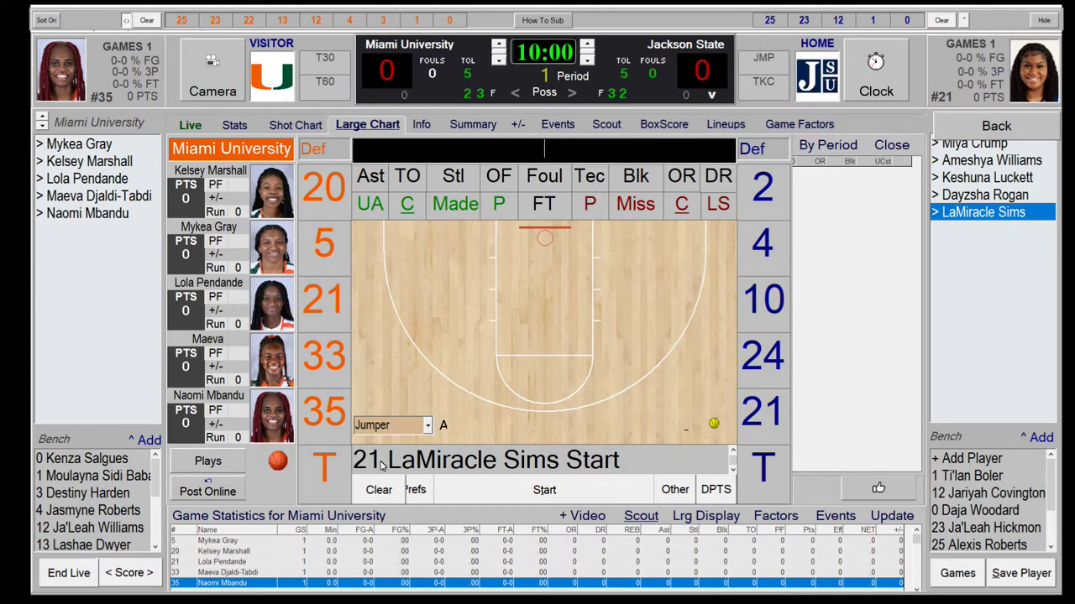
Show the play list in place of the Jackson State roster and choose Flex as the current play
click(1000, 128)
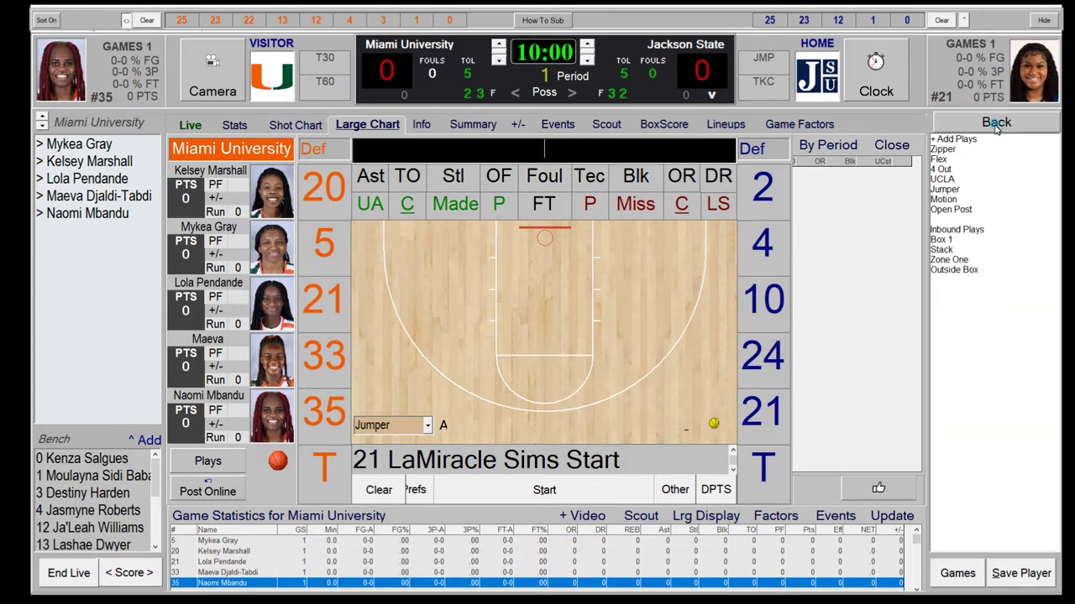
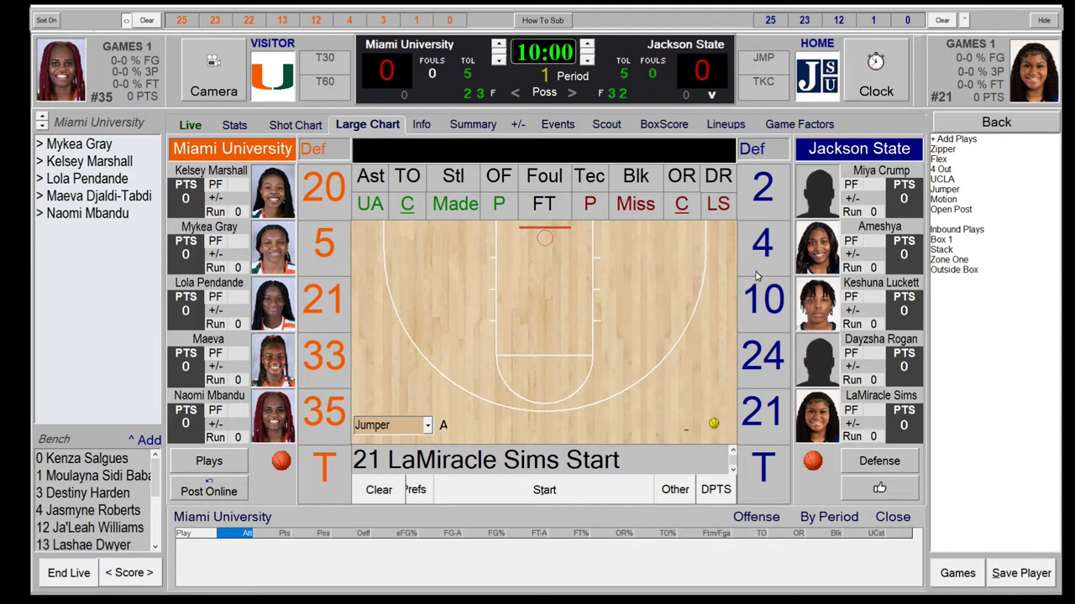
click(429, 429)
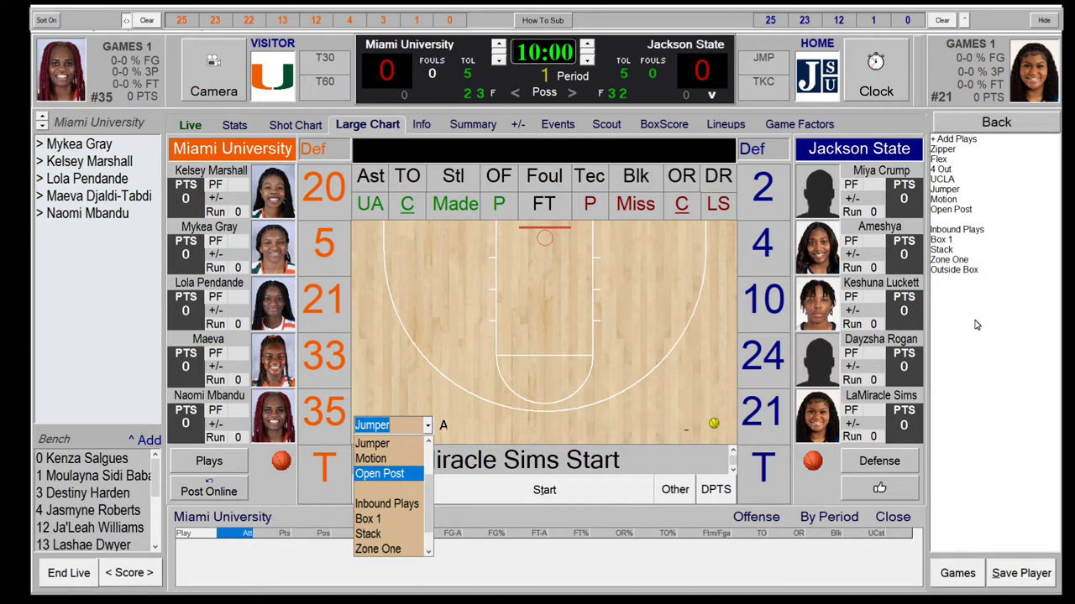
click(949, 161)
click(950, 161)
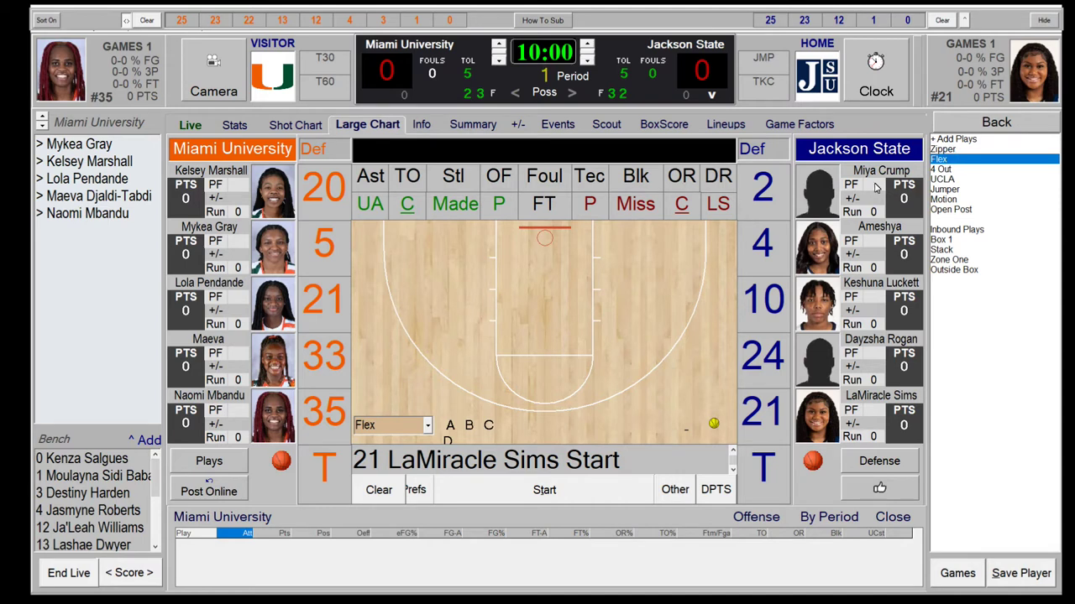
Record a missed two-point field goal by Jackson State's number 4, taken between the key and the three-point arc
click(644, 213)
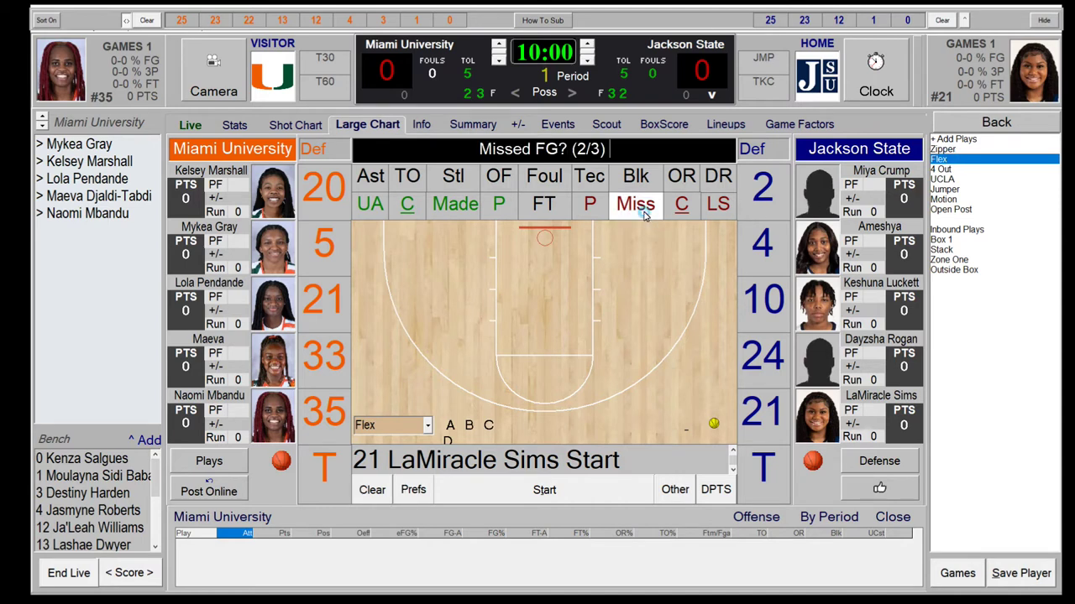
click(645, 300)
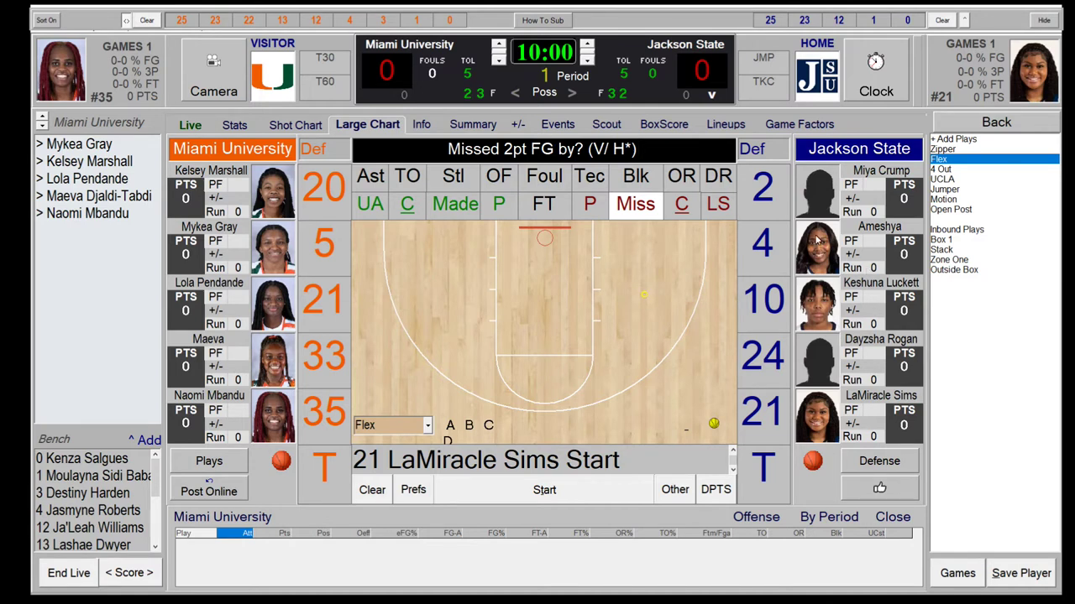
click(764, 249)
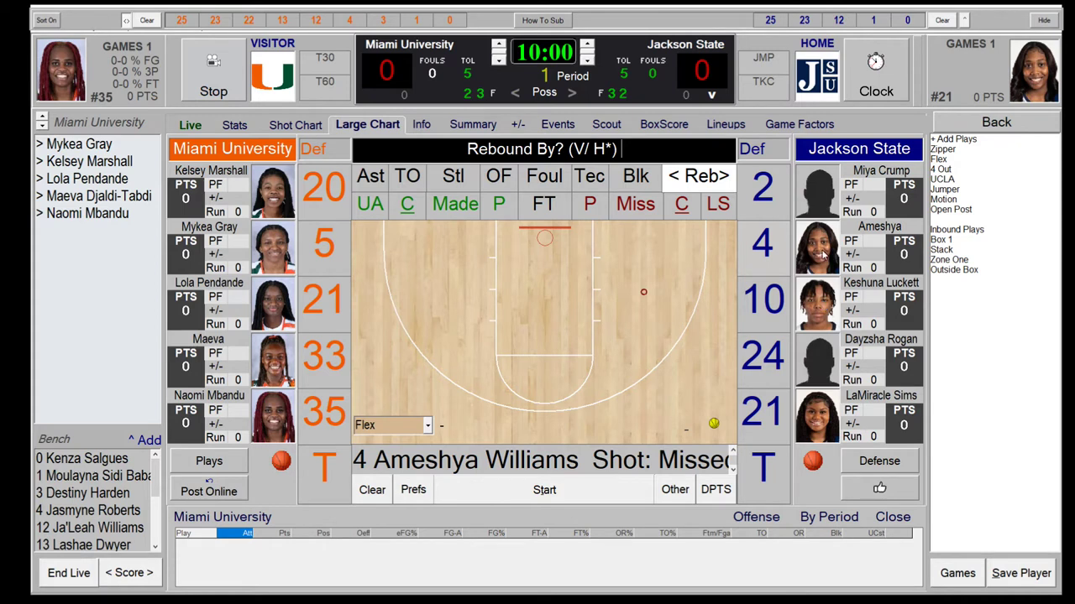
Assign the point guard ball markers to Jackson State's number 2 and Miami University's number 5
click(822, 193)
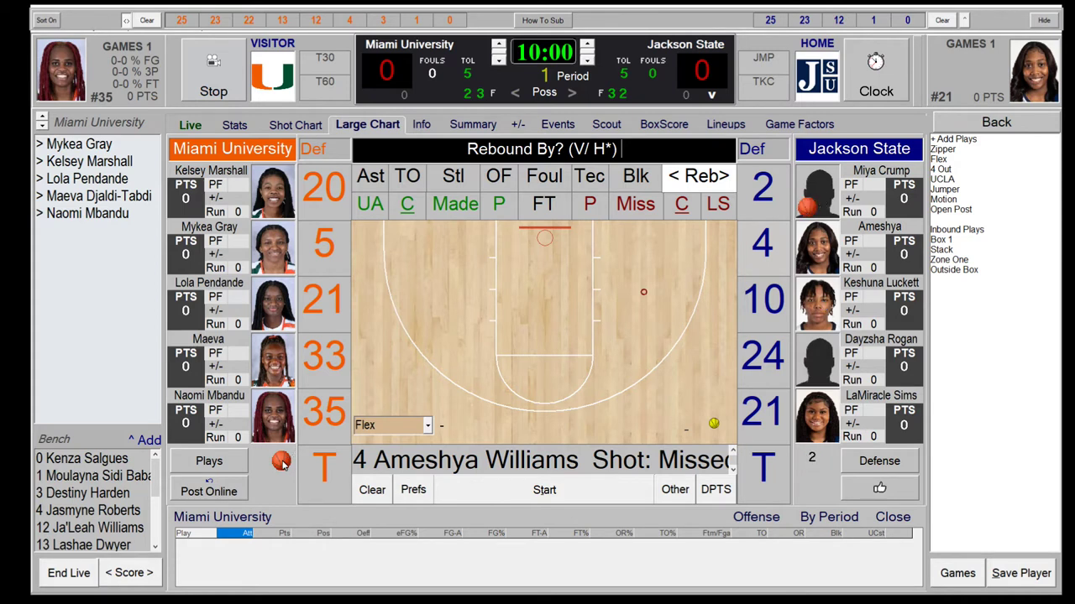
click(289, 271)
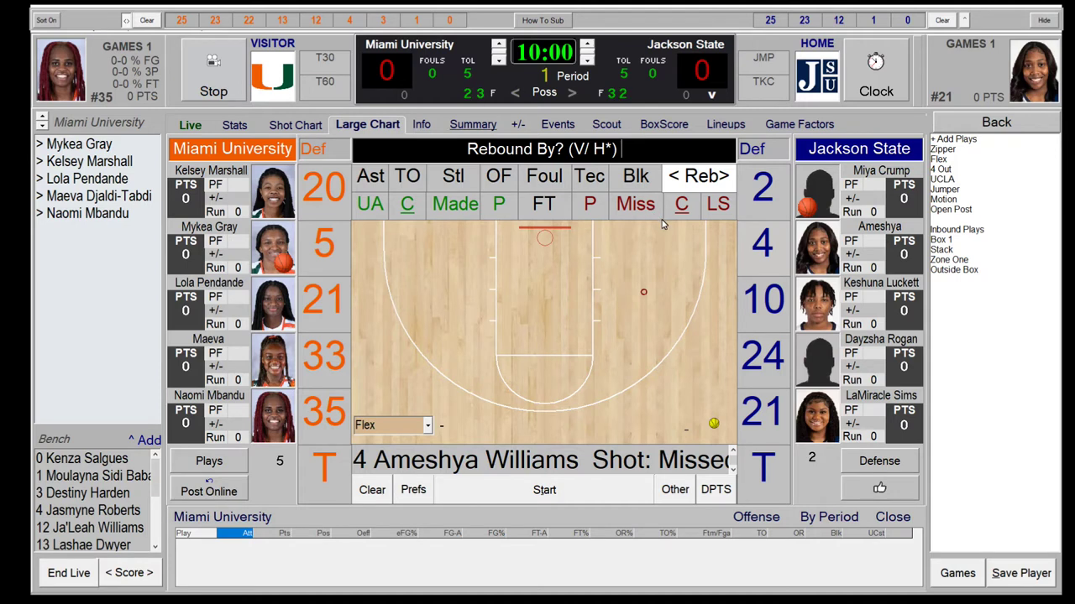
Credit the block on the missed shot to Miami University's number 21 and the rebound to number 35
click(637, 178)
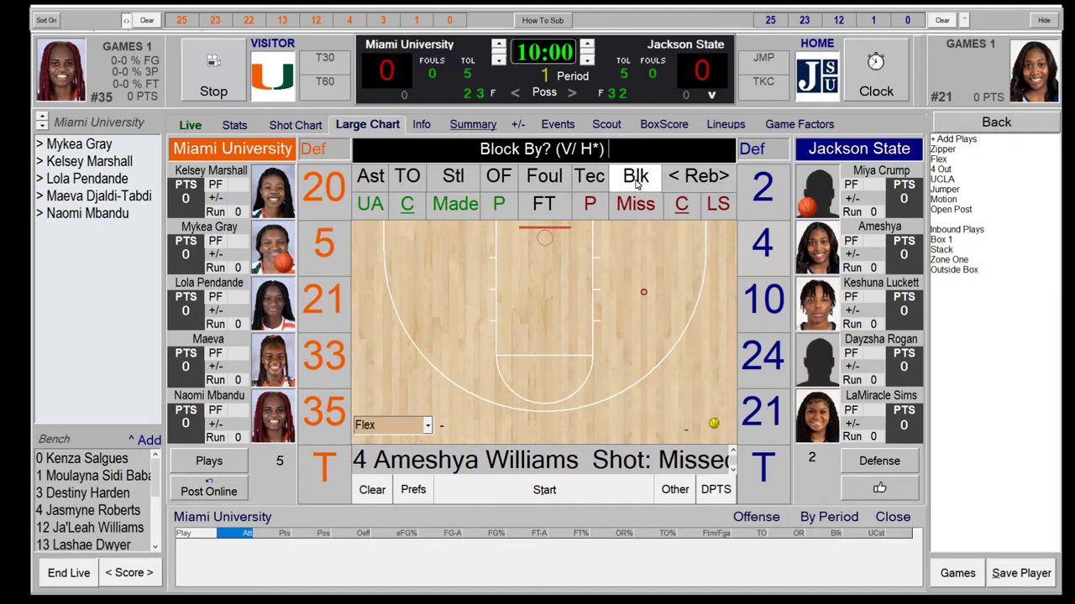
click(327, 293)
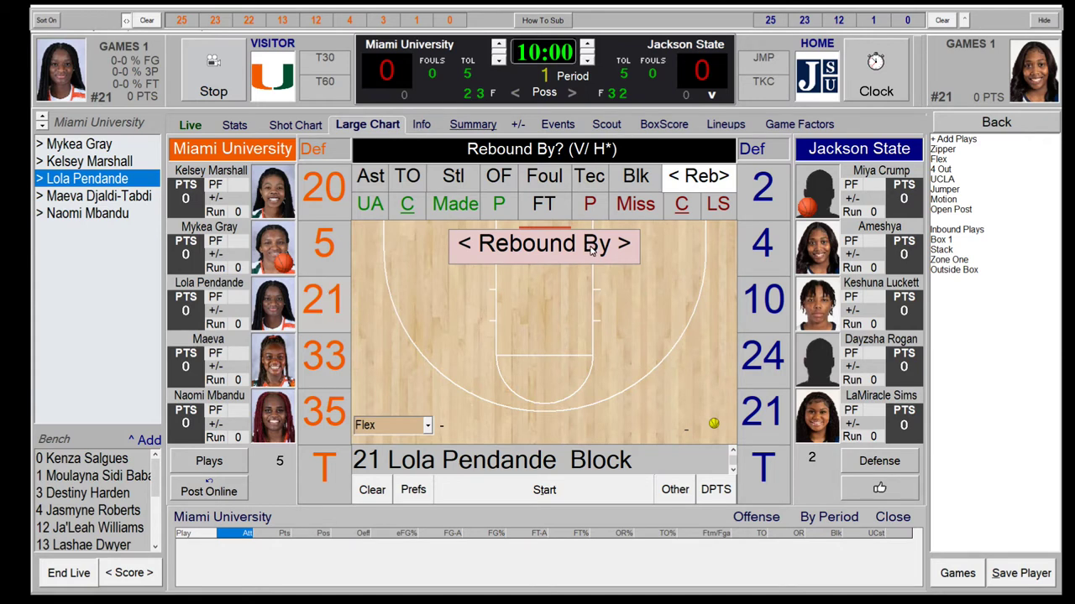
click(319, 417)
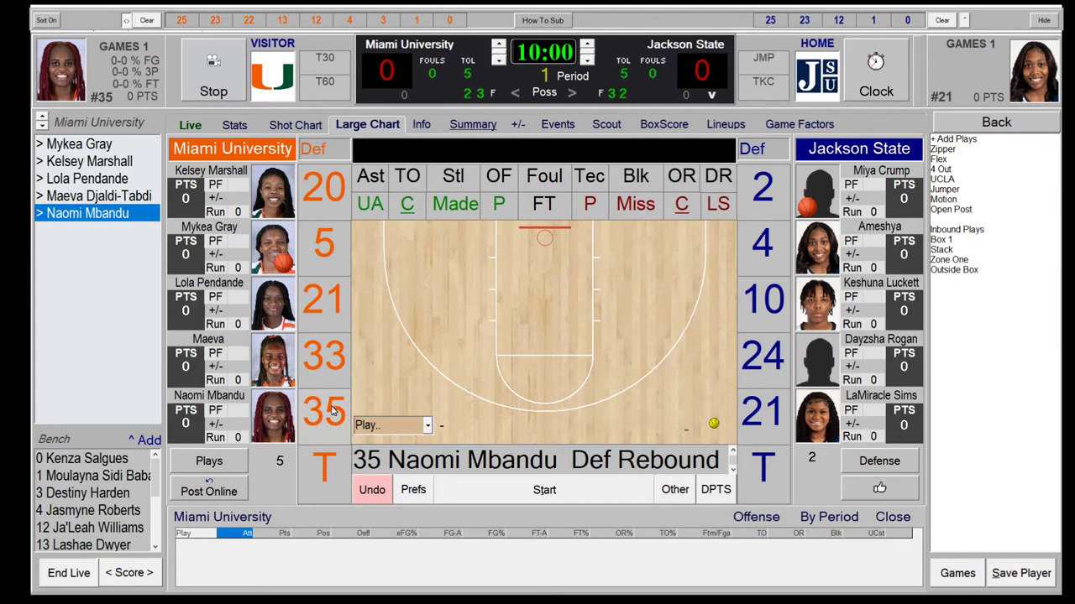
Record a traveling turnover by Miami University's number 35
click(328, 415)
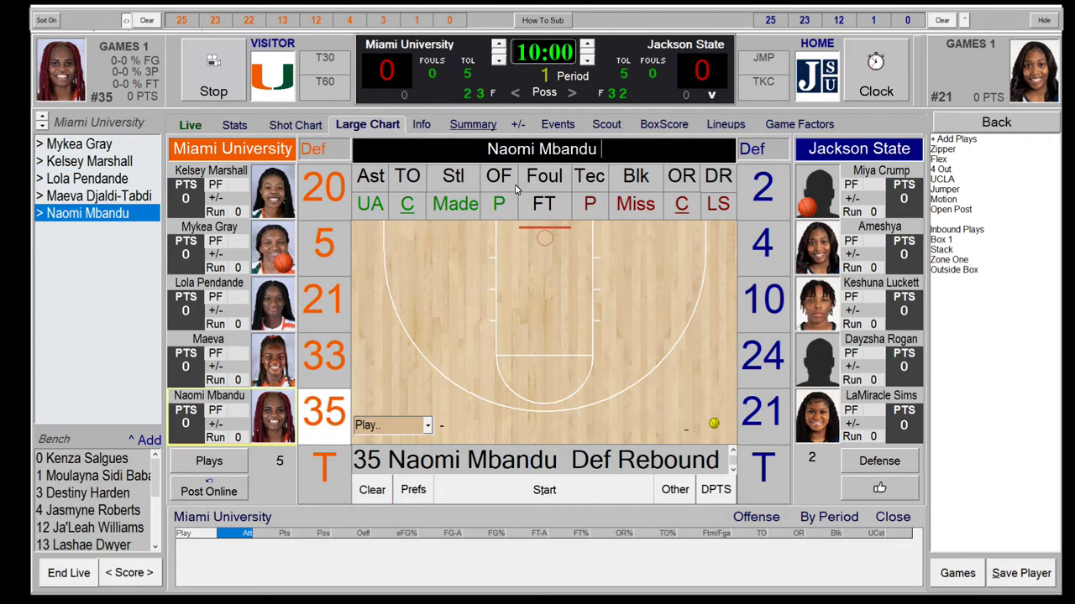
click(411, 183)
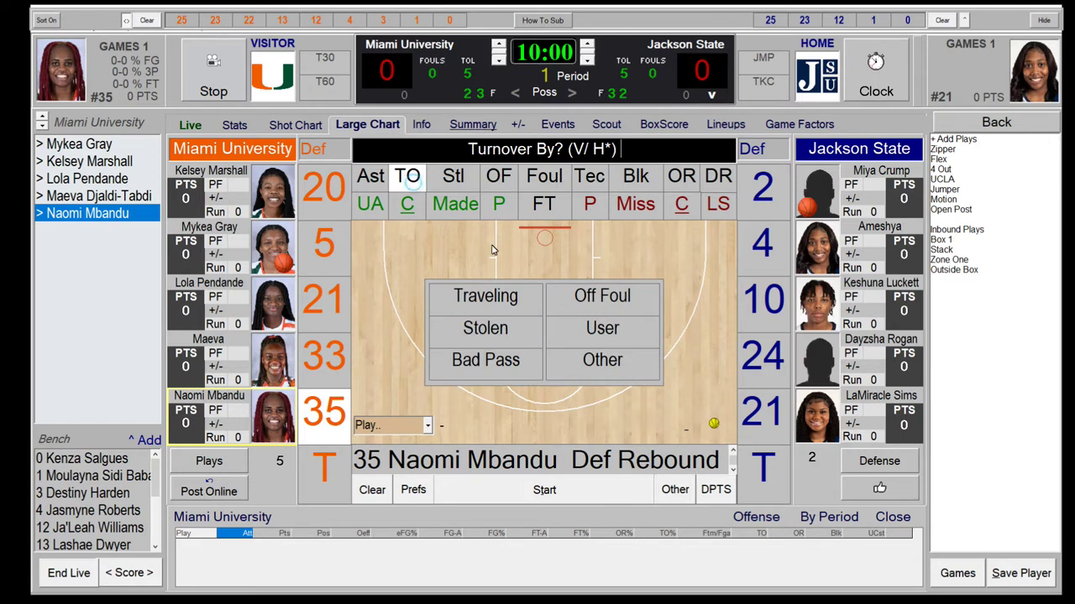
click(480, 297)
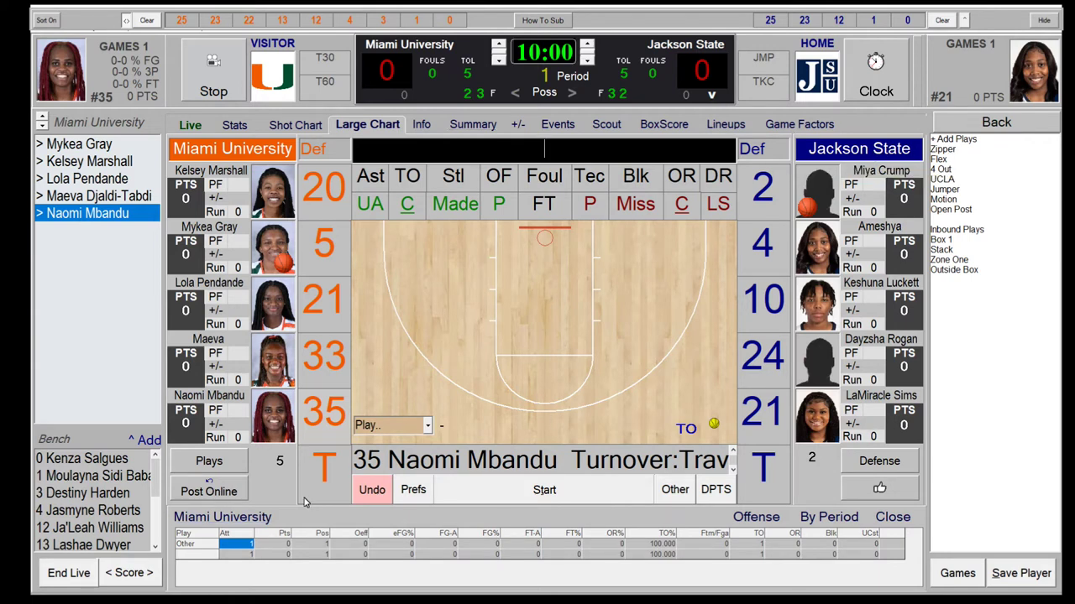
Record a missed two-point shot by Jackson State's number 4 at the edge of the key
click(225, 520)
click(225, 519)
click(760, 256)
click(625, 208)
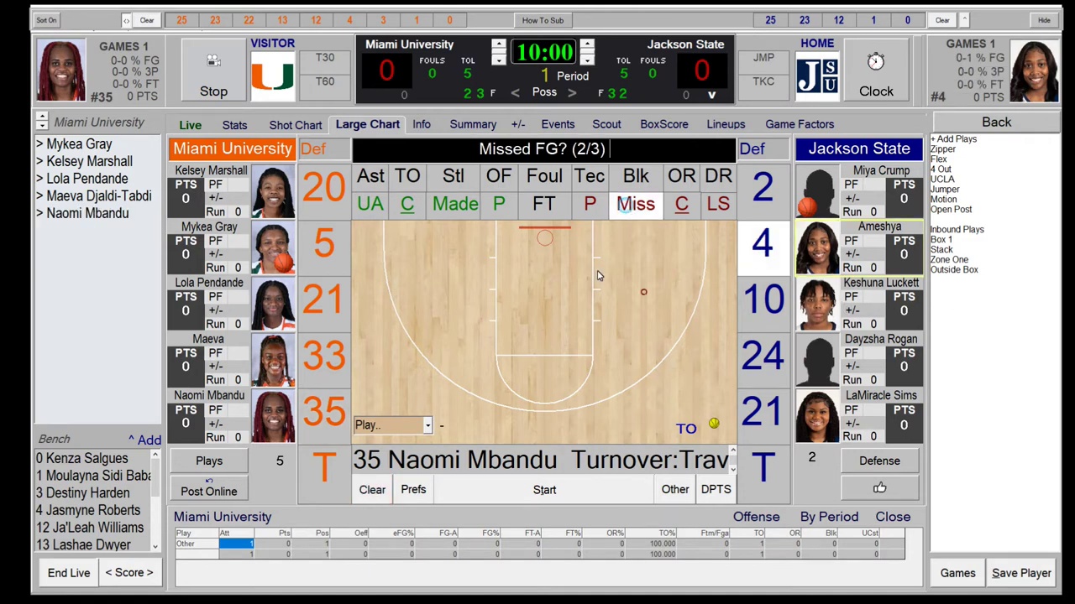
click(593, 271)
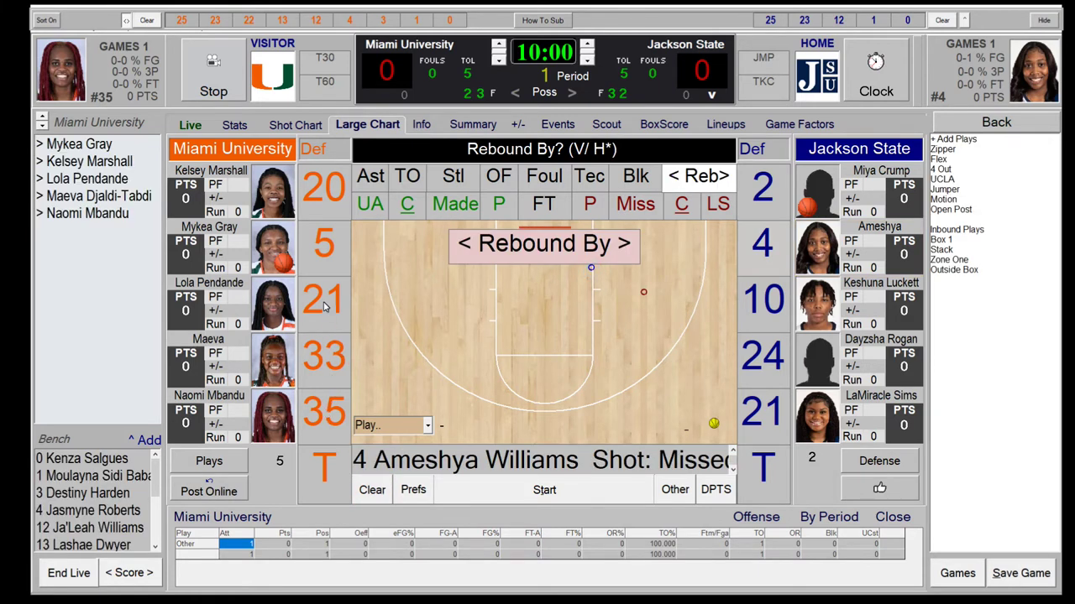
Try crediting the rebound to Miami University's number 5 with the UCLA play selected, and undo that rebound
click(323, 248)
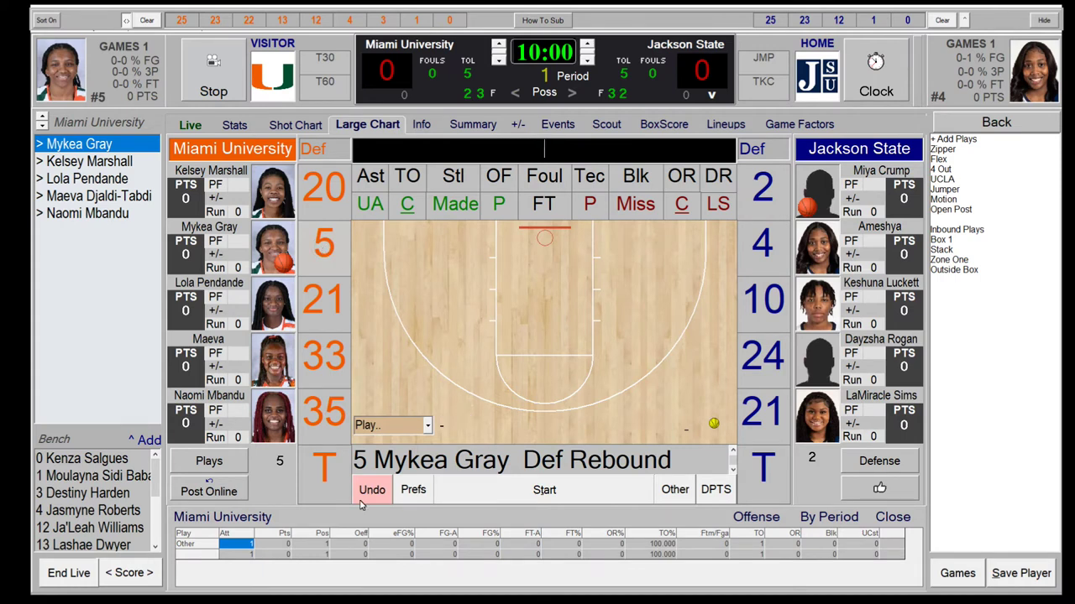
click(954, 180)
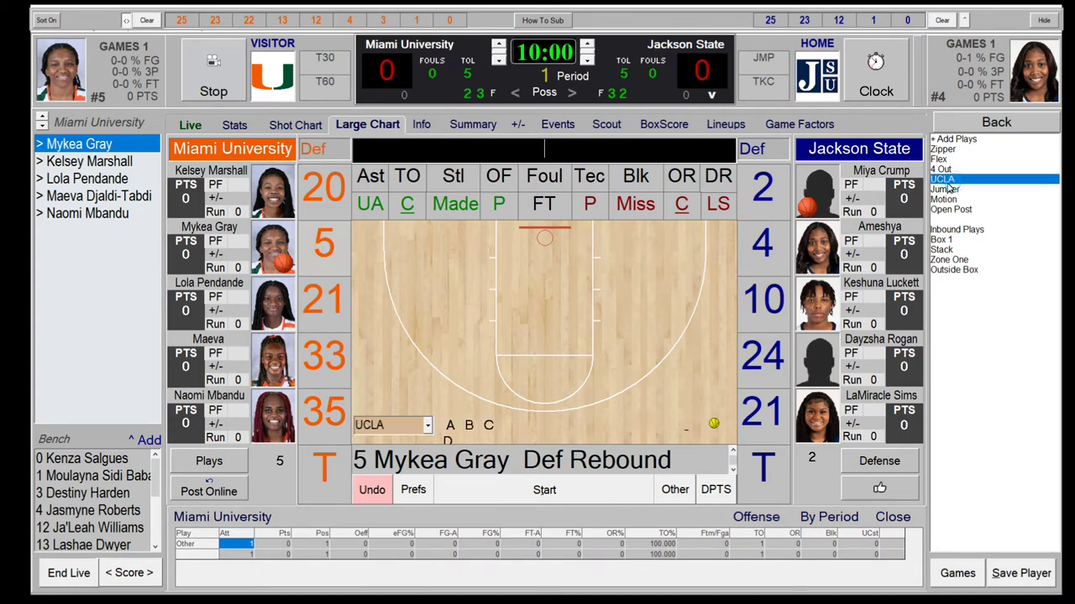
click(468, 427)
click(427, 426)
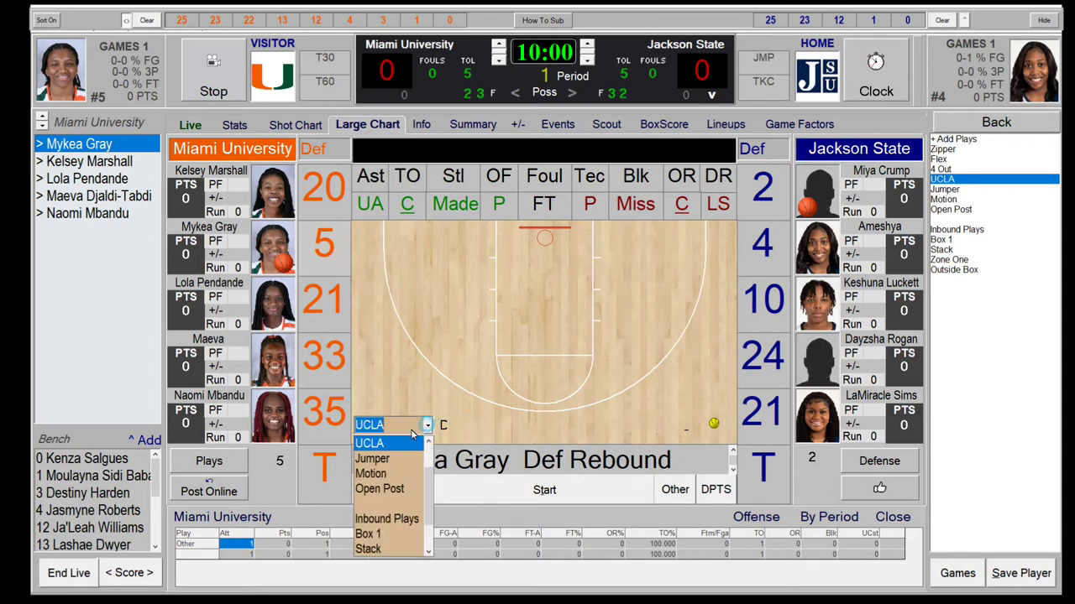
click(279, 498)
click(372, 489)
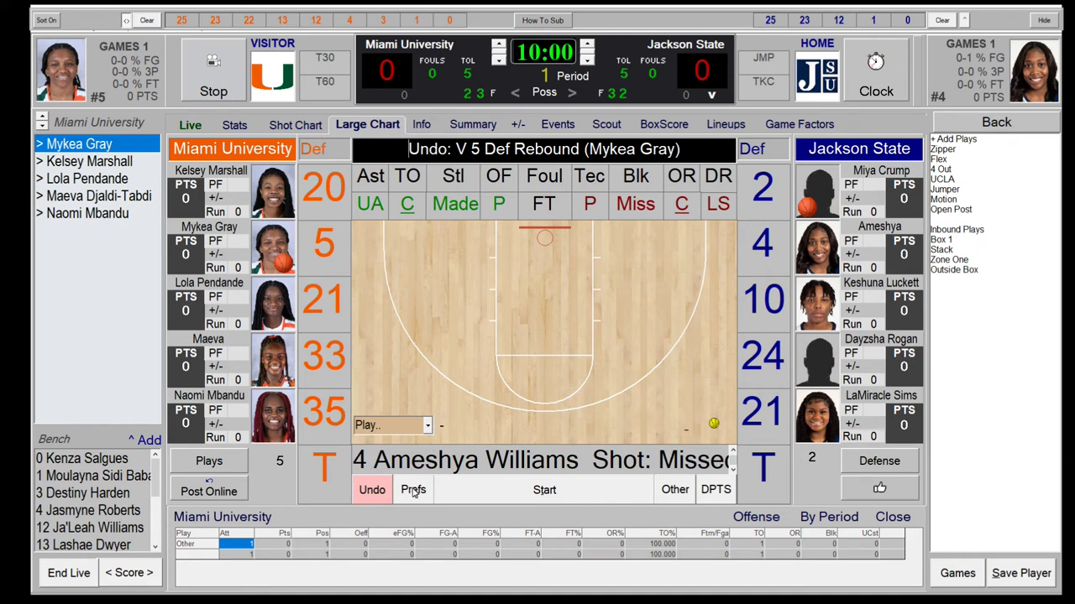
Record Miami University number 5's missed three-pointer on the UCLA play, option B, with the rebound by number 35
click(427, 426)
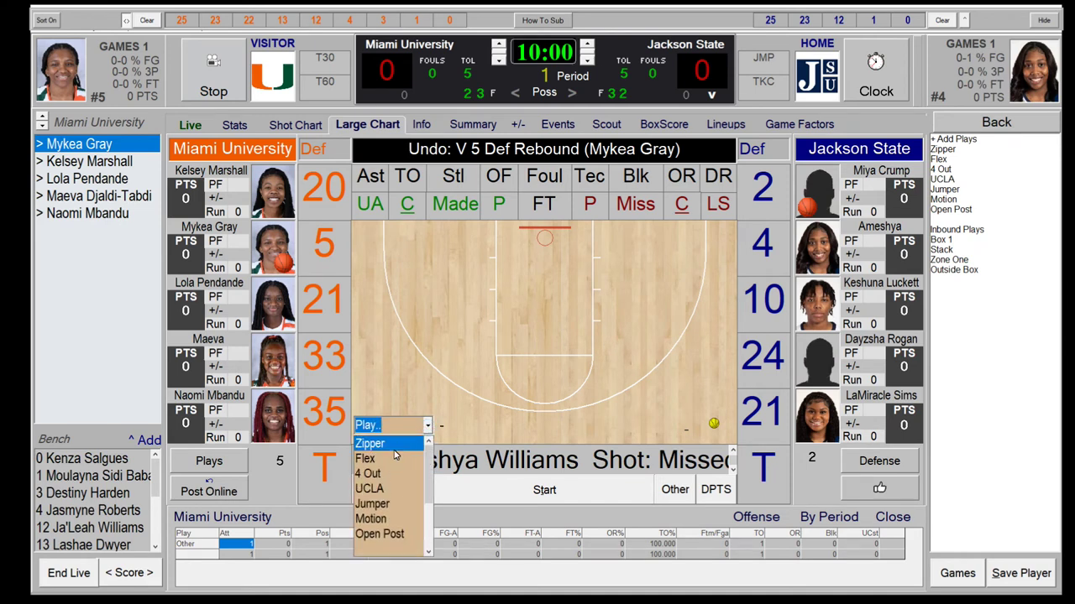
click(371, 489)
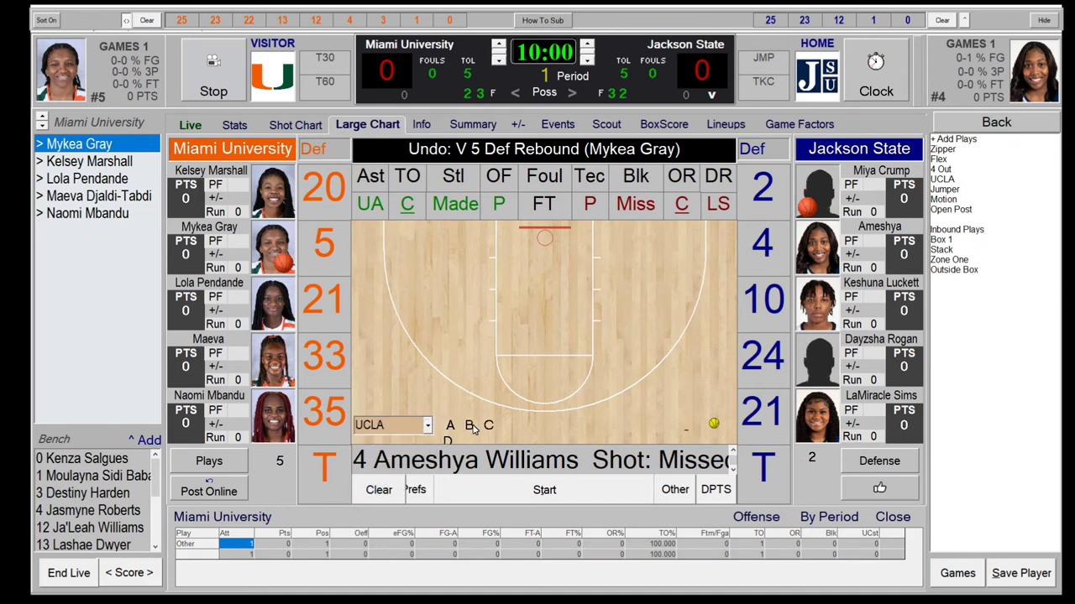
click(467, 427)
click(393, 357)
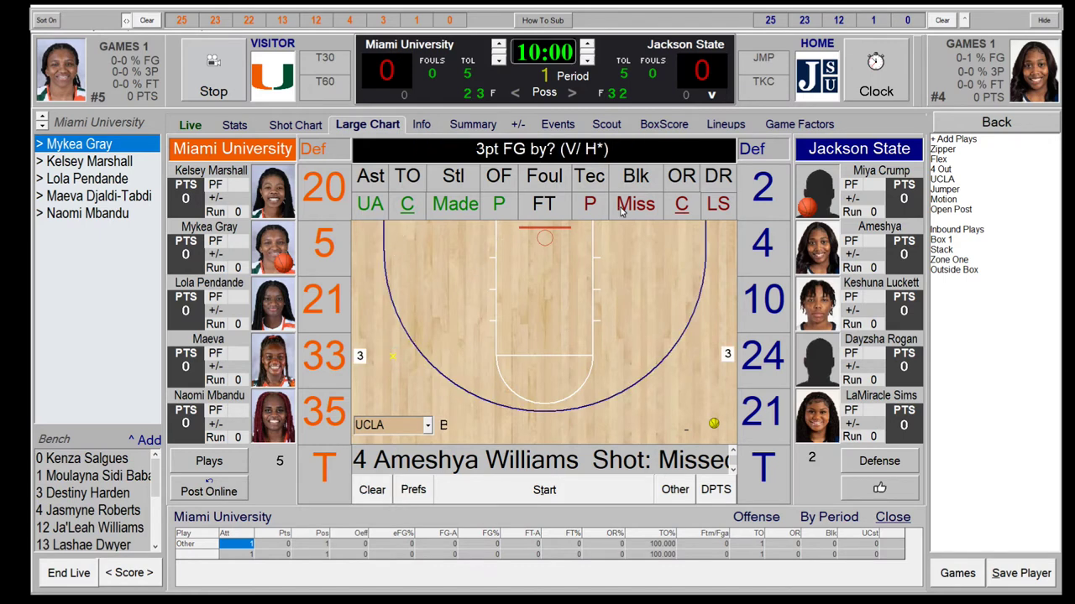
key(v)
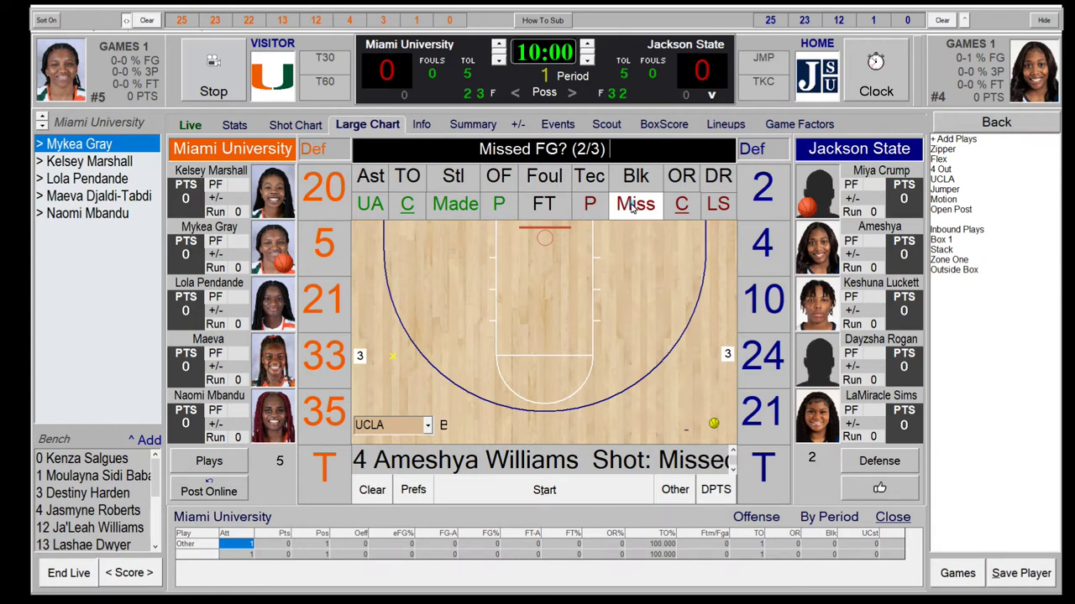
click(328, 242)
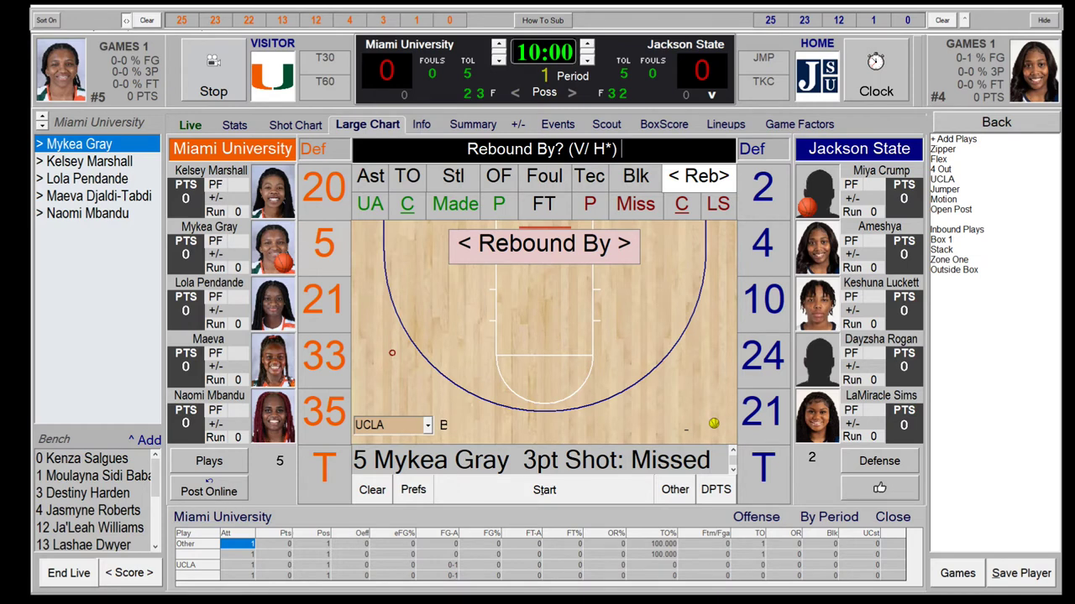
text(35)
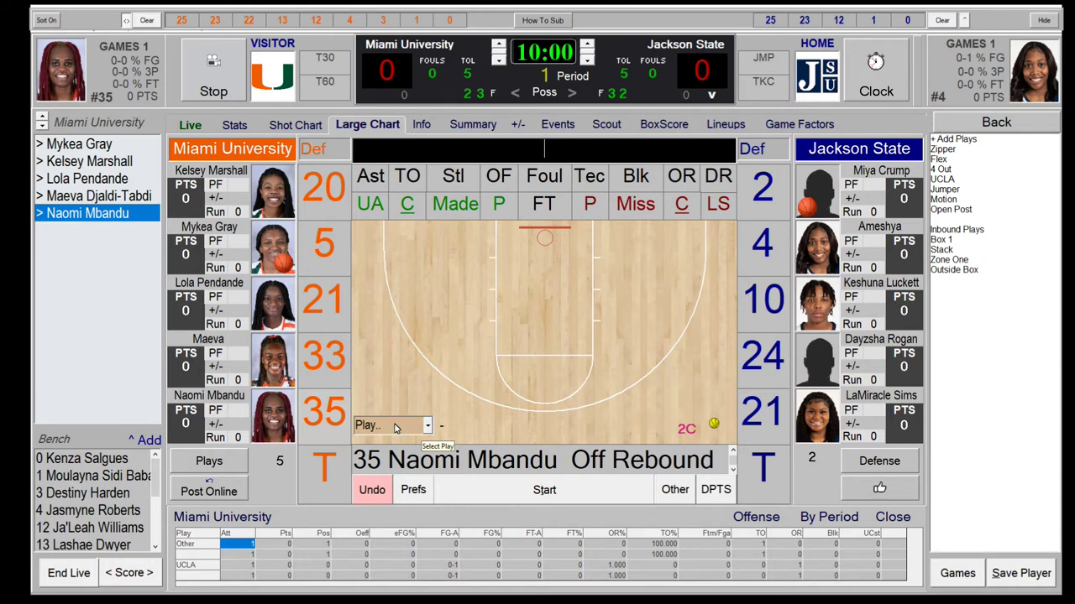
Select the 4 Out play for Miami University's possession
click(427, 426)
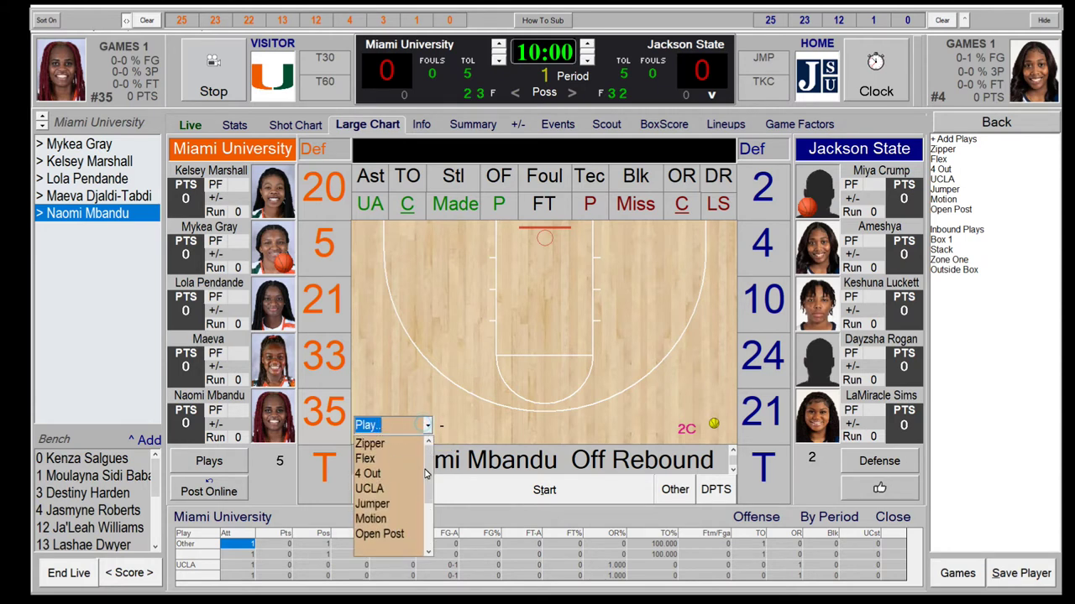
scroll(427, 472, down, 2)
scroll(426, 472, up, 2)
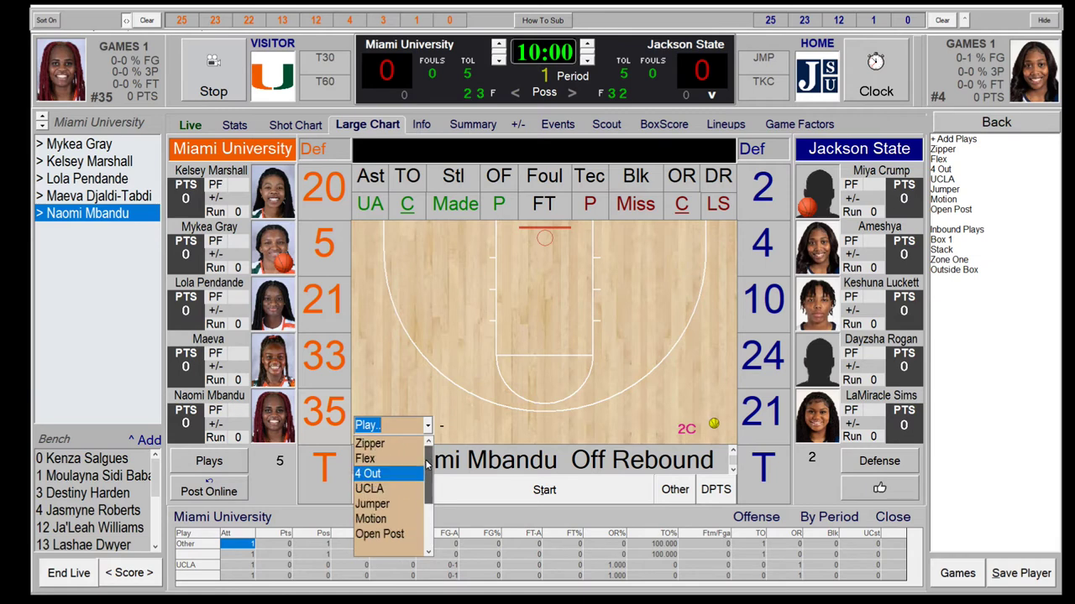
click(393, 404)
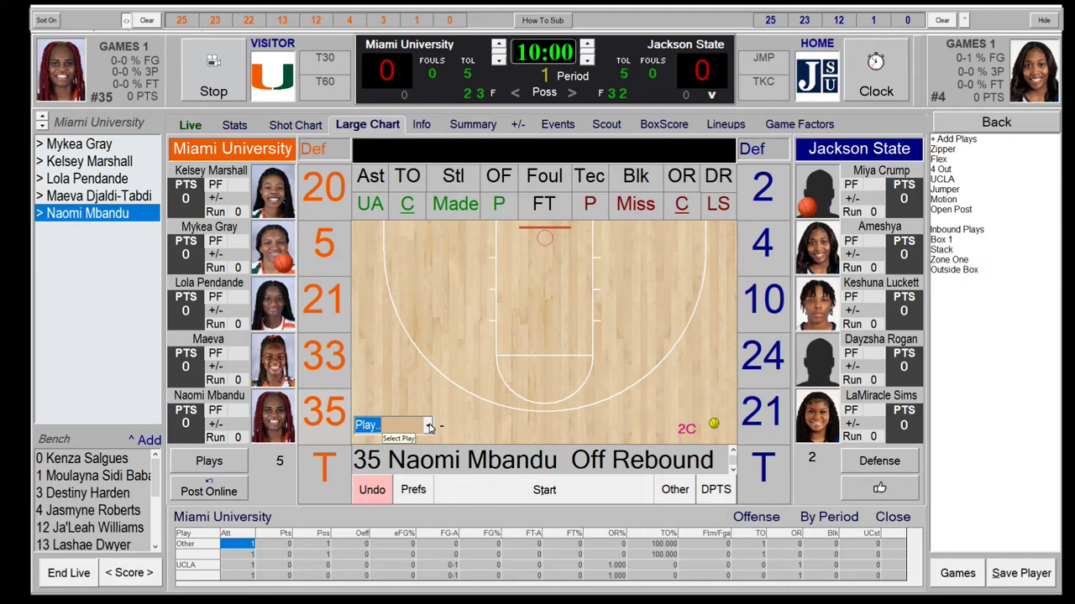
click(428, 427)
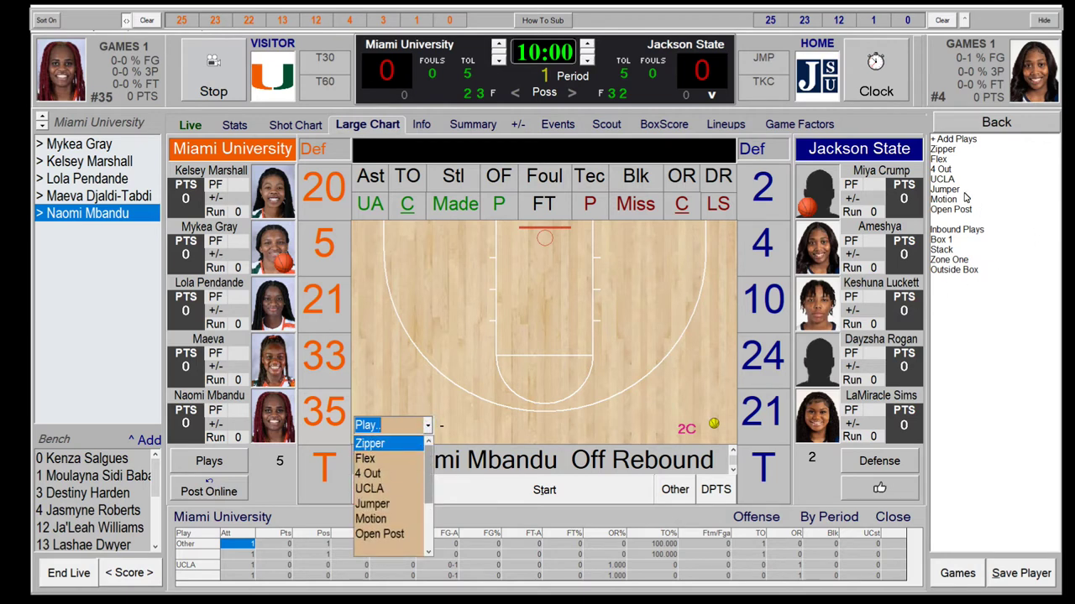
click(951, 171)
click(944, 169)
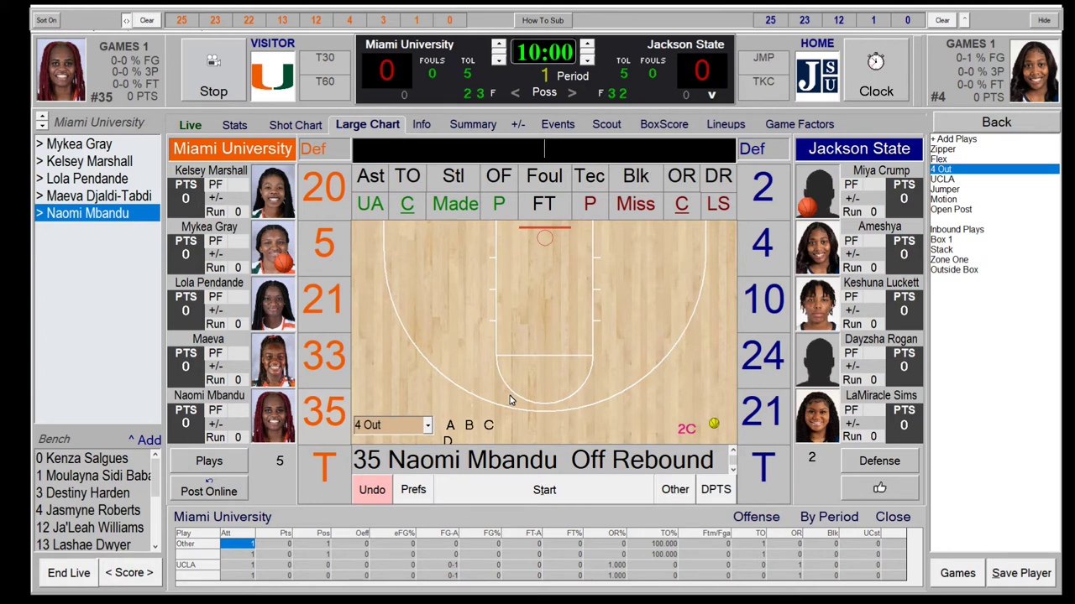
Record a made three-pointer by Miami University's number 20 from just beyond the arc, assisted by number 21
click(410, 363)
click(455, 206)
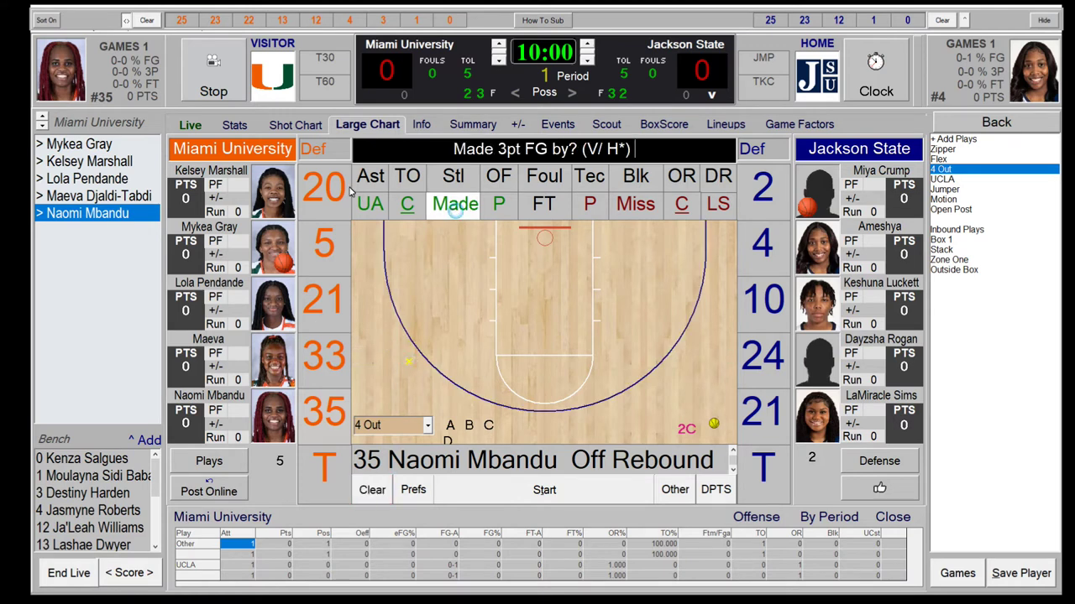
click(336, 188)
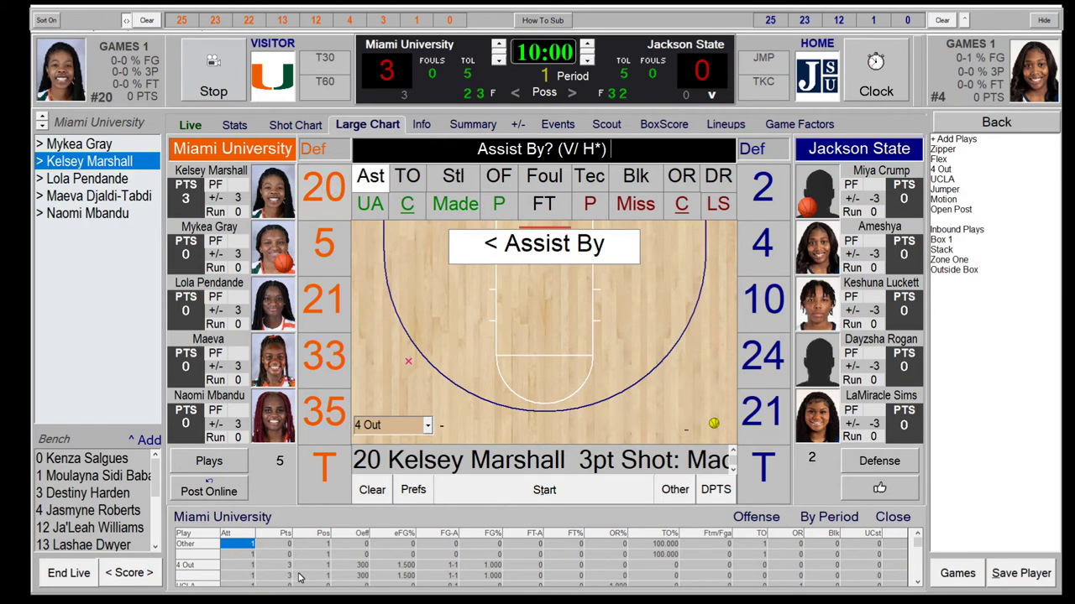
click(918, 583)
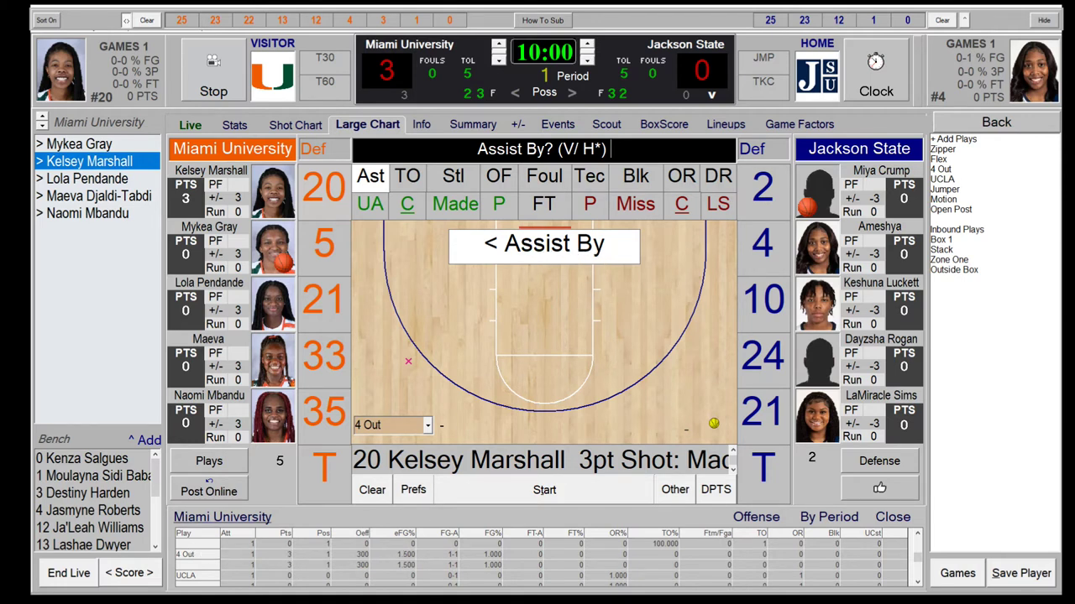
click(309, 297)
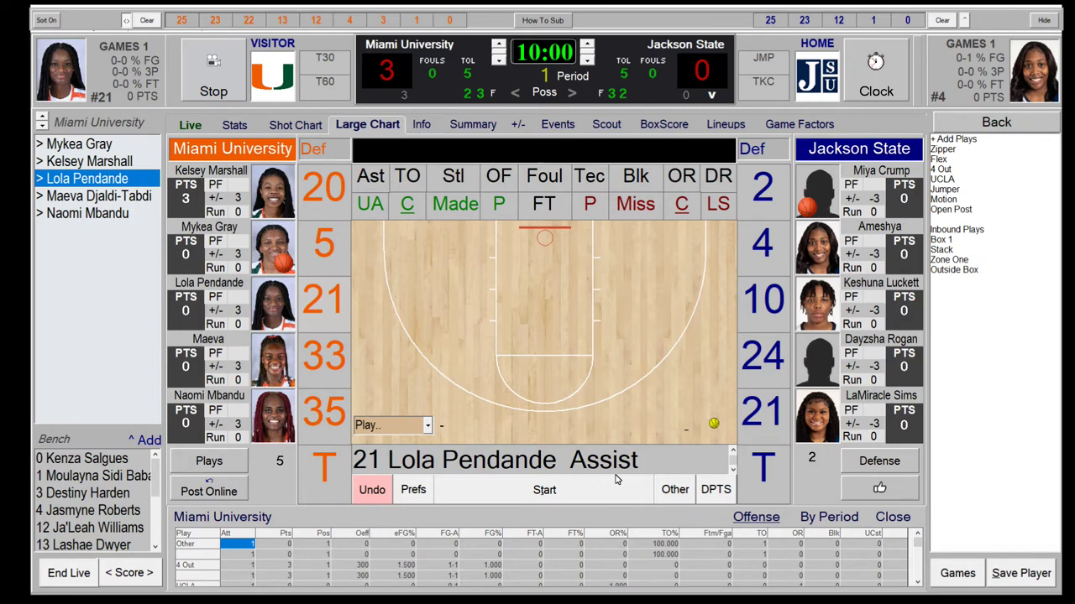
Sort Miami University's Scout report by offensive efficiency and view its Defense and PointGuard reports
click(603, 125)
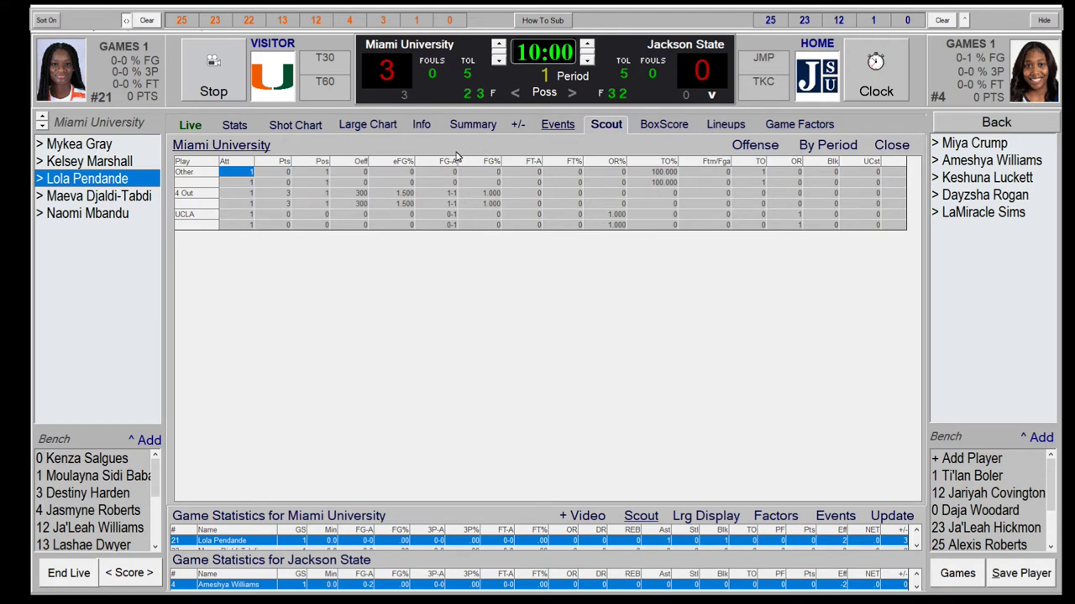
click(359, 161)
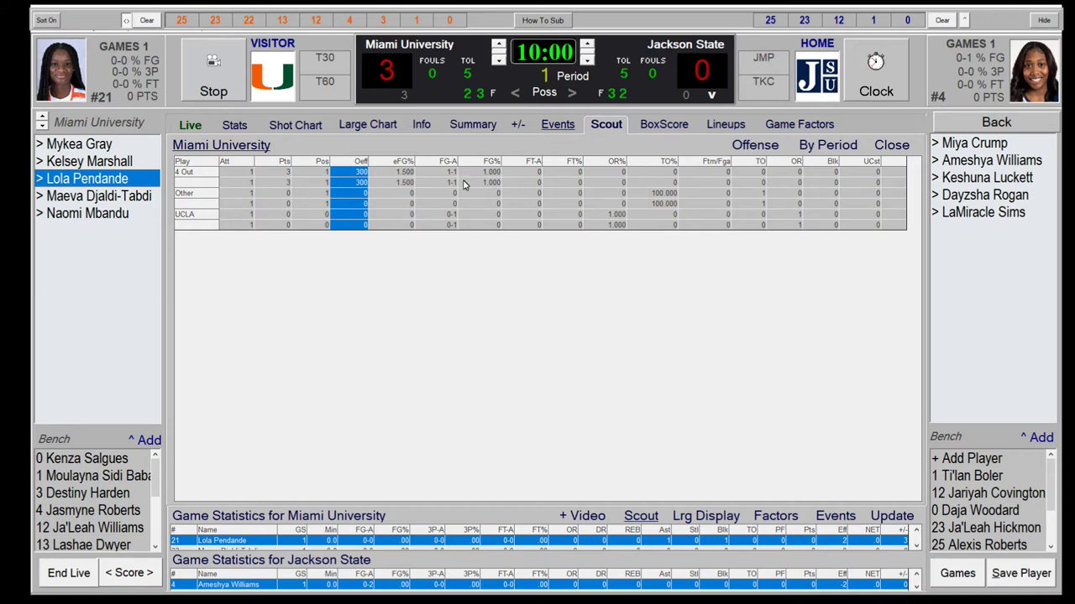
click(751, 147)
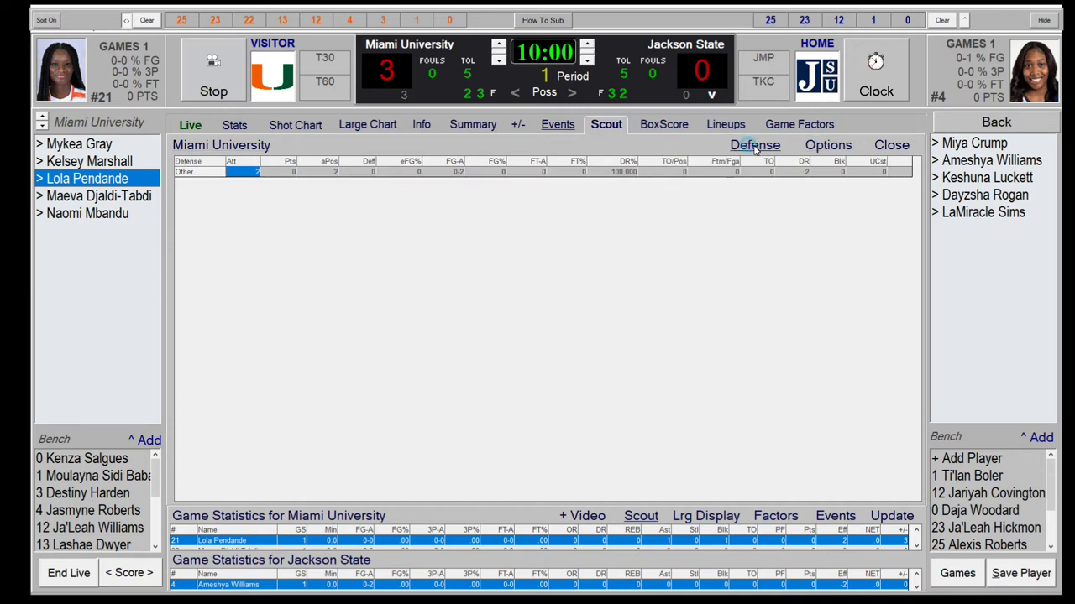
click(755, 146)
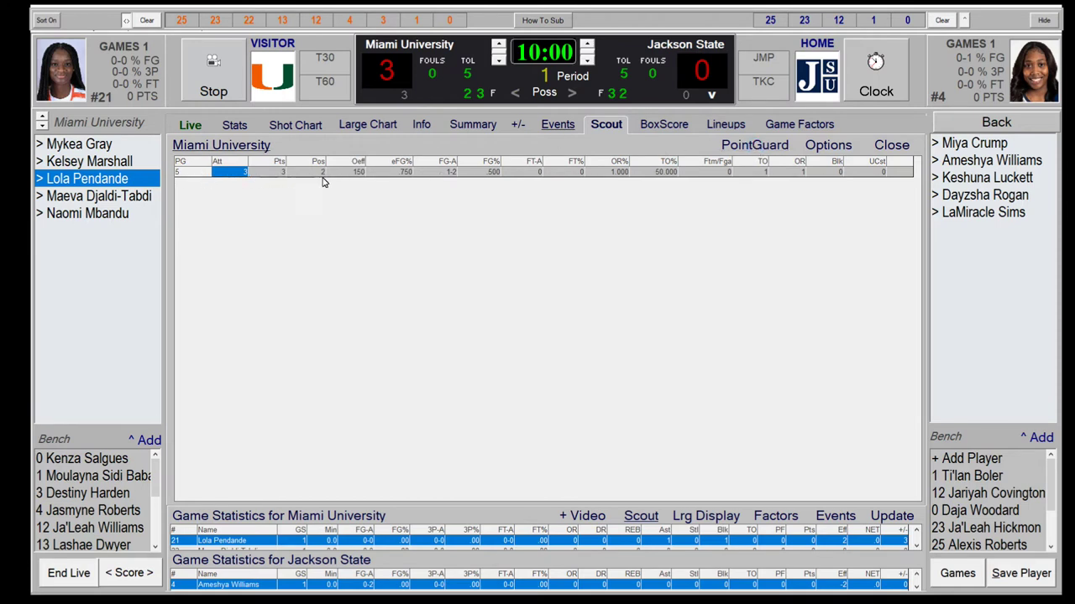
Review Miami University's Players scouting report by period and in totals, and view the Metrics report
click(760, 147)
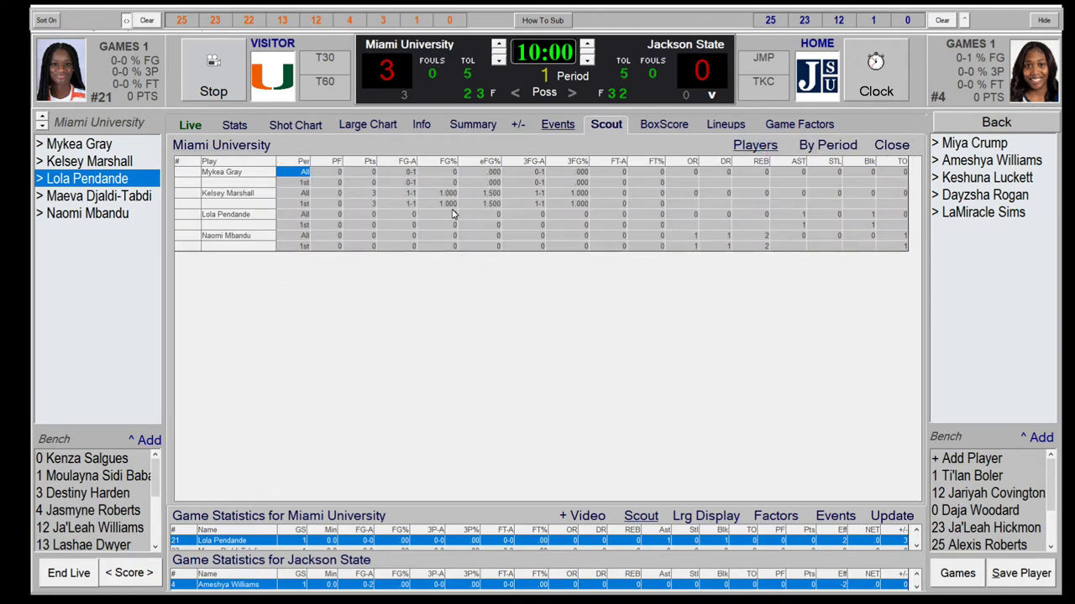
click(827, 147)
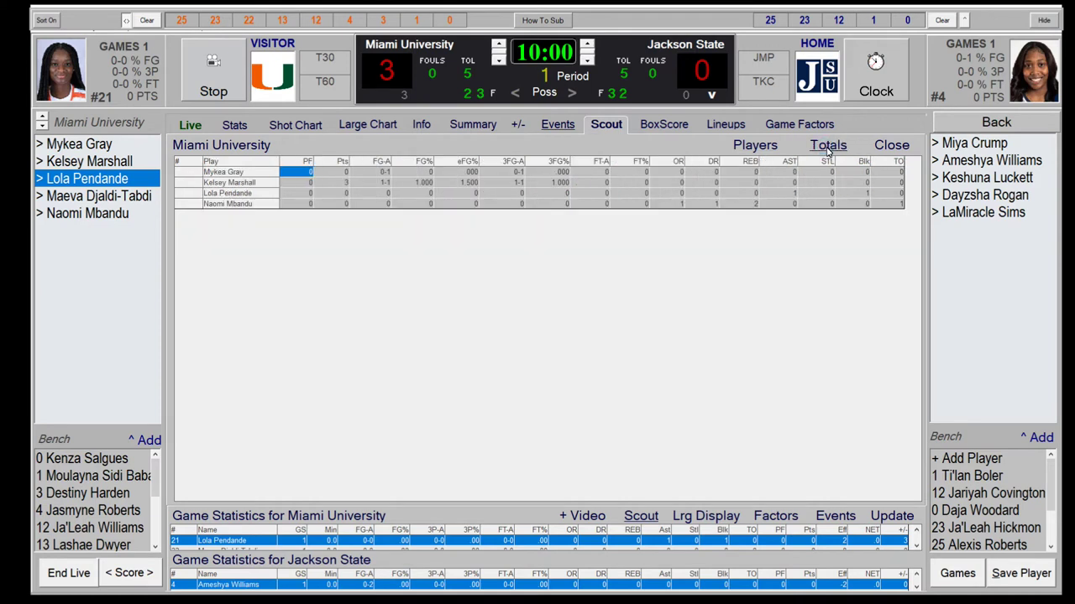
click(826, 147)
click(753, 147)
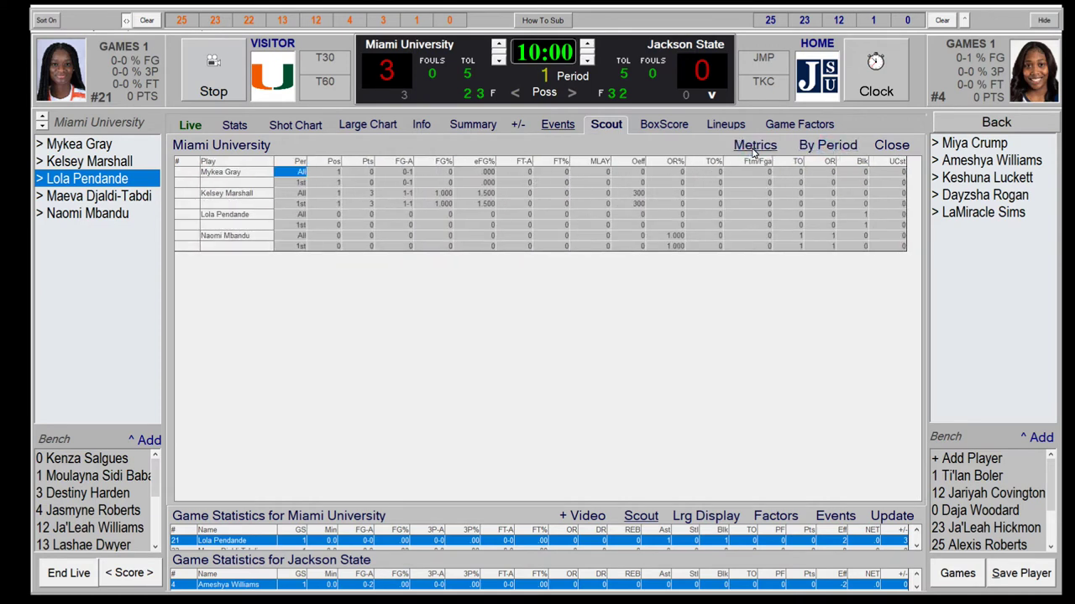
Compare the Offense scouting report by play option for Miami University and Jackson State
click(754, 148)
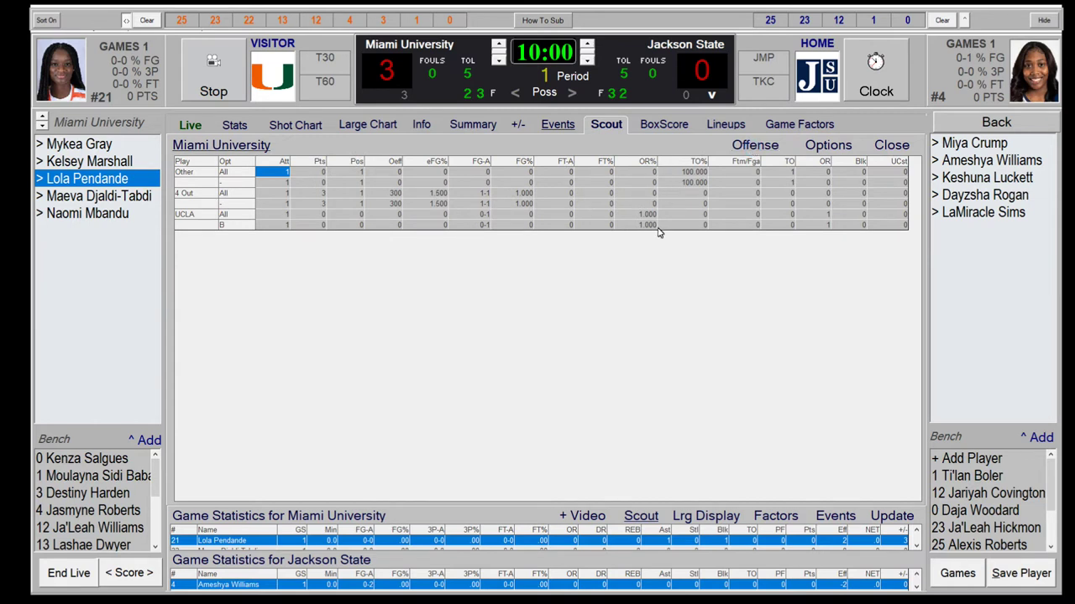
click(233, 148)
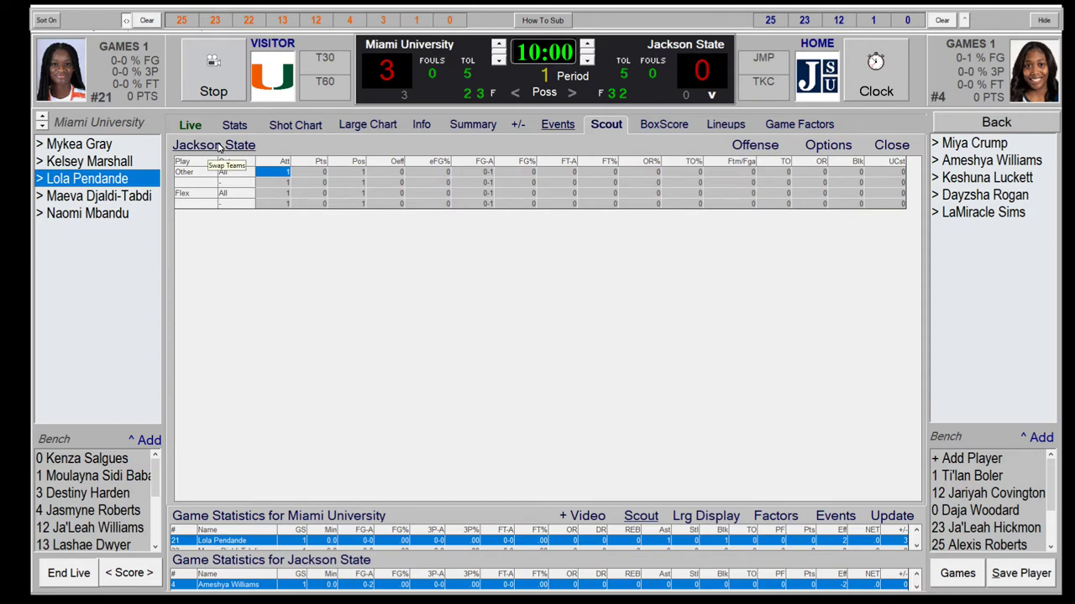
click(218, 147)
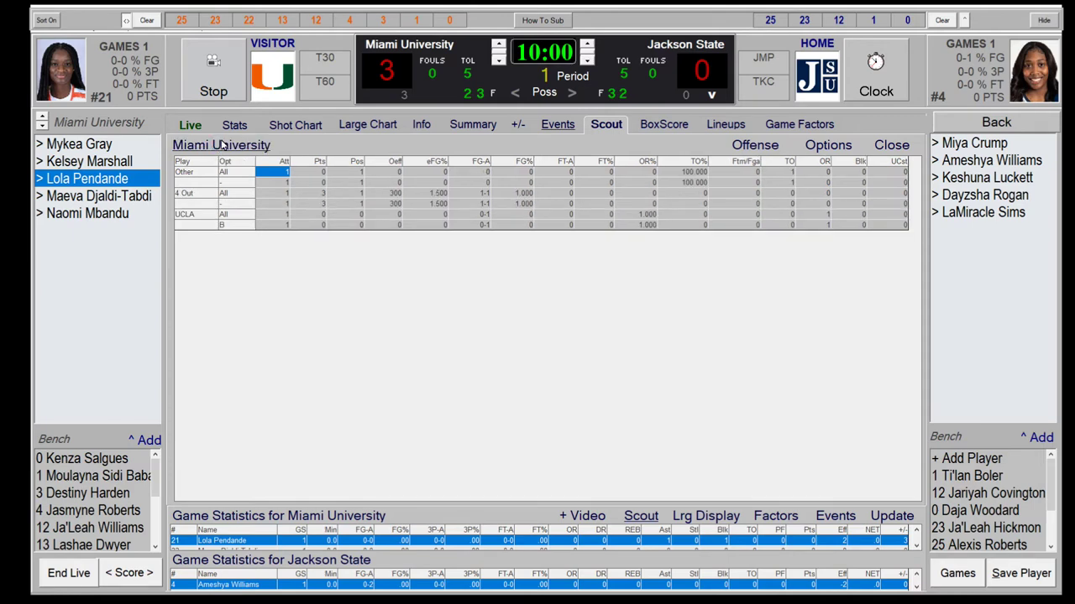
Show the game events below the large chart and assign Miami University's point guard marker to number 21
click(368, 124)
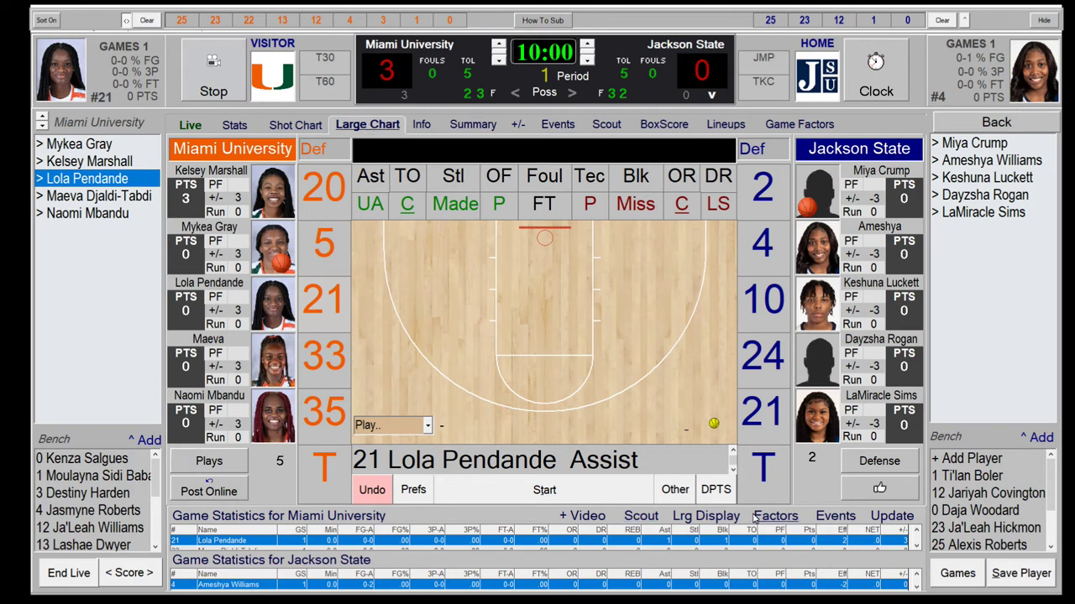
click(827, 518)
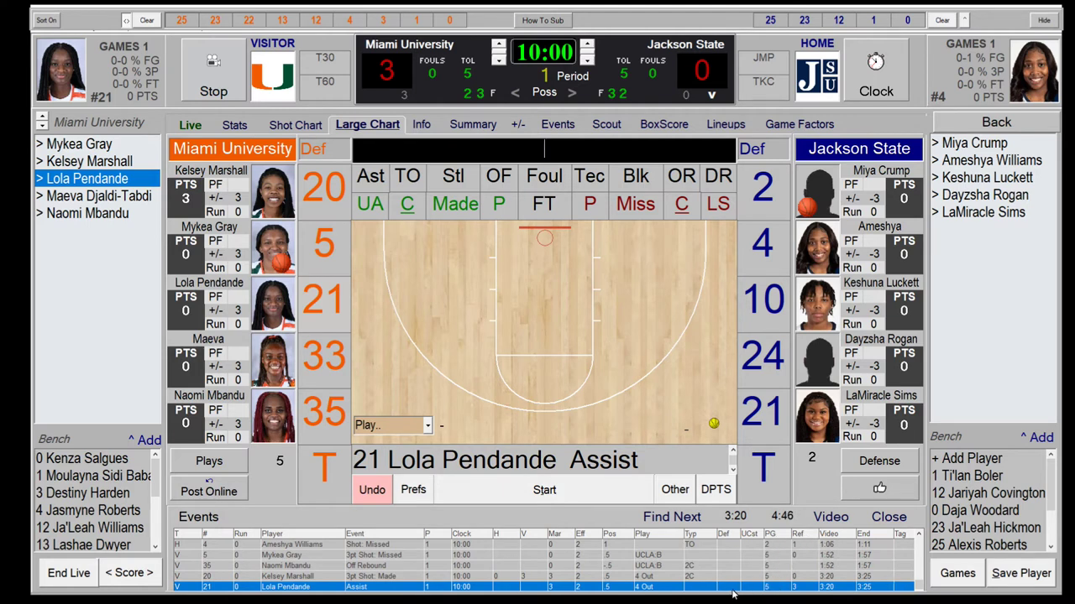
click(282, 329)
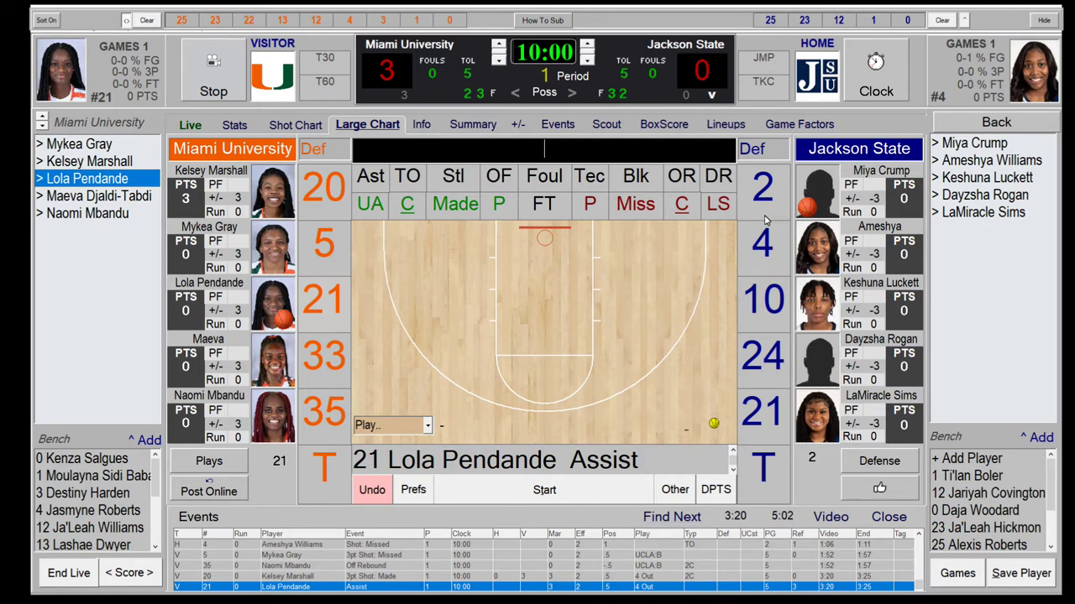
Record a missed 2-point shot by Jackson State's number 4 beside the three-point arc and a defensive rebound by Miami's number 20
click(670, 260)
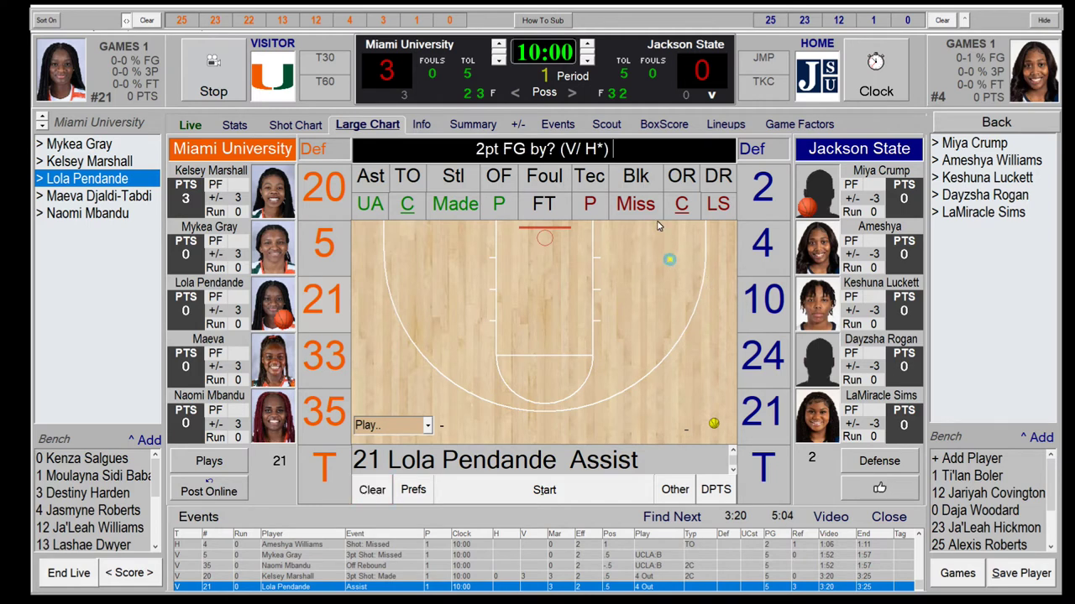
click(636, 204)
click(762, 242)
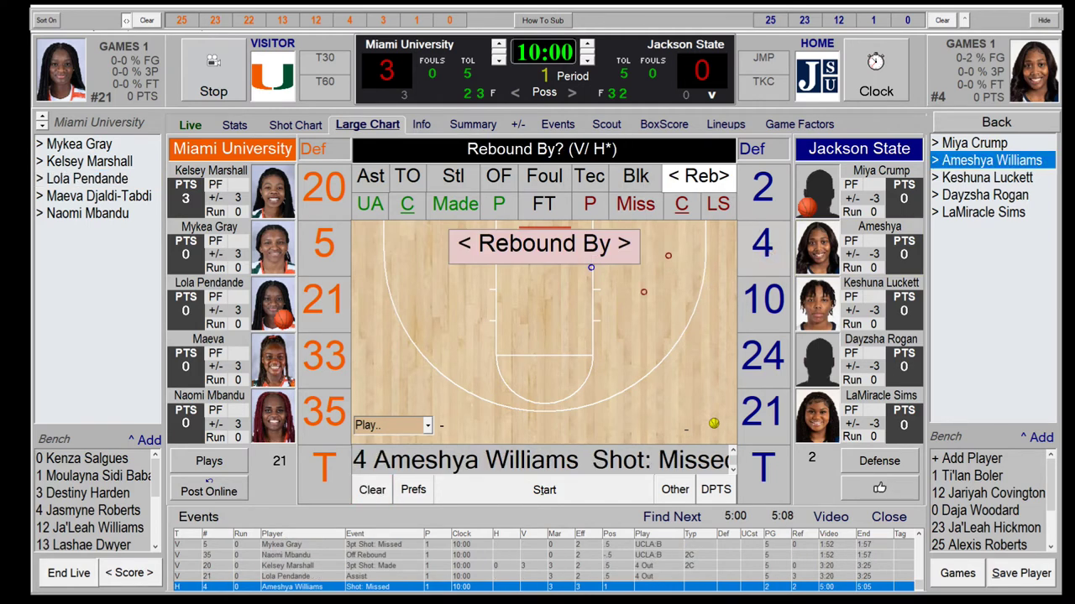
click(322, 205)
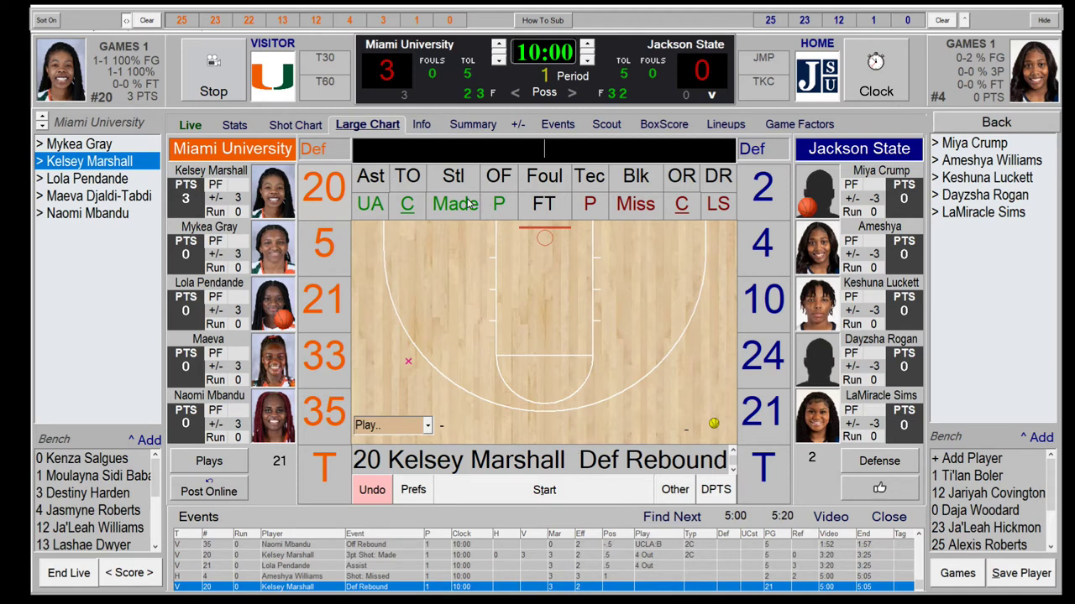
Display the plays list below the chart and choose UCLA as Miami University's play
click(429, 426)
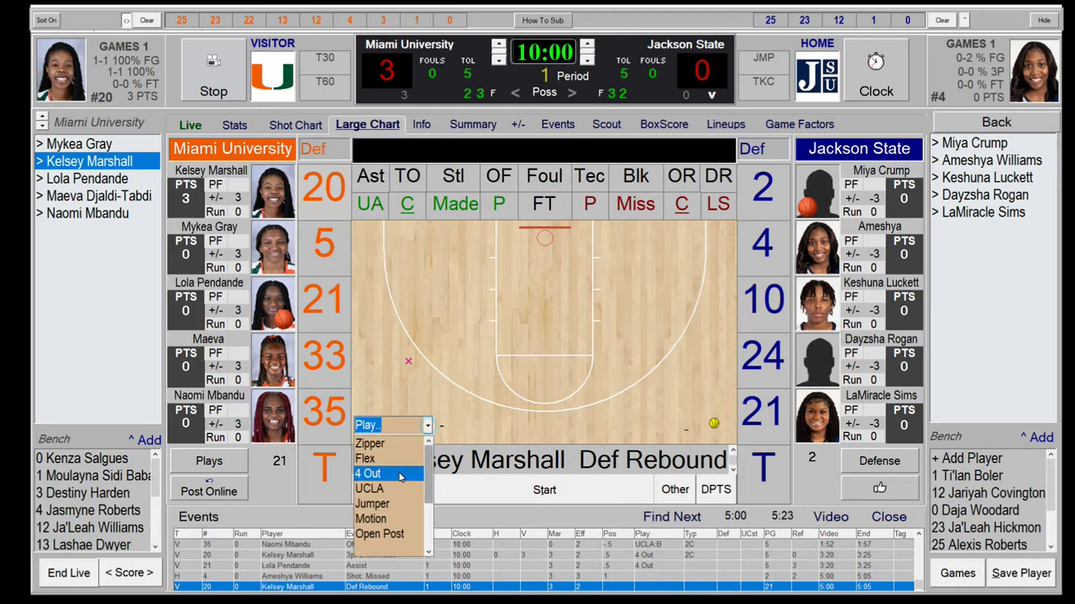
click(976, 123)
click(977, 124)
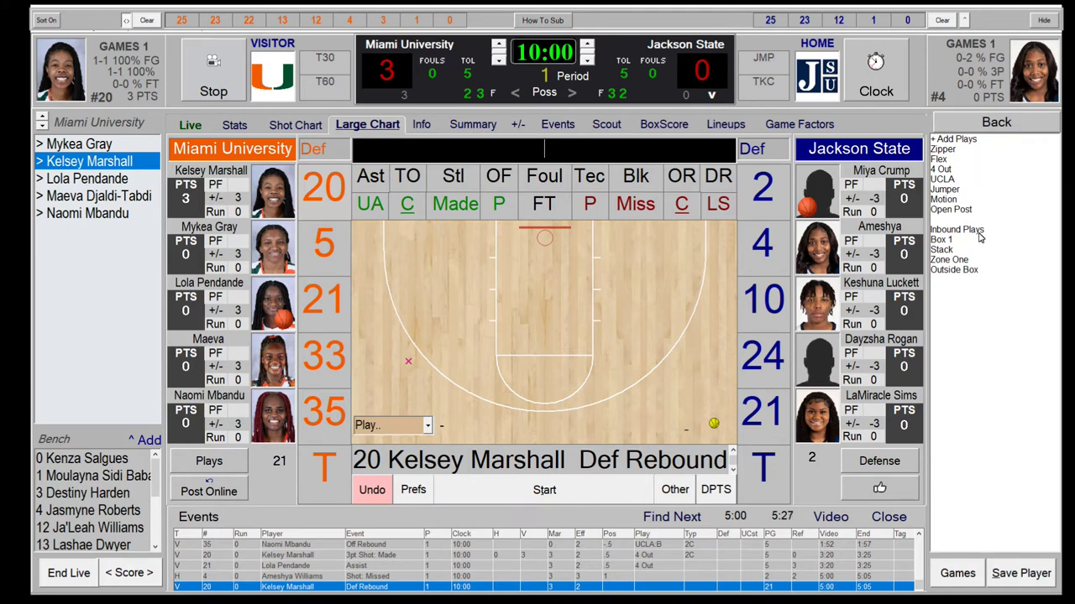
click(209, 461)
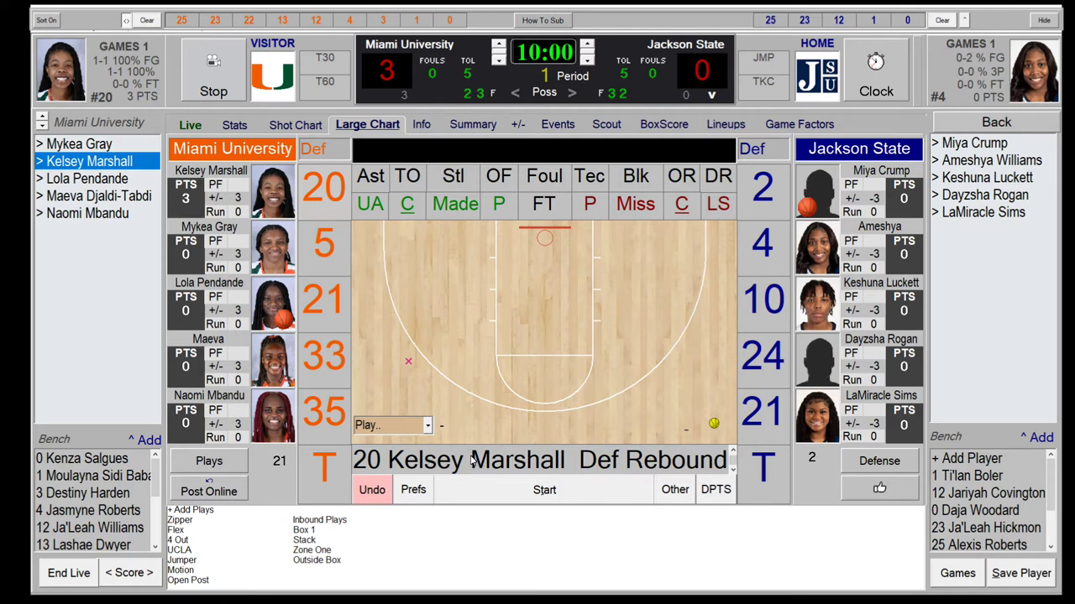
click(186, 551)
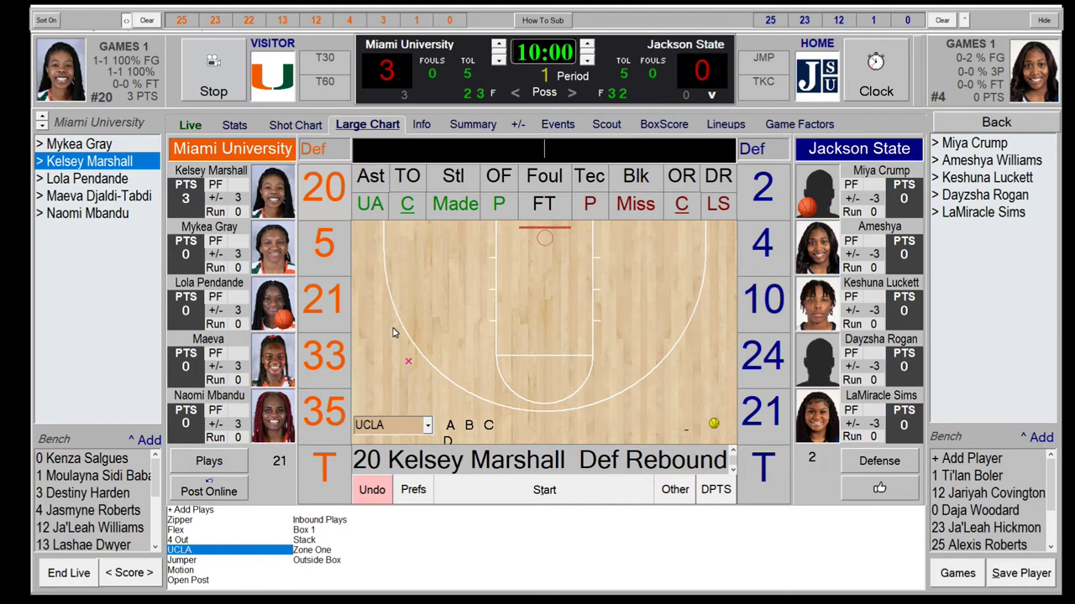
Record a missed 3-point shot by Miami's number 5 from just outside the arc
click(636, 210)
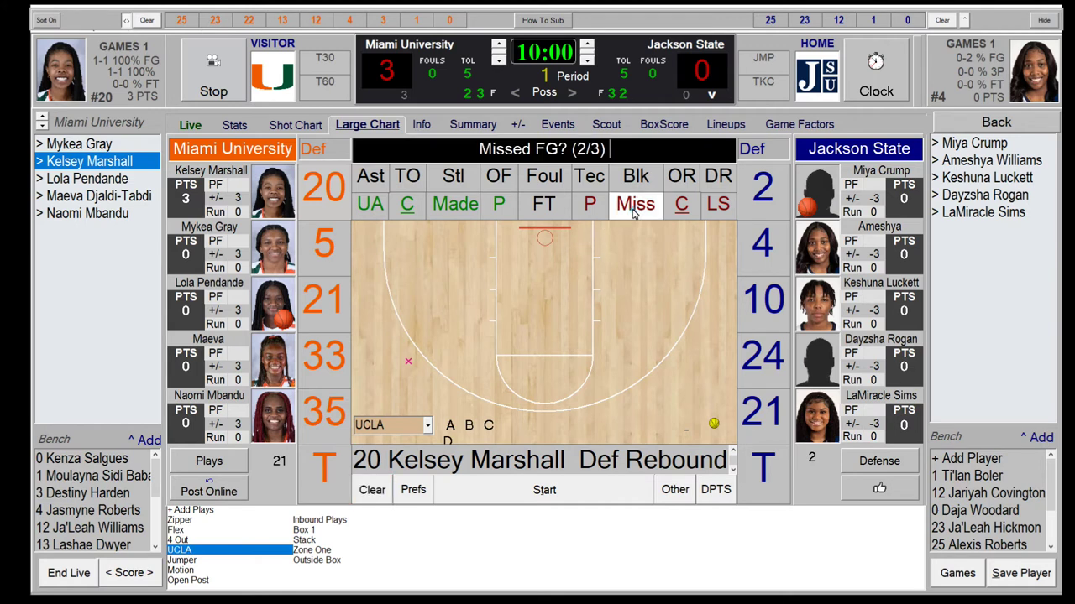
click(332, 252)
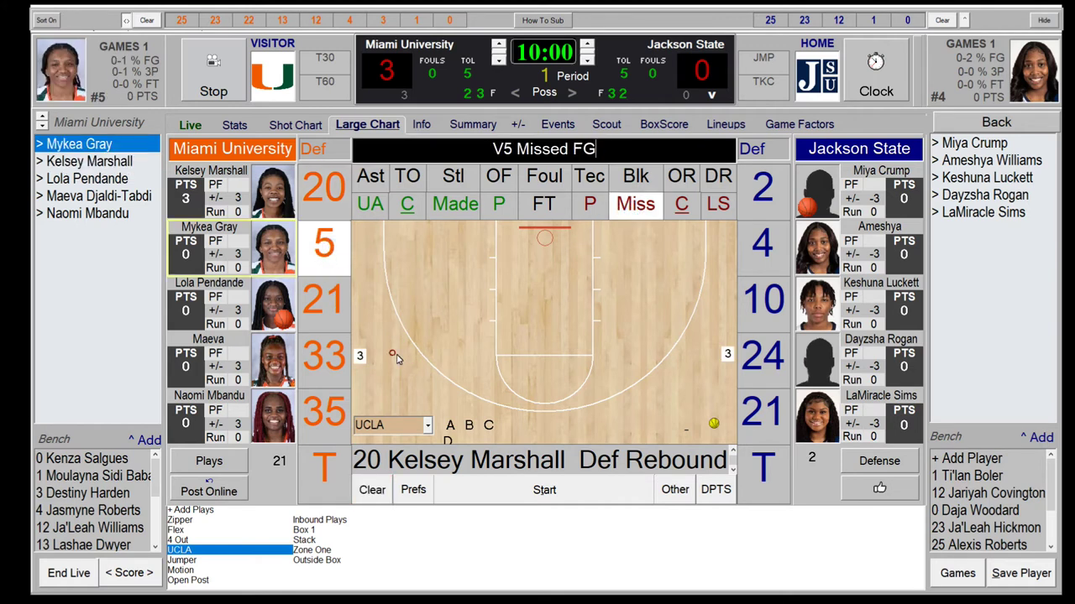
click(400, 356)
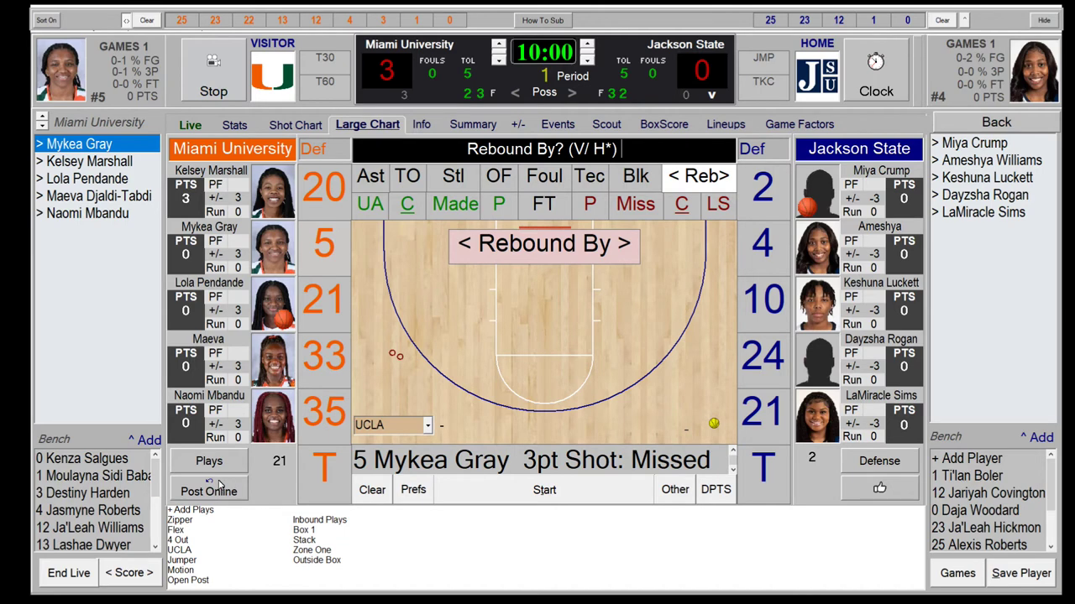
Show Miami University's Offense scouting report below the chart and review its UCLA rows
click(210, 463)
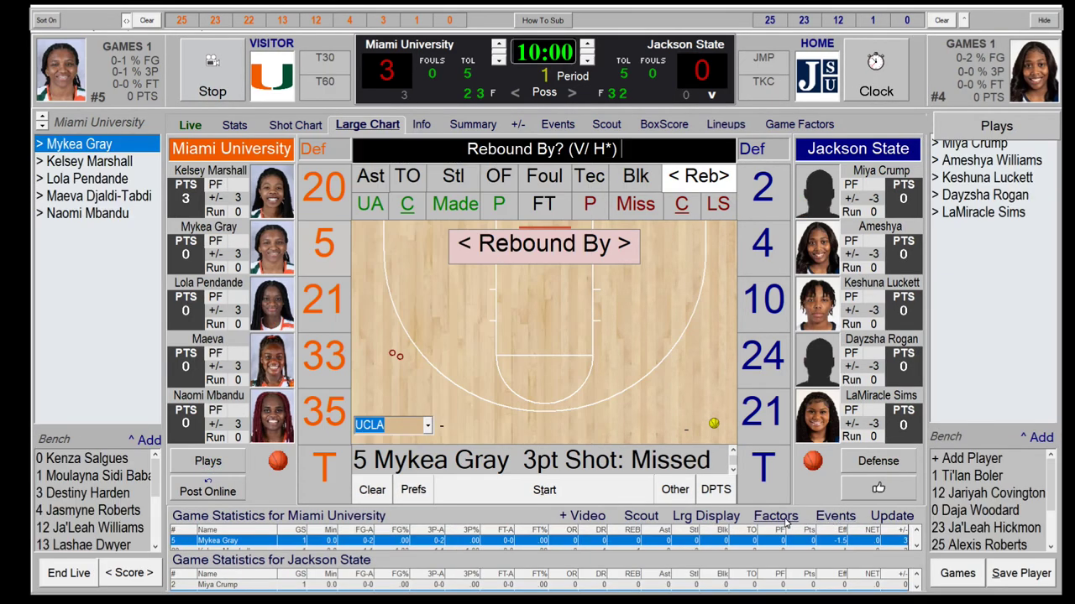
click(642, 520)
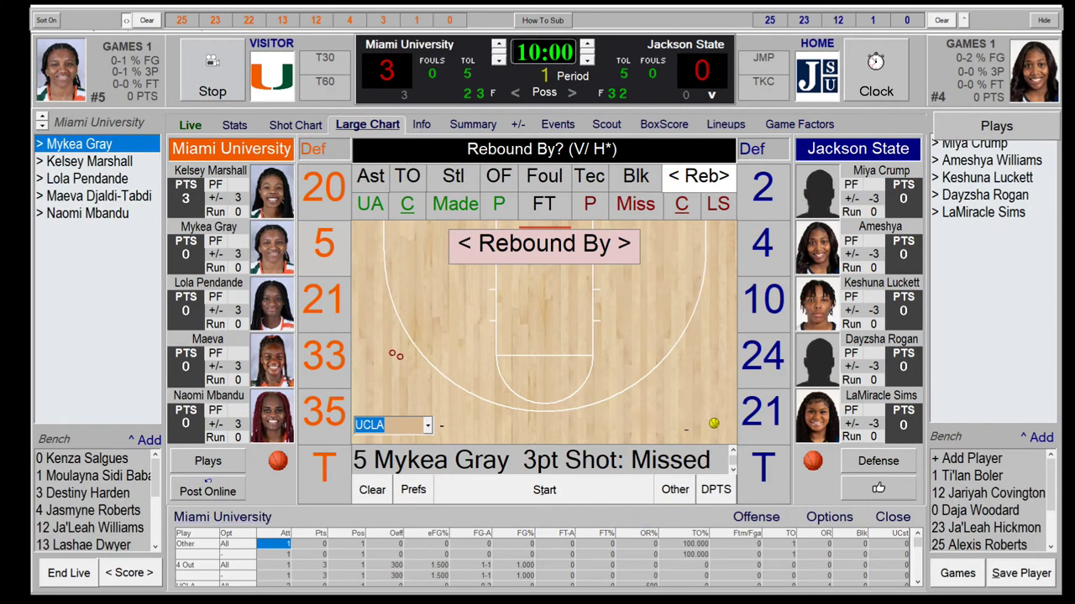
click(916, 582)
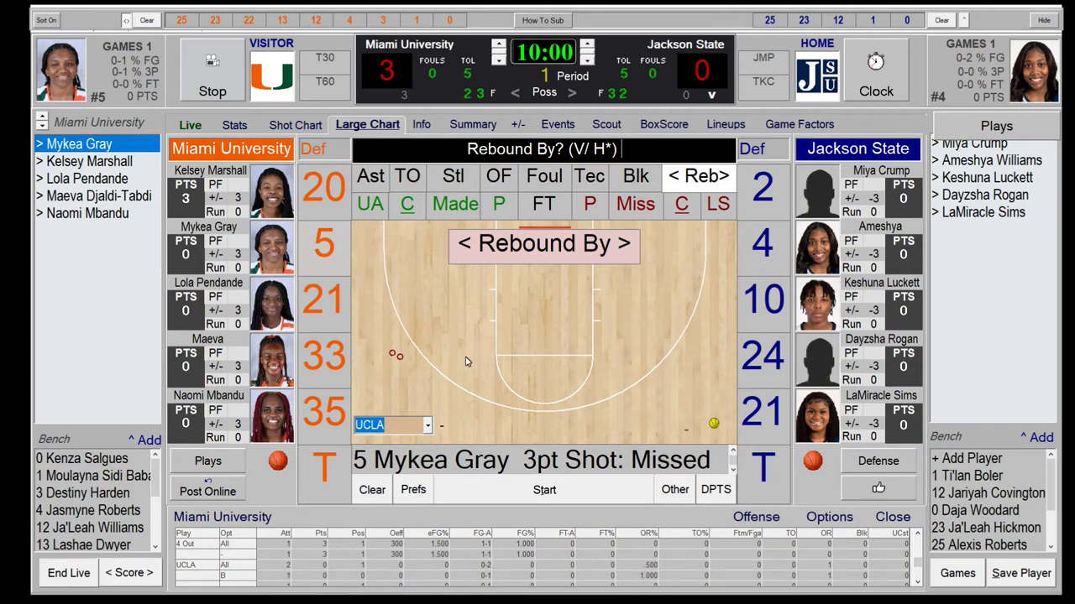
Record an offensive rebound by Miami's number 5 and a made dunk by number 33 on the 4 Out play, assisted by number 20
click(325, 239)
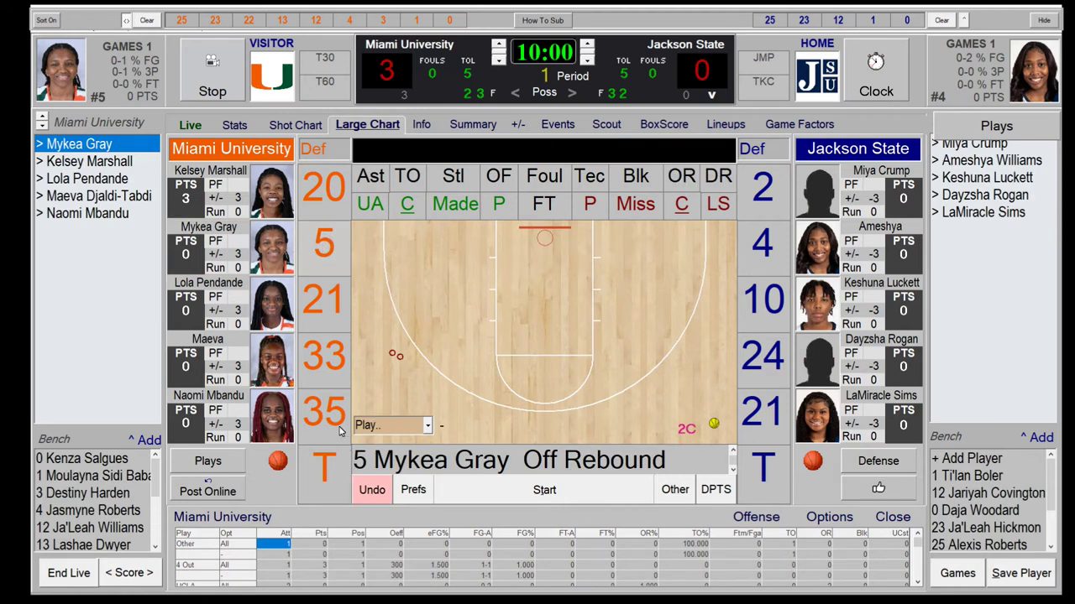
click(429, 426)
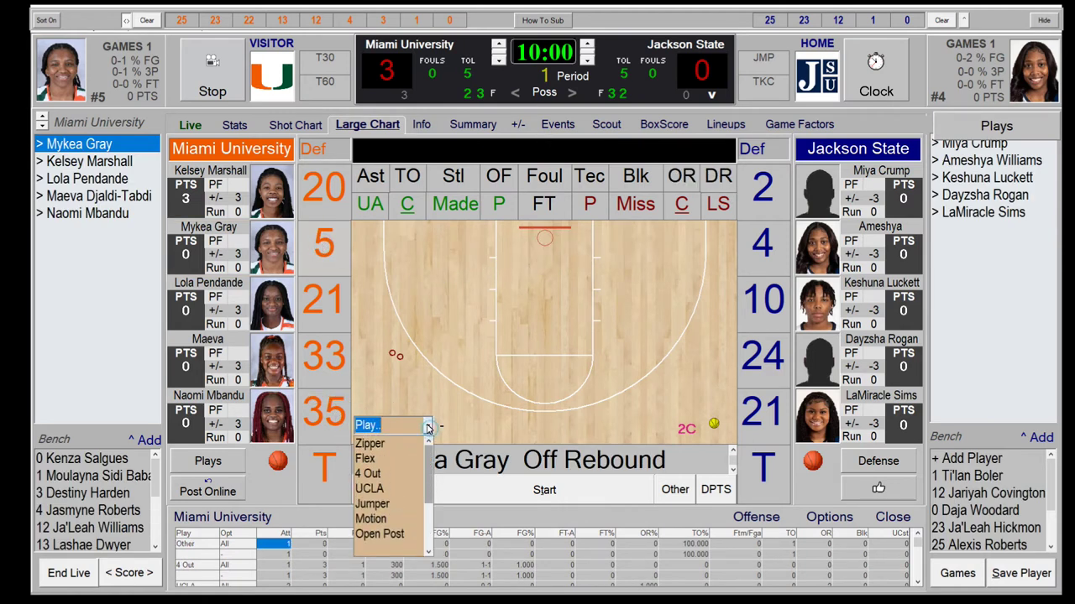
click(404, 476)
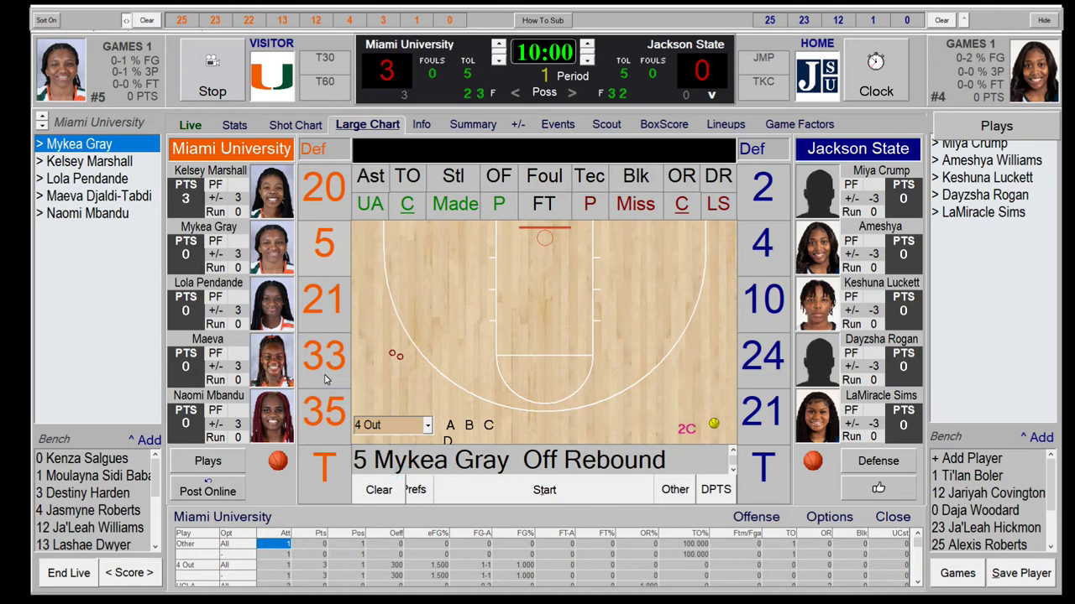
click(326, 378)
click(544, 239)
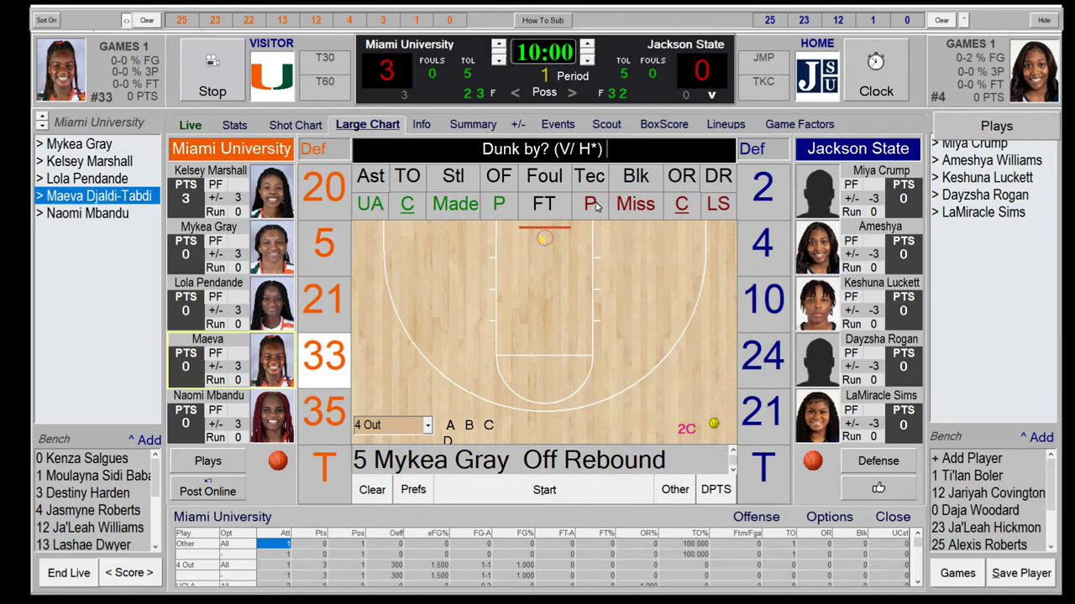
click(447, 201)
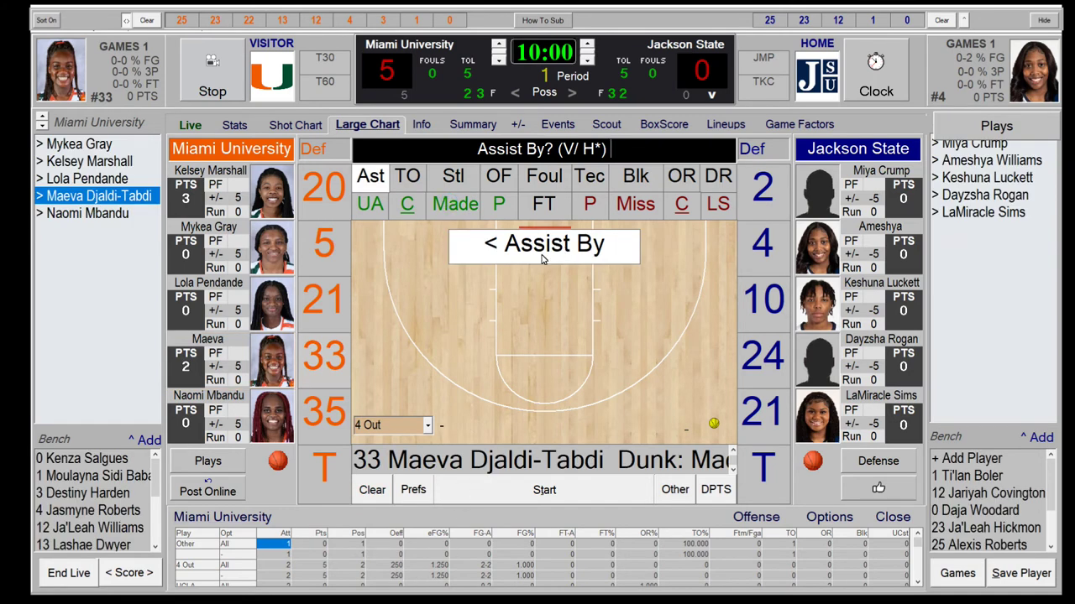
click(323, 189)
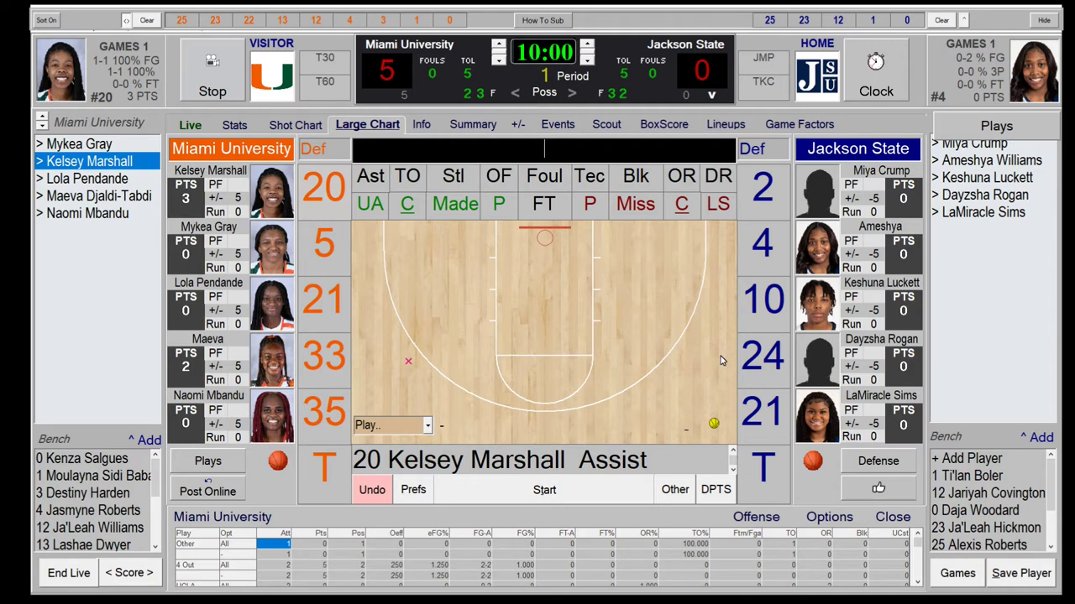
Close the scouting report below the chart and review Miami University's Player Combinations plus/minus report
click(894, 517)
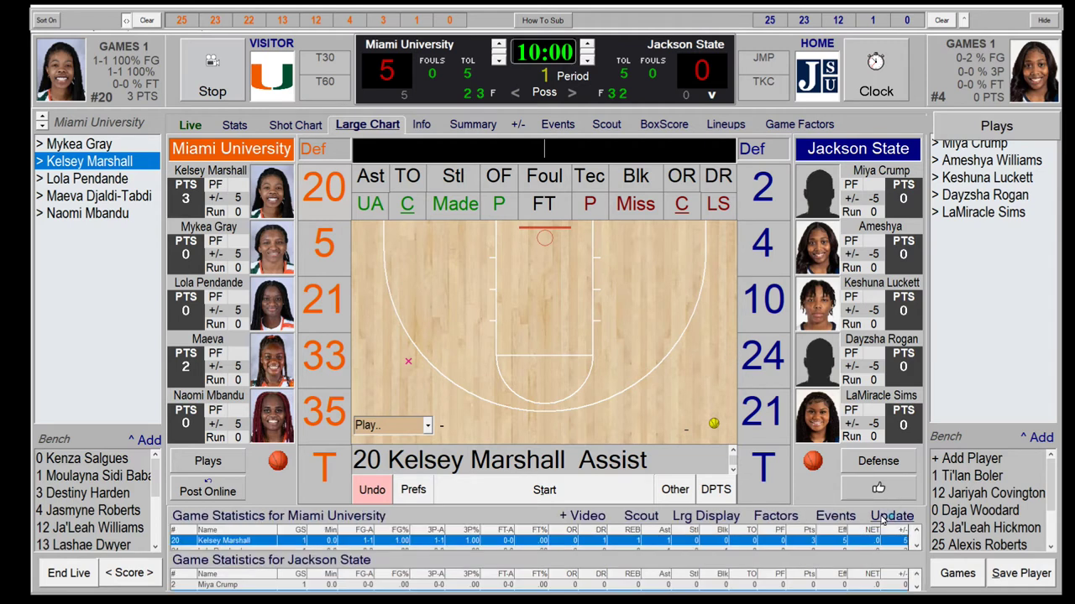
click(515, 125)
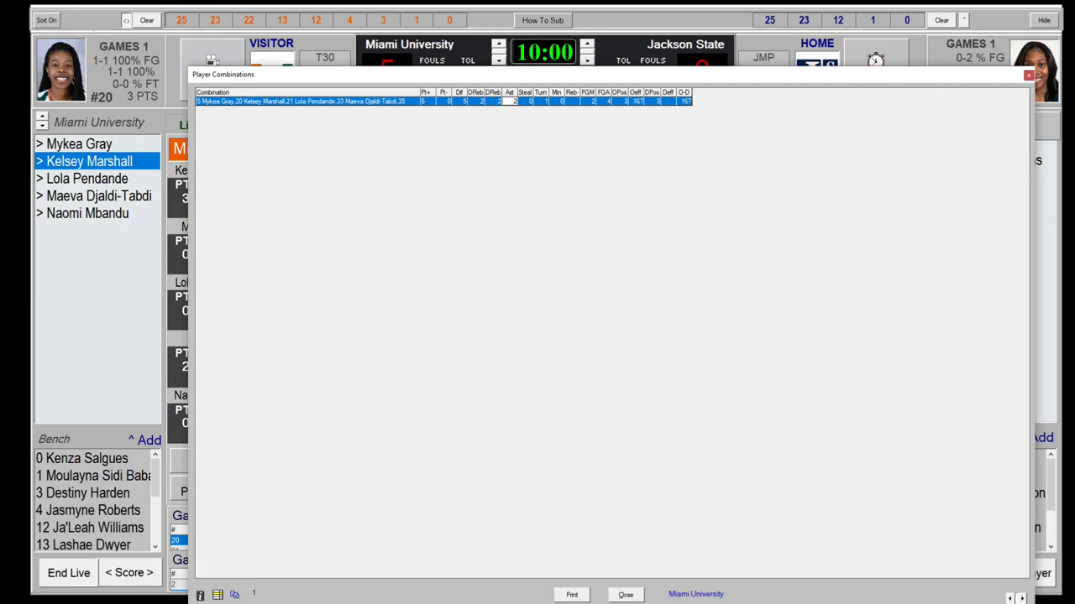
click(626, 595)
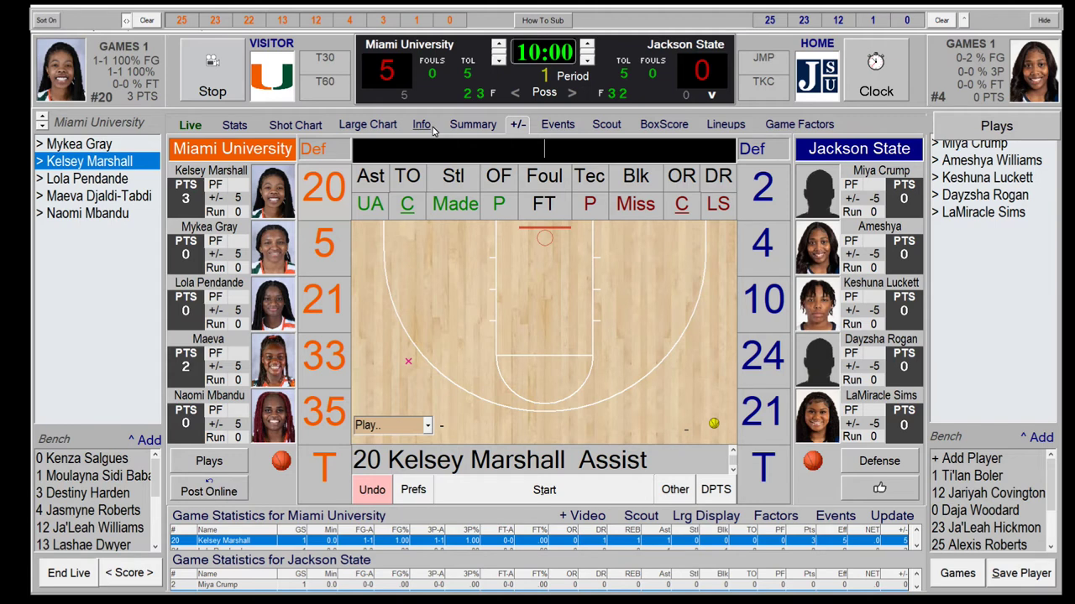
Set Jackson State's defense to 3-2 and Miami University's play to Jumper
click(778, 152)
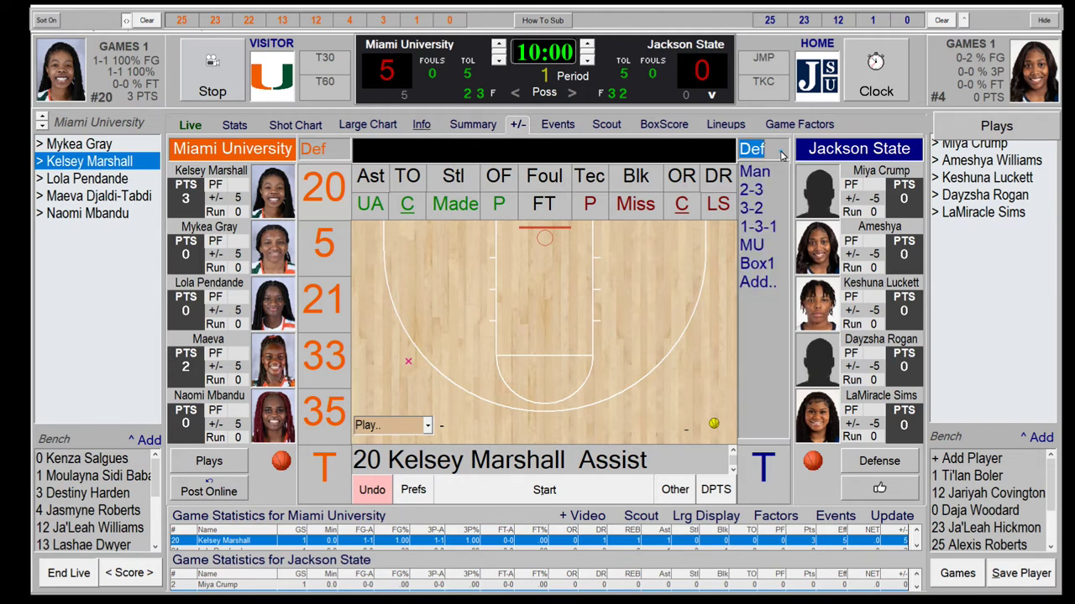
click(753, 208)
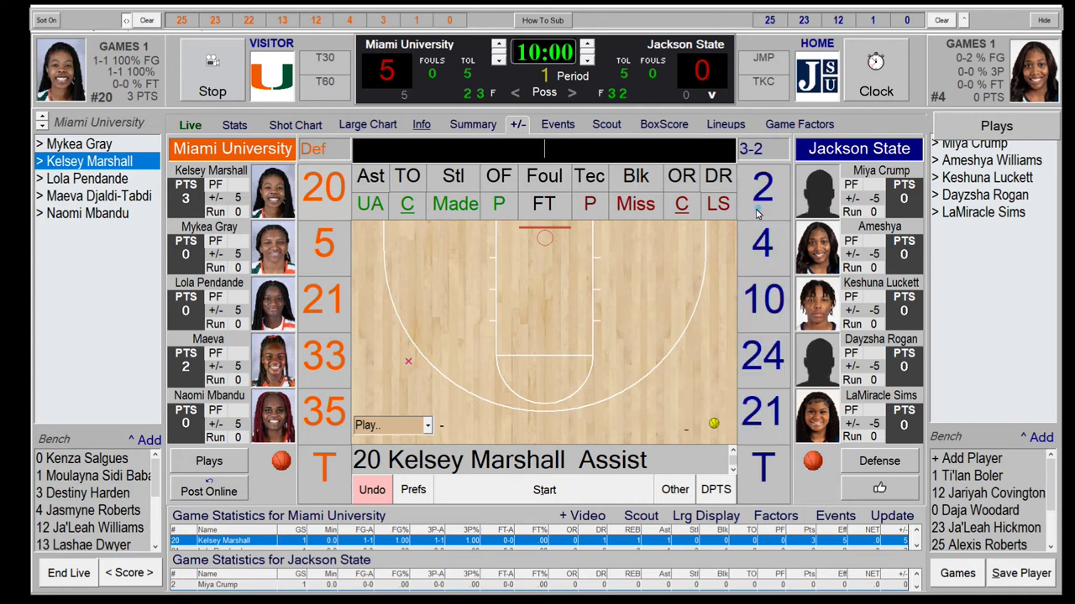
click(428, 425)
scroll(391, 507, down, 3)
scroll(395, 504, up, 2)
scroll(395, 502, up, 1)
click(389, 504)
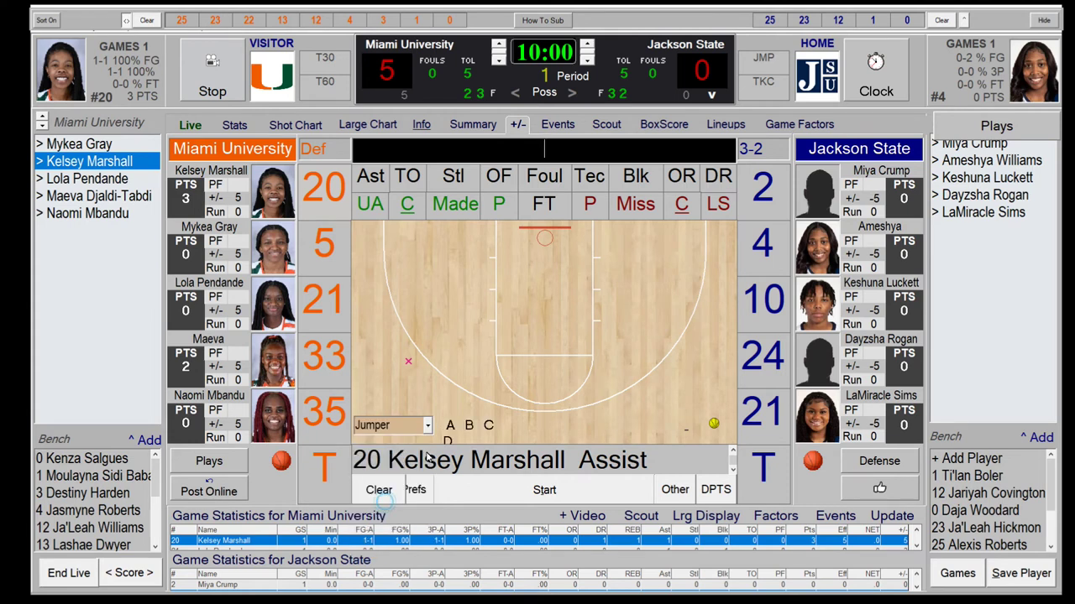
Record a made 3-point shot by Miami's number 5 from the corner, assisted by number 21
click(332, 256)
click(461, 210)
click(379, 239)
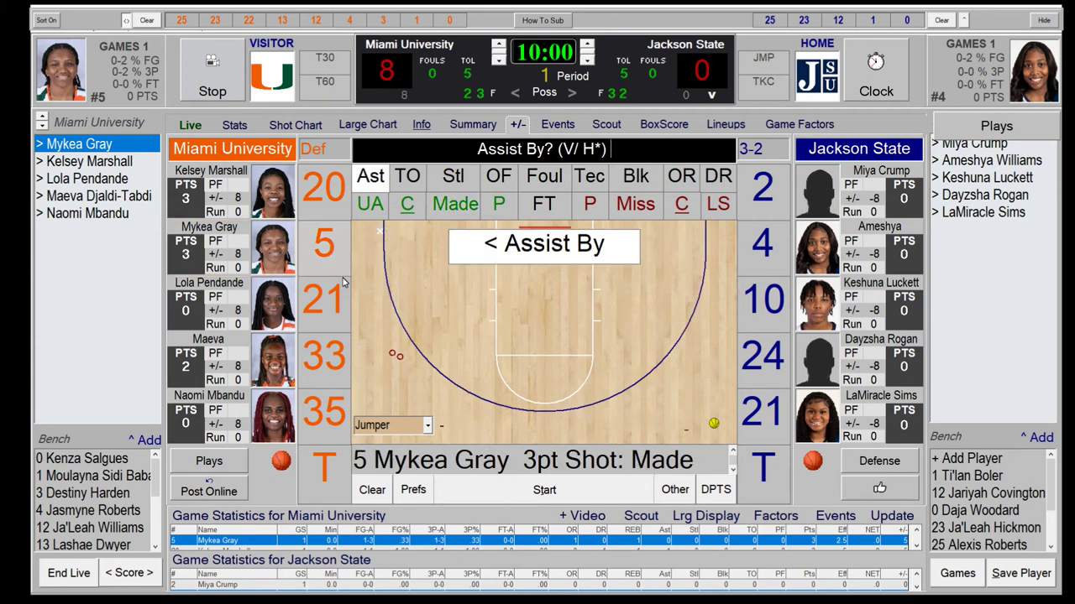
click(332, 318)
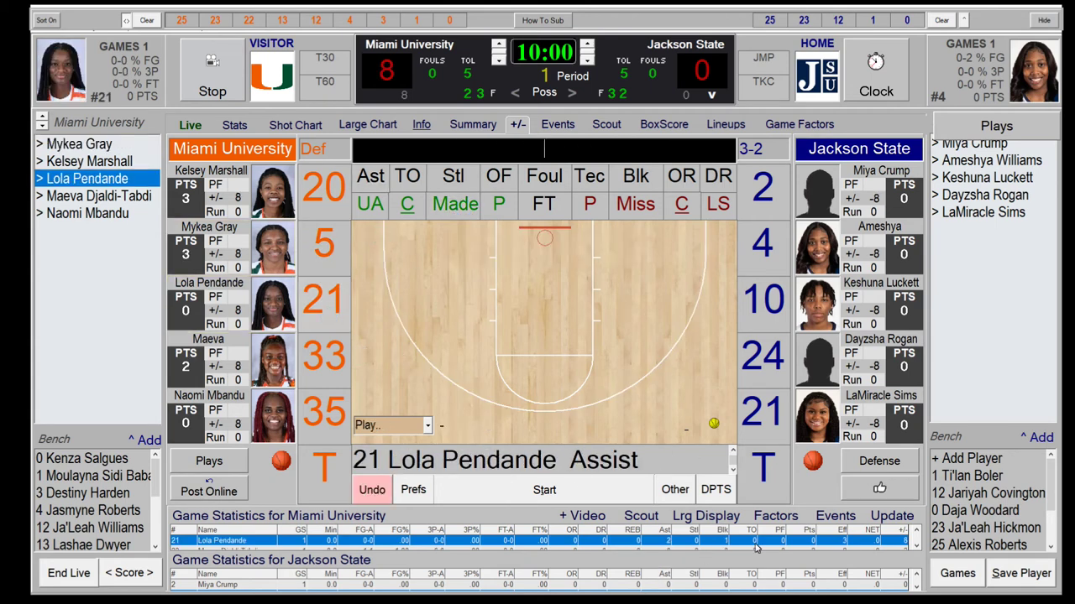
Check the defense logged in the game events and review Jackson State's Defense scouting report
click(835, 517)
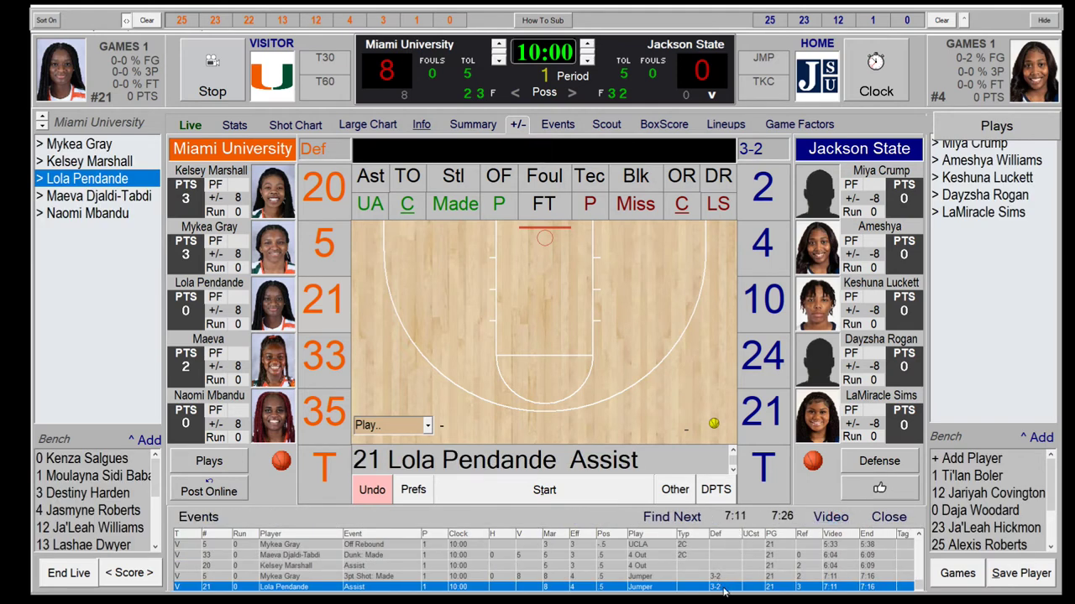
click(607, 130)
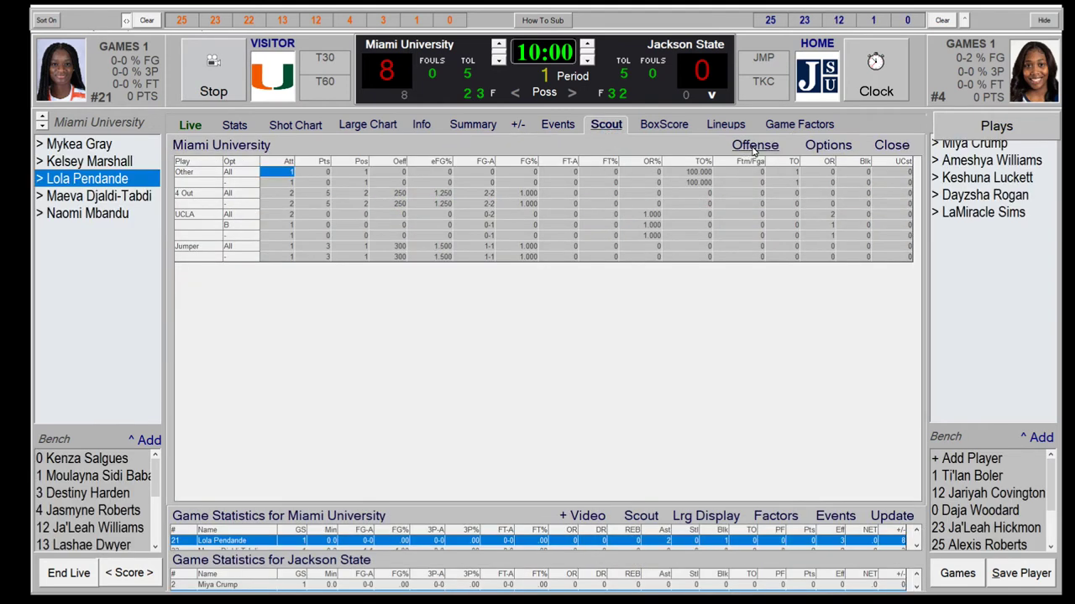
click(754, 146)
click(256, 146)
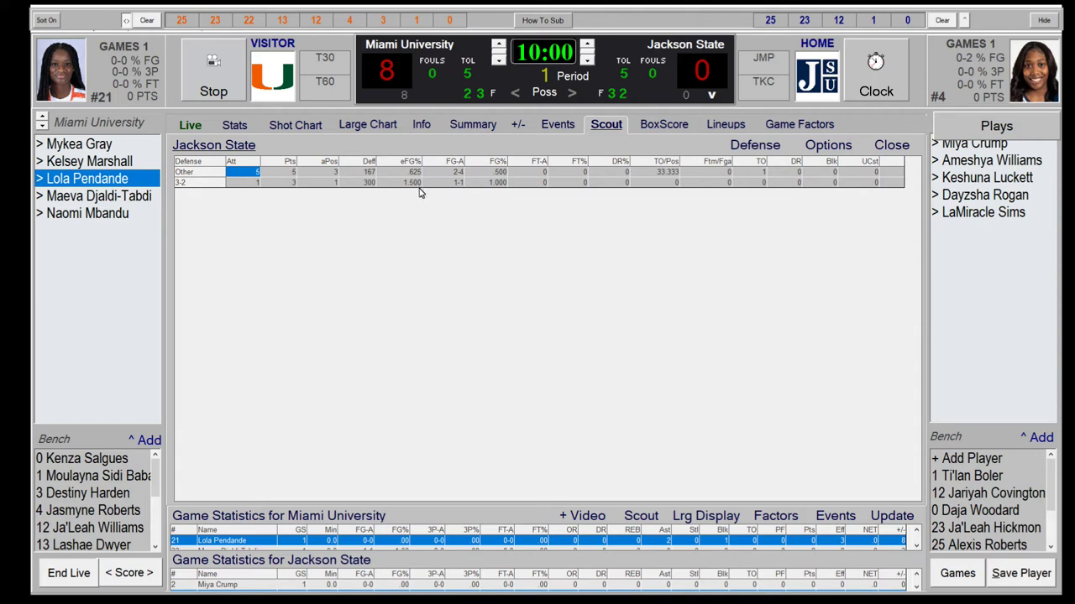
click(888, 146)
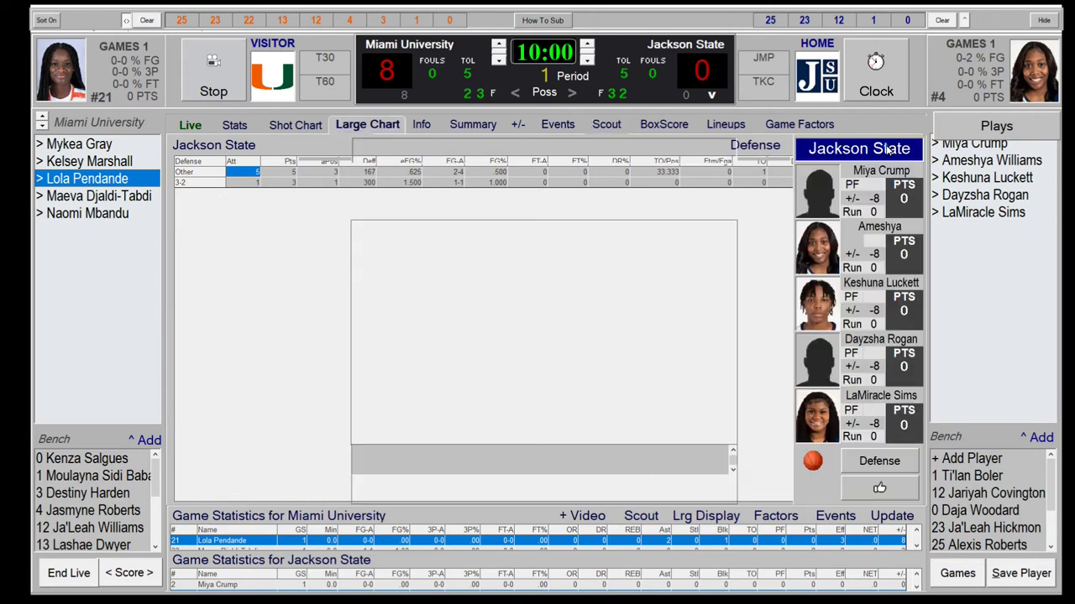
Review the editable list of defenses for Jackson State and close it without changes
click(767, 151)
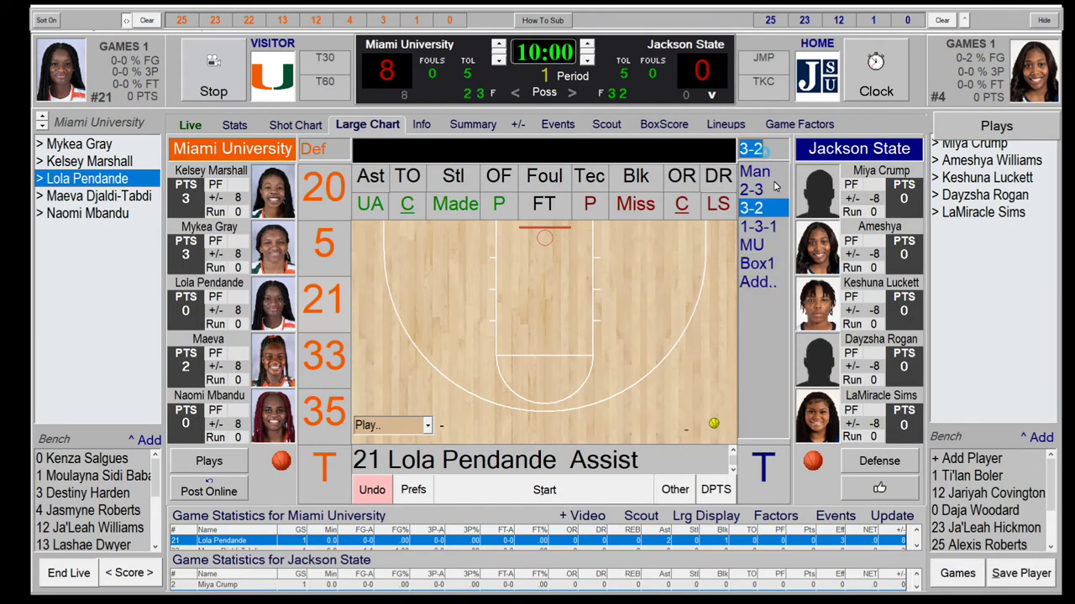
click(758, 284)
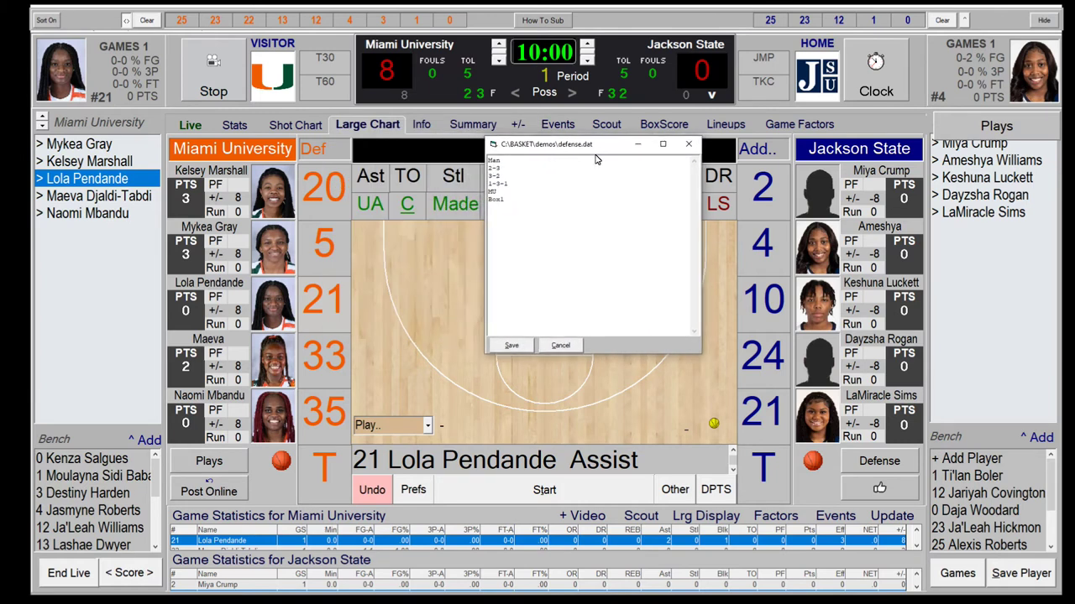
click(560, 346)
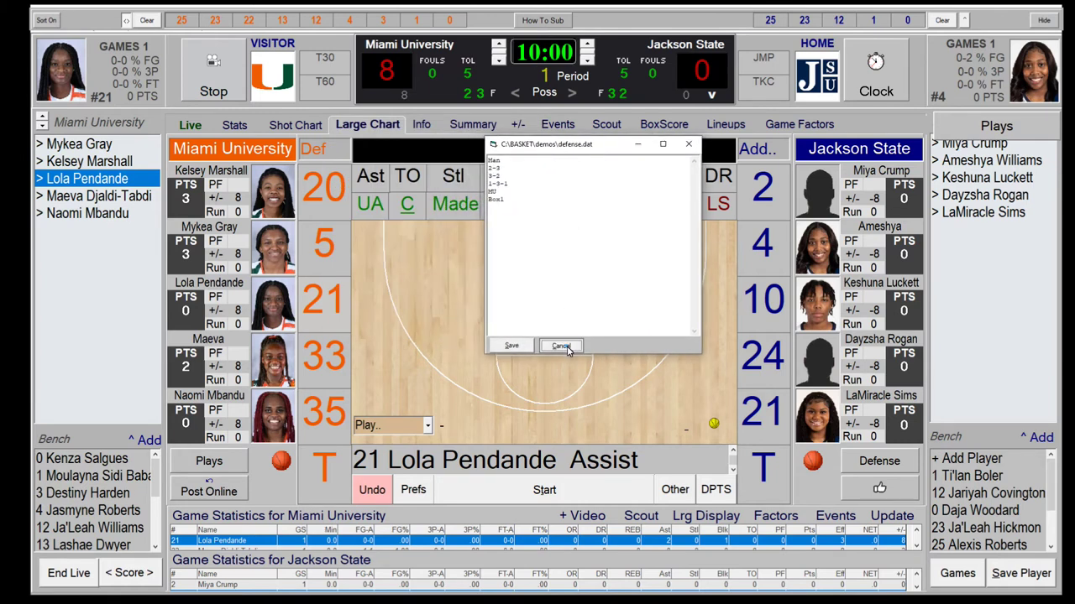
click(770, 162)
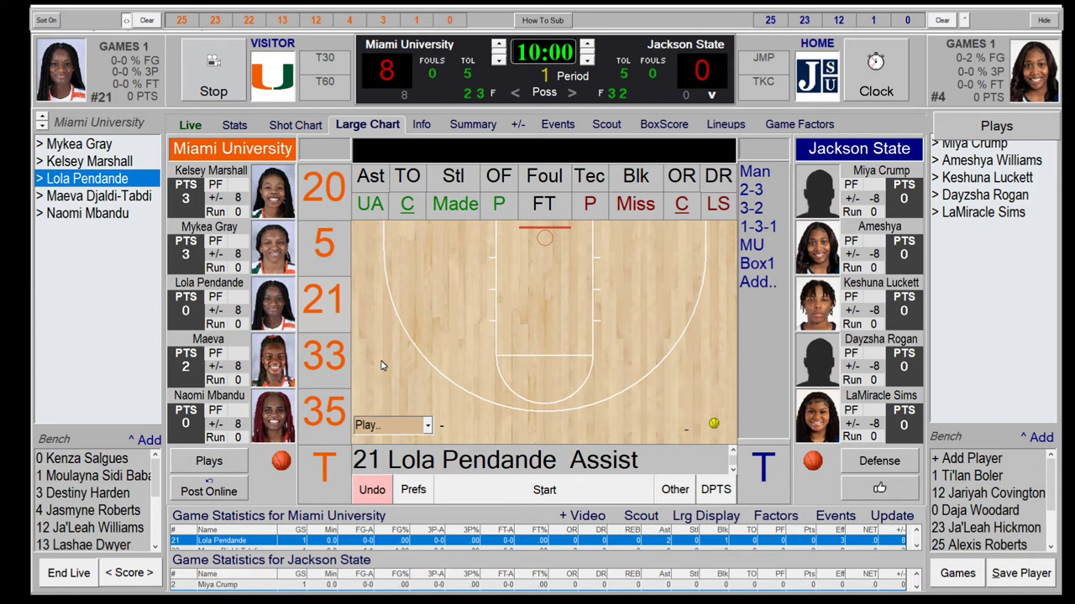
End live scoring and open Miami University's TurboScout report from the team form
click(69, 573)
click(492, 331)
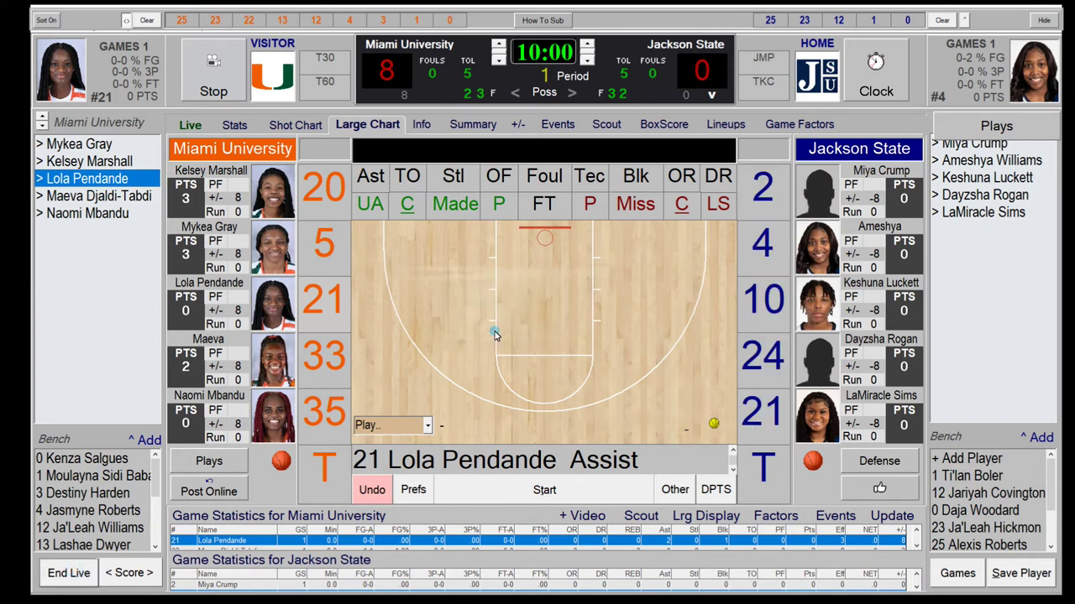
click(541, 340)
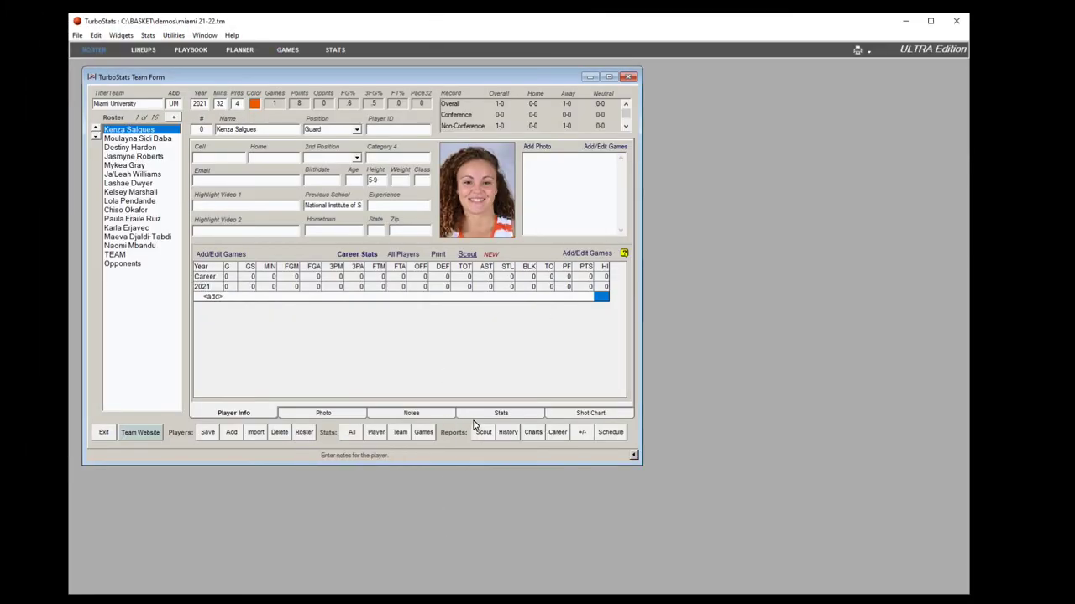
click(485, 433)
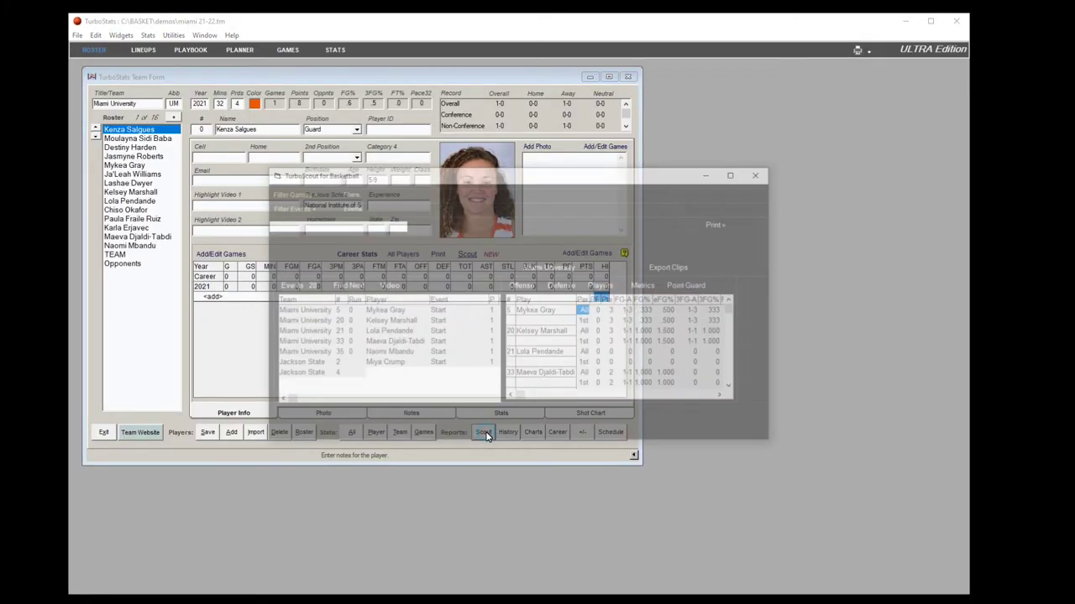
drag(509, 178, 499, 244)
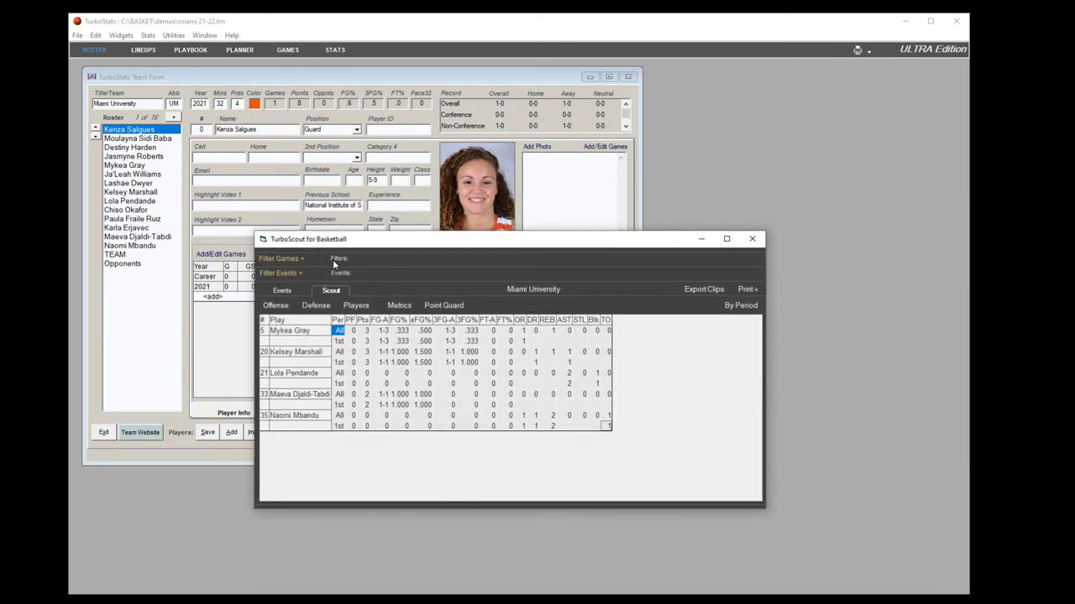
Show the game and event filters in TurboScout and enlarge the window to fit the full player report
click(301, 262)
drag(391, 249, 401, 137)
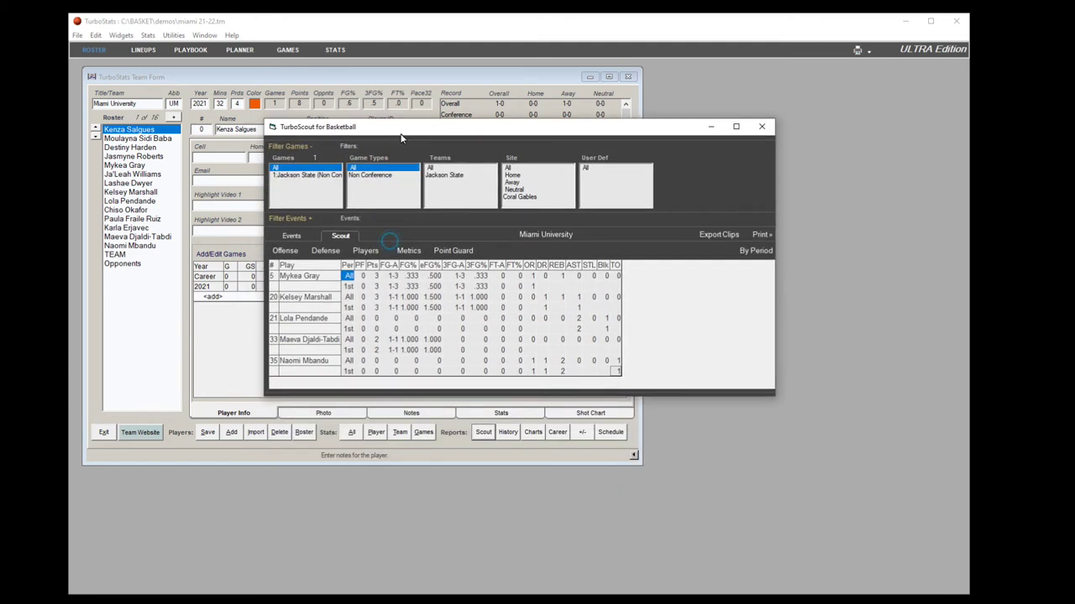
click(309, 218)
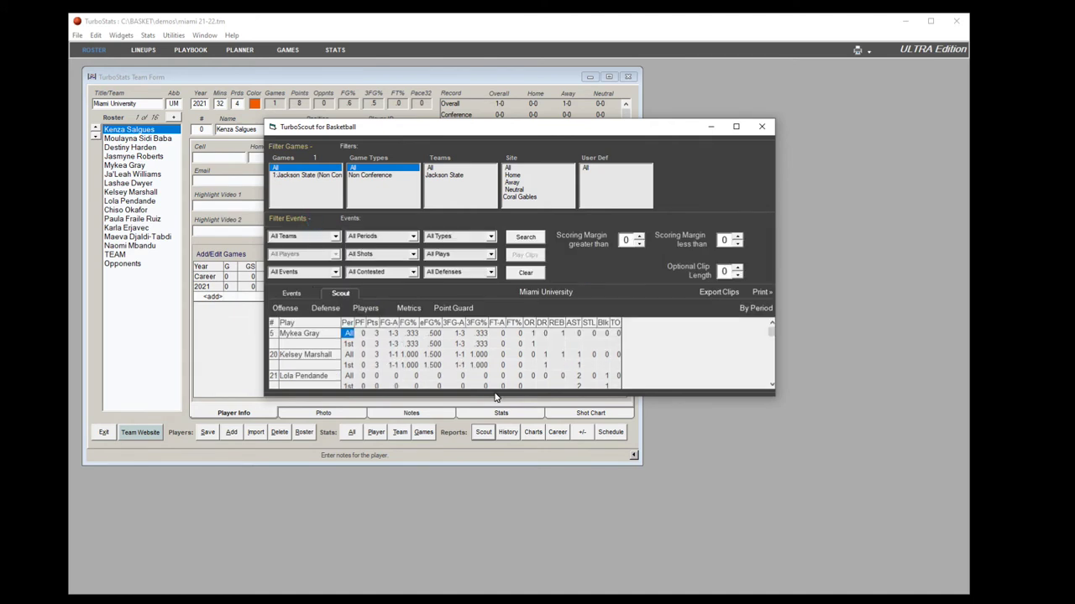
drag(495, 397, 504, 543)
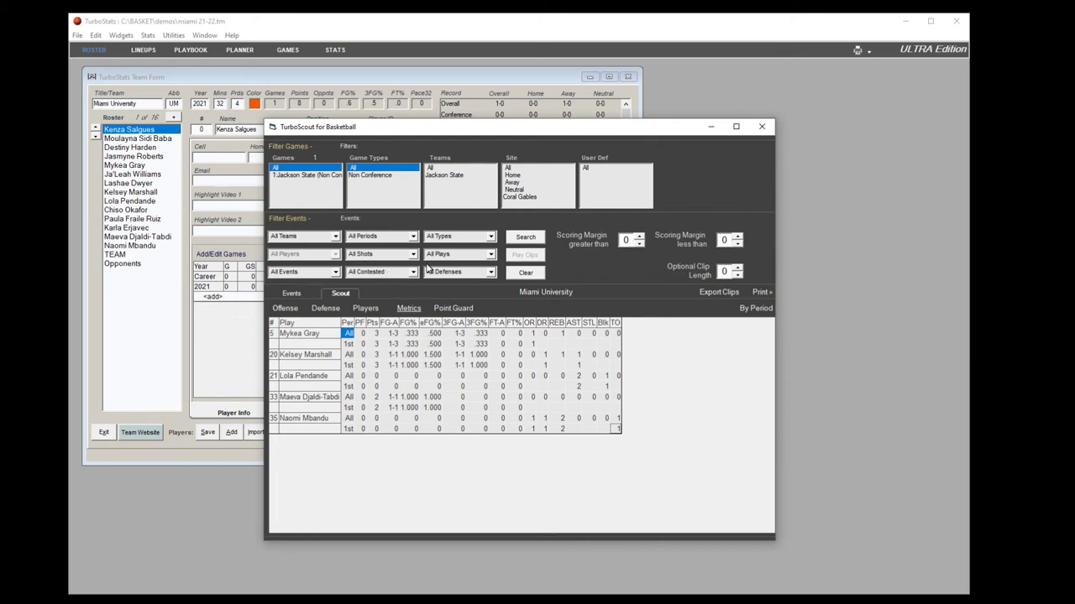
Filter the scouting data by the UCLA play and review its player statistics and matching events
click(490, 255)
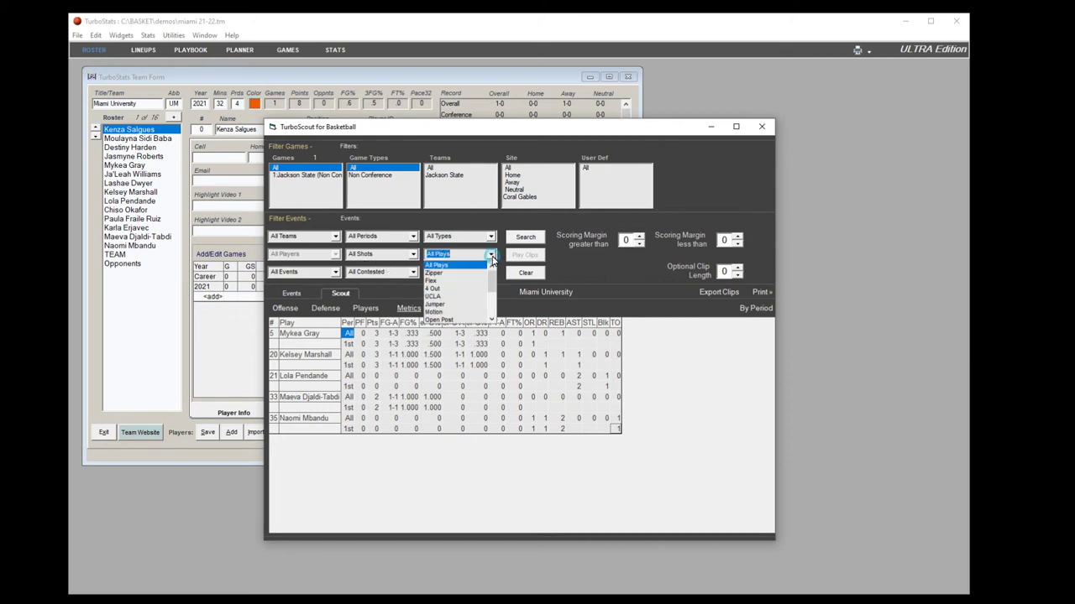
click(449, 295)
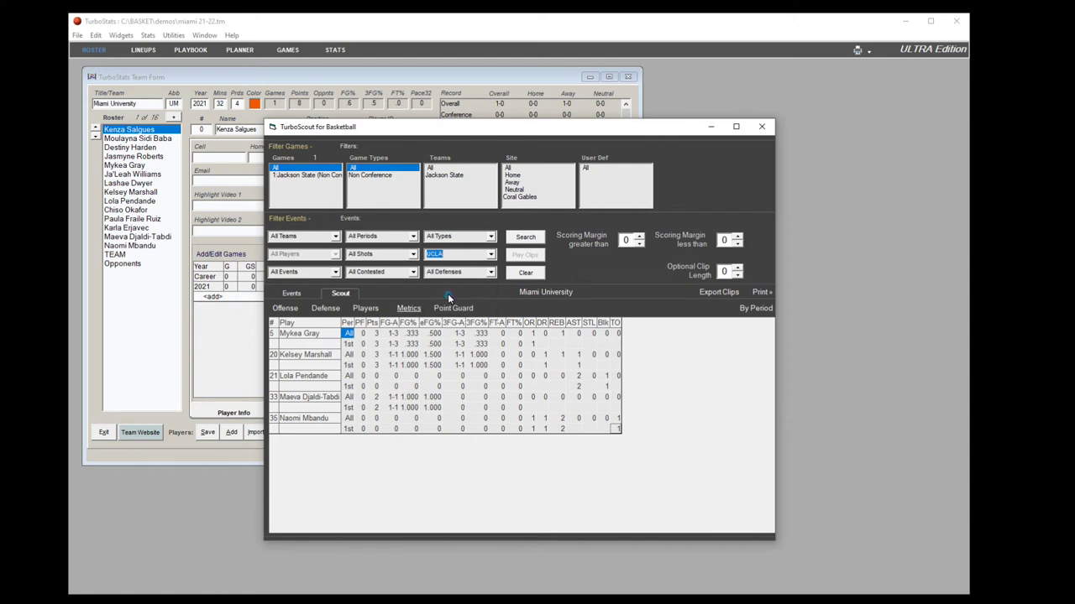
click(525, 238)
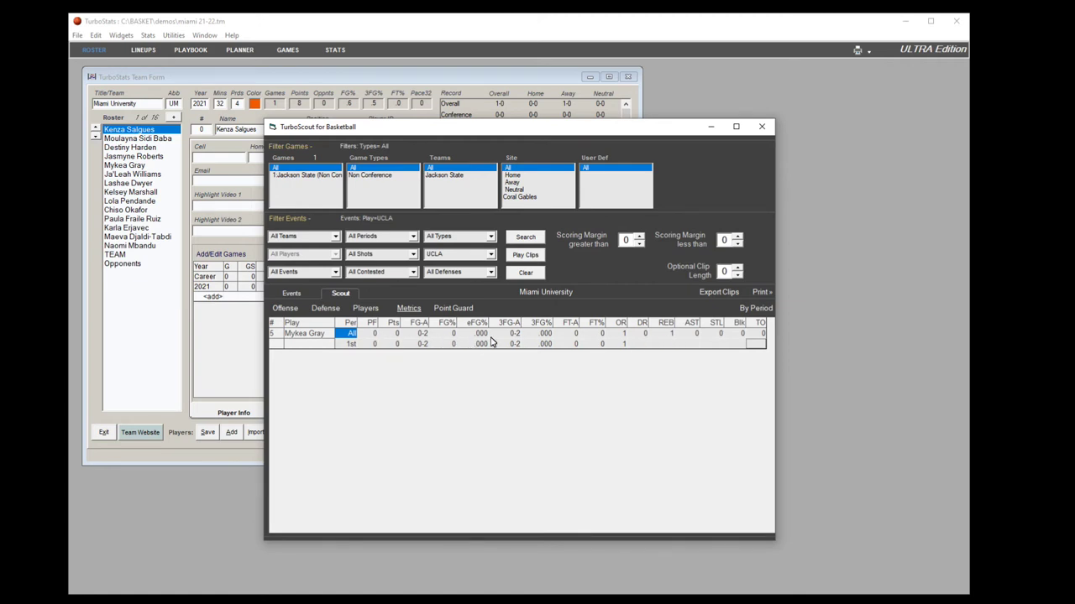
click(294, 296)
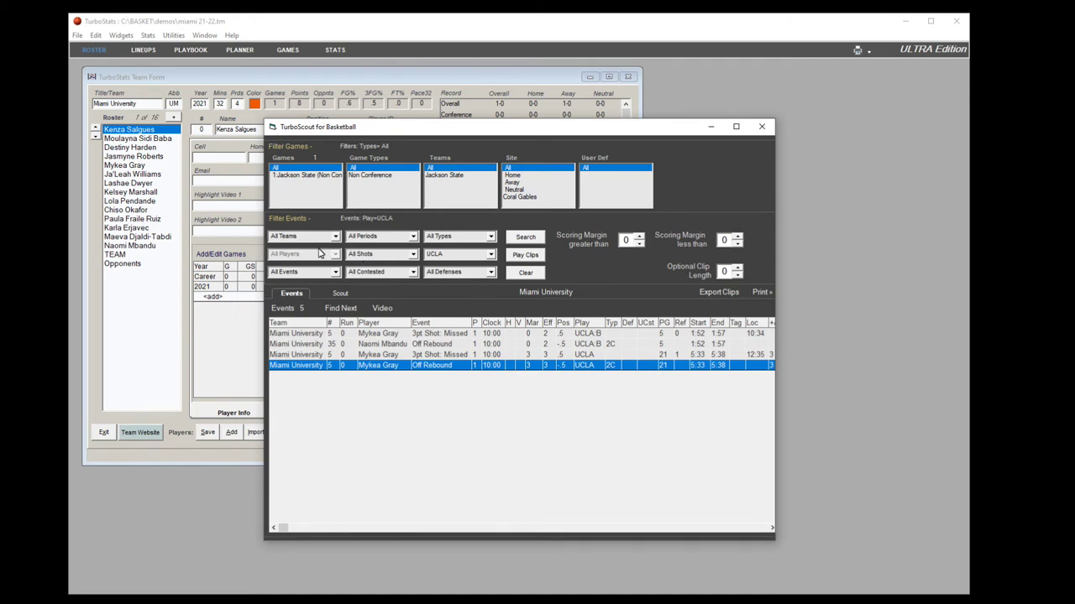
click(340, 293)
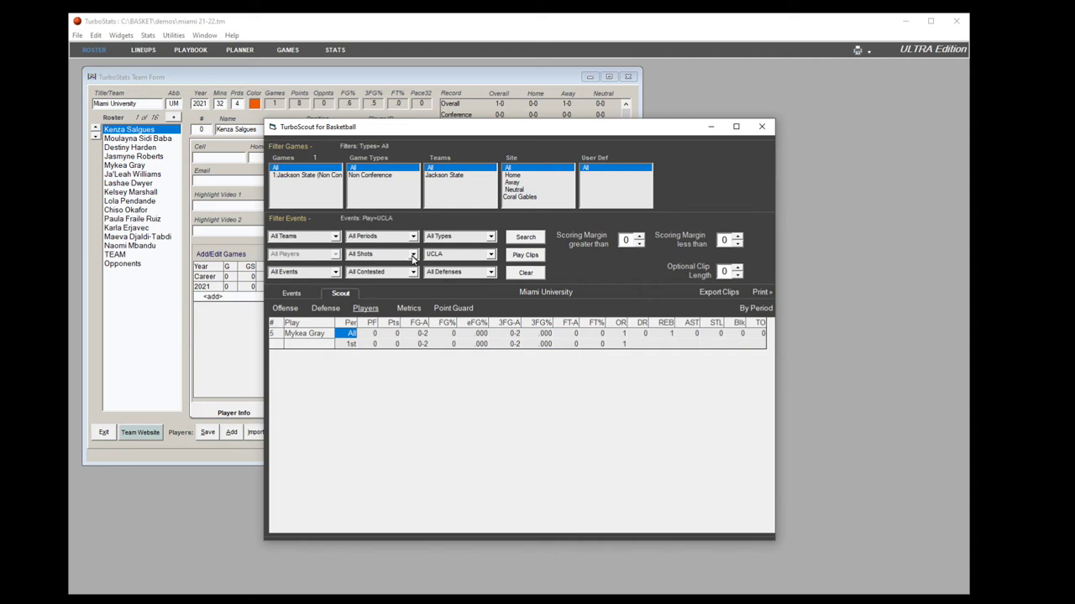
Examine the choices available in the event, period and shot filters
click(334, 272)
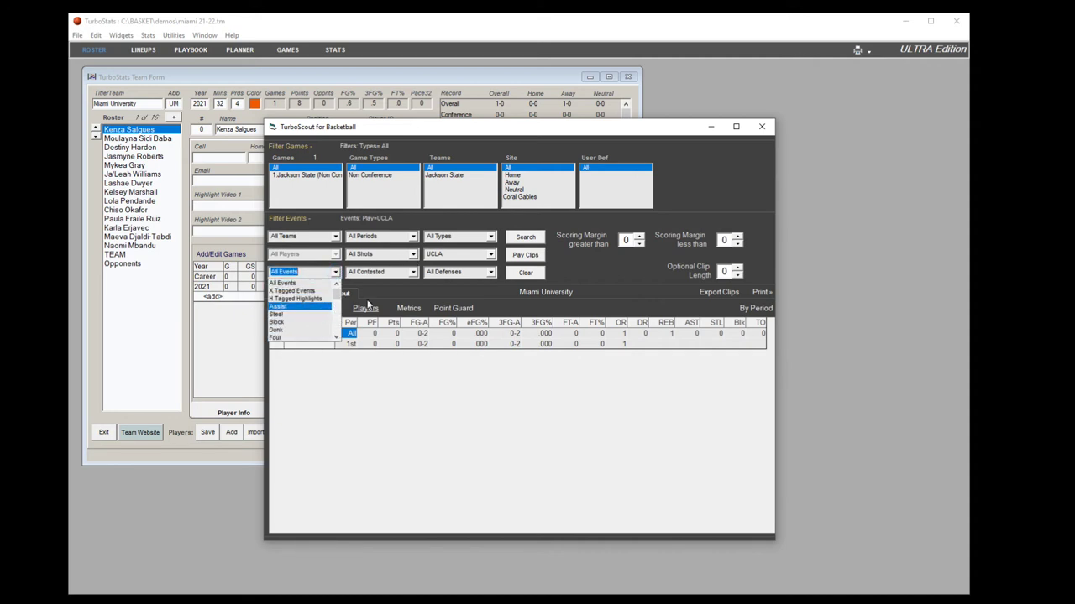
click(413, 242)
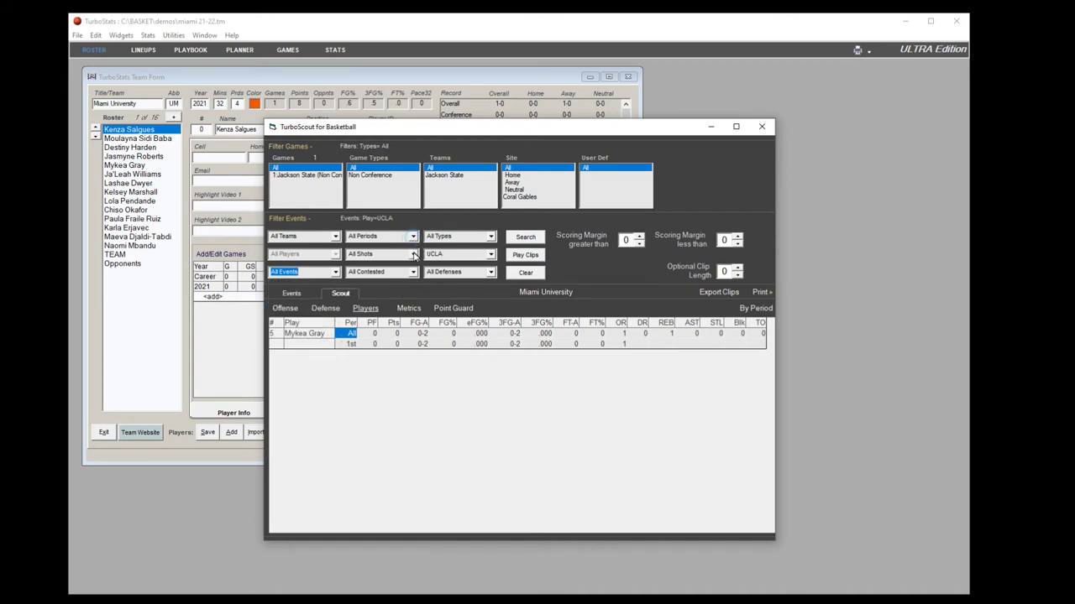
click(414, 237)
click(417, 229)
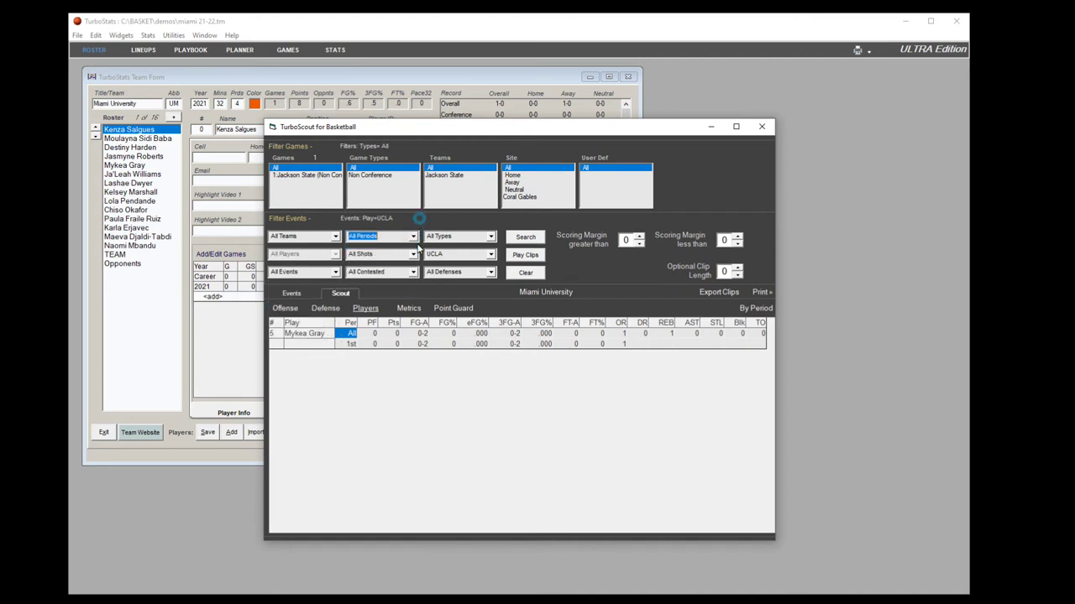
click(413, 255)
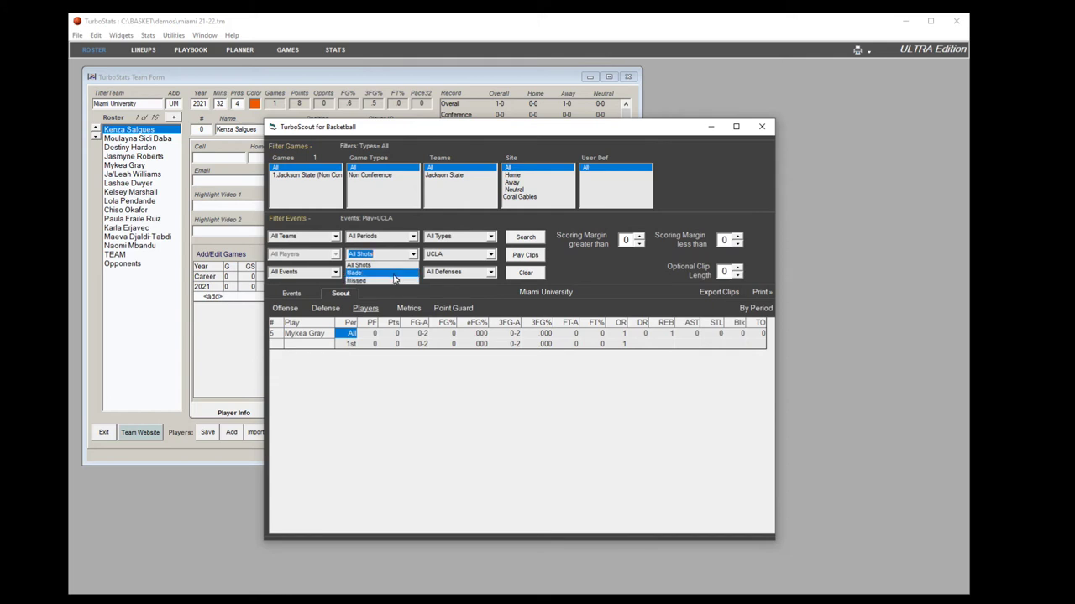
click(424, 223)
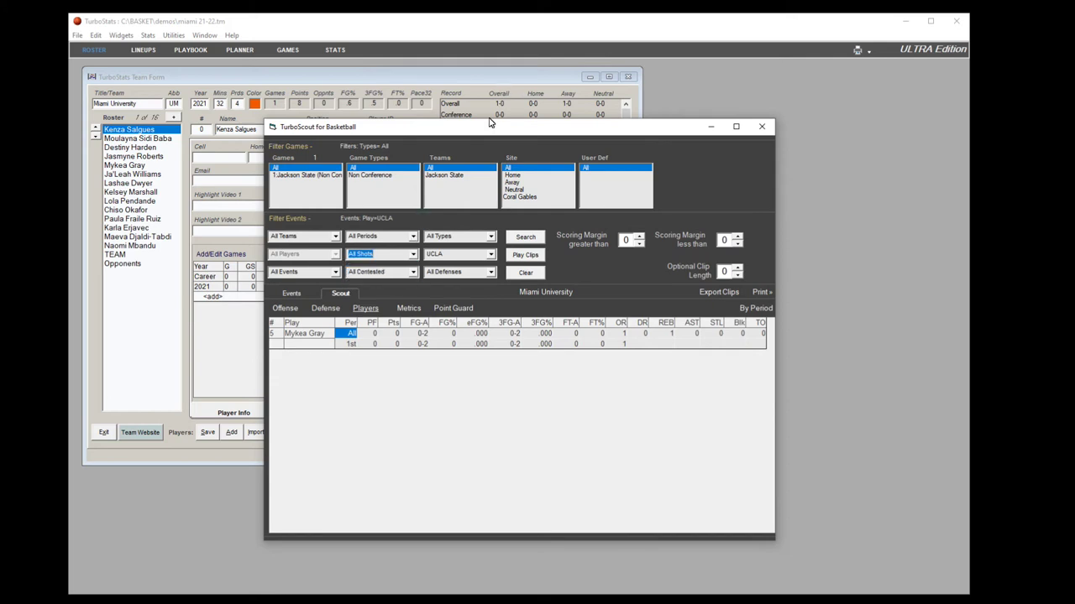
Move the scouting window aside and reopen the Jackson State game in live scoring from the team's games
drag(467, 131, 573, 170)
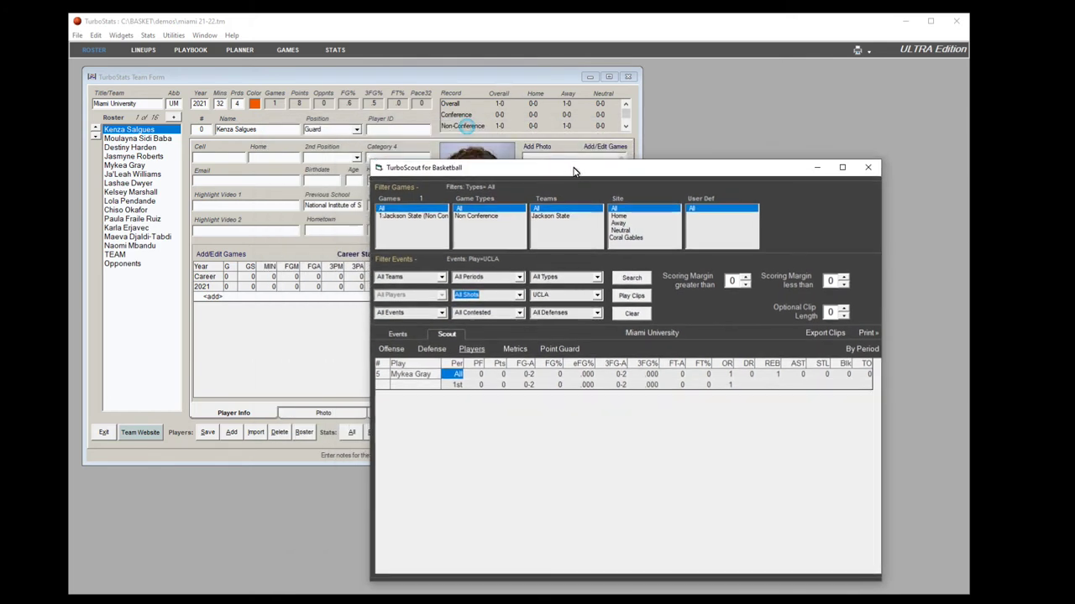
click(383, 78)
click(423, 432)
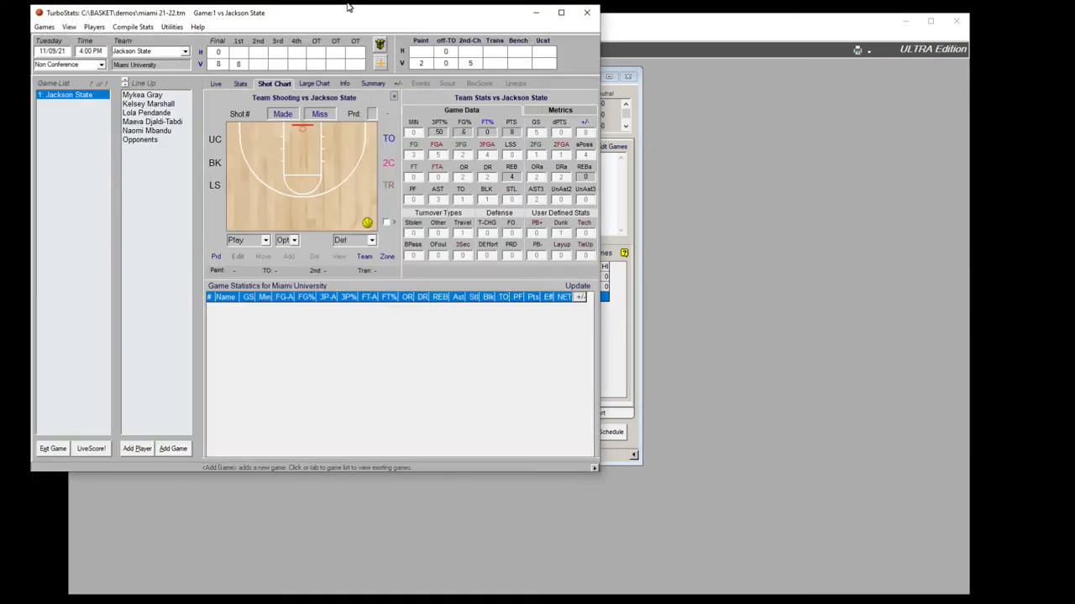
drag(335, 17, 487, 70)
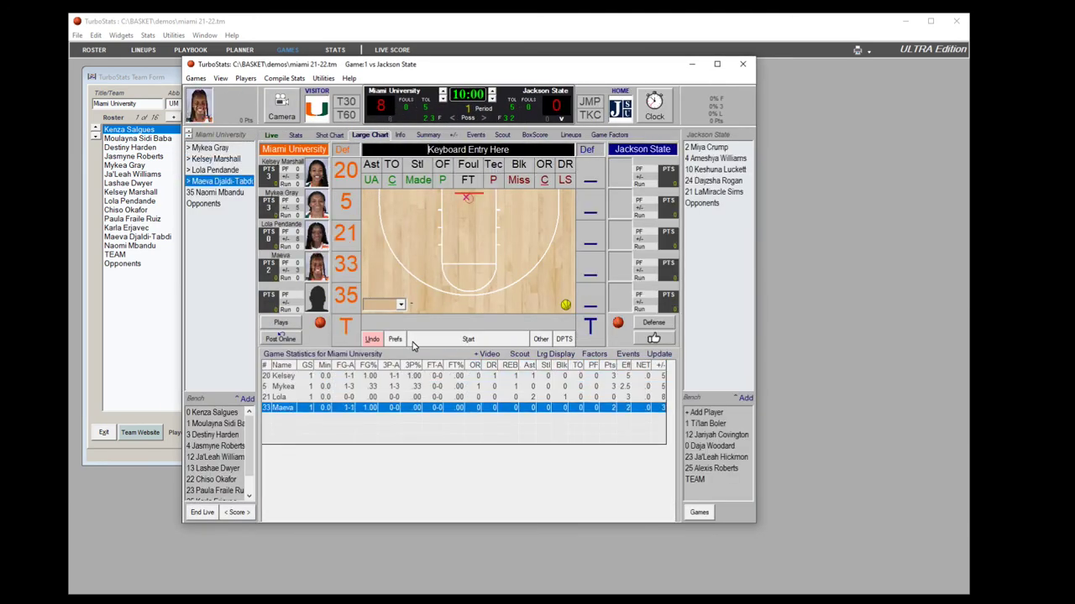
Record a contested made 3-point shot by Miami's number 5 near the corner and assign number 33 as Miami's point guard
click(392, 181)
click(374, 215)
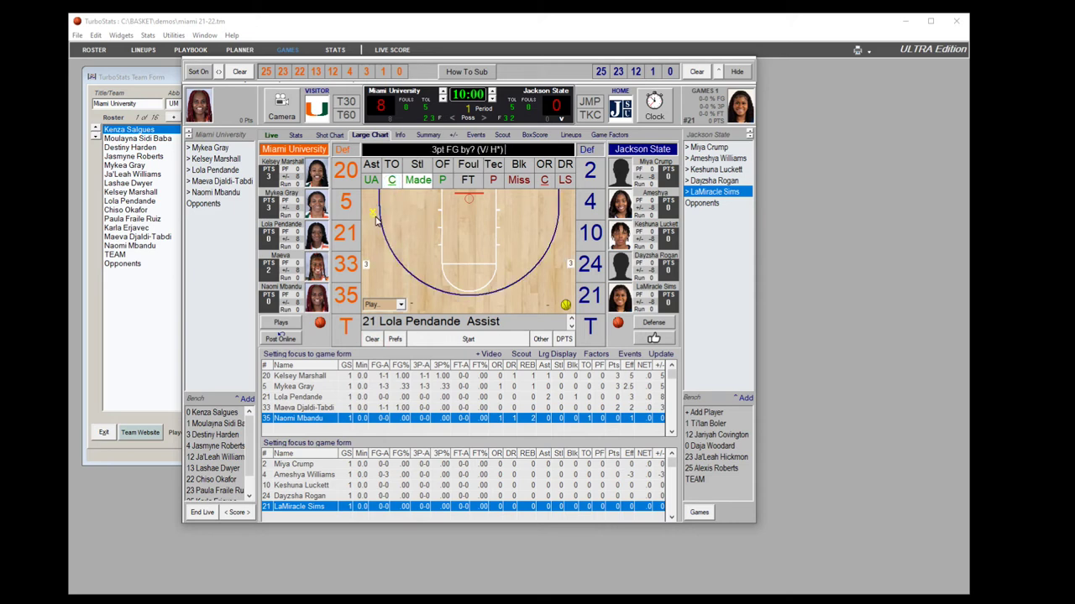
click(345, 206)
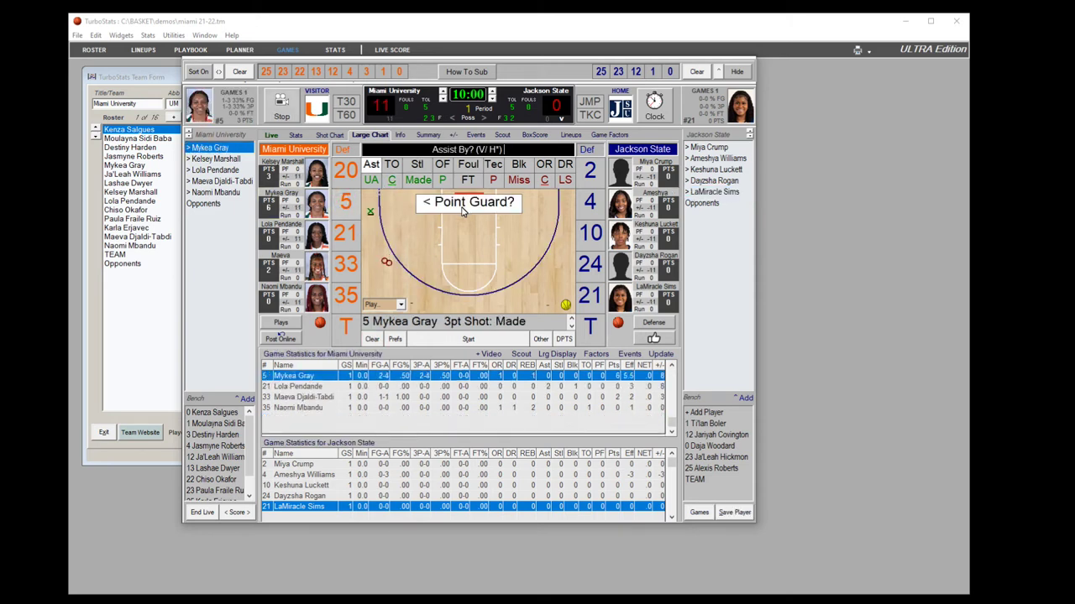
drag(320, 322, 351, 268)
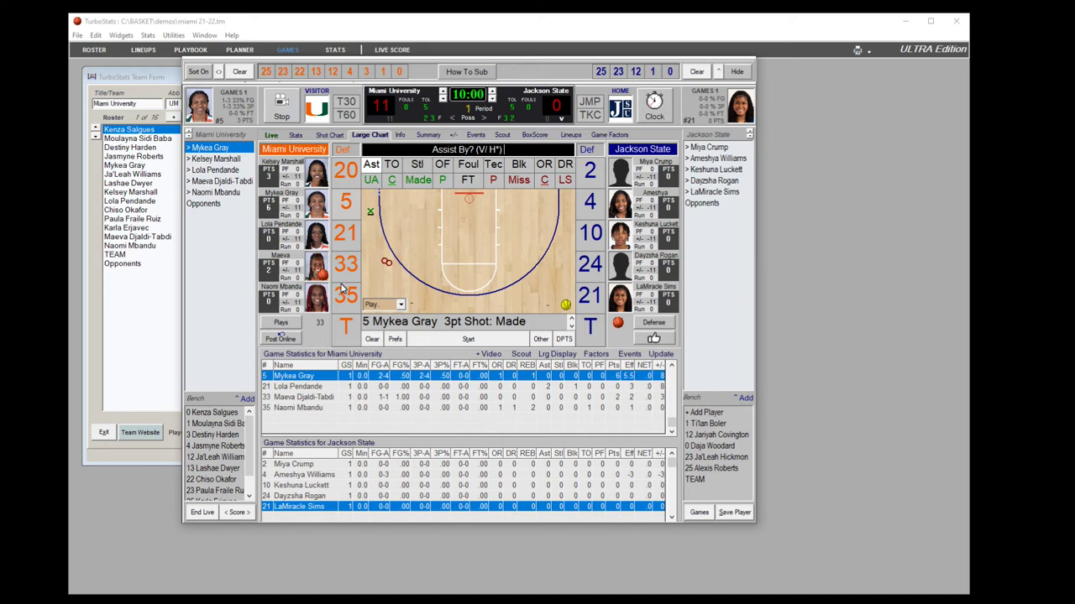
Assign number 4 as Jackson State's point guard and display each team's shots on the court chart
click(566, 308)
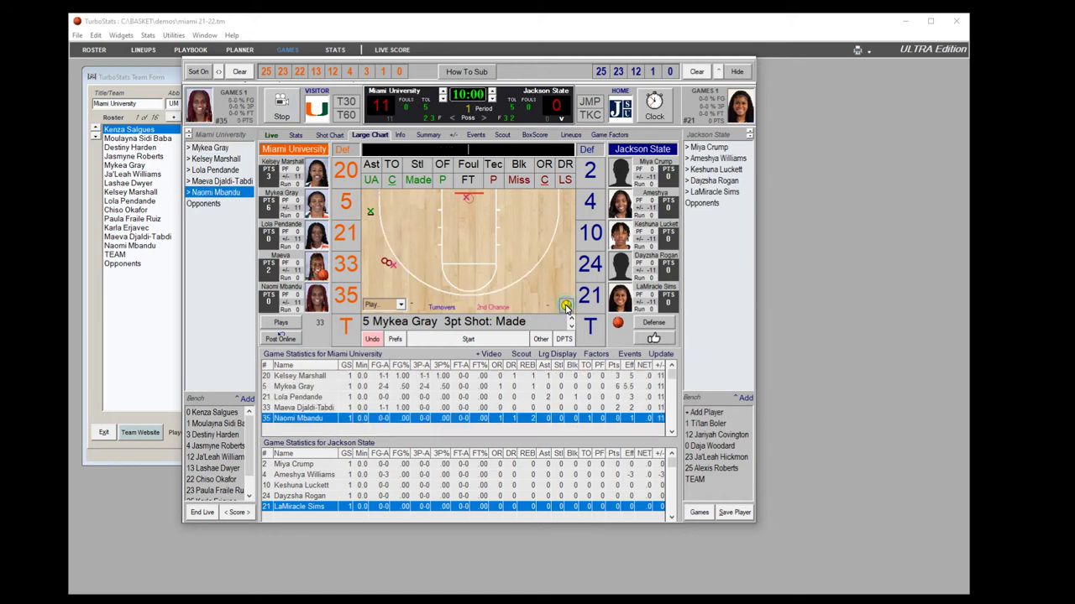
click(598, 239)
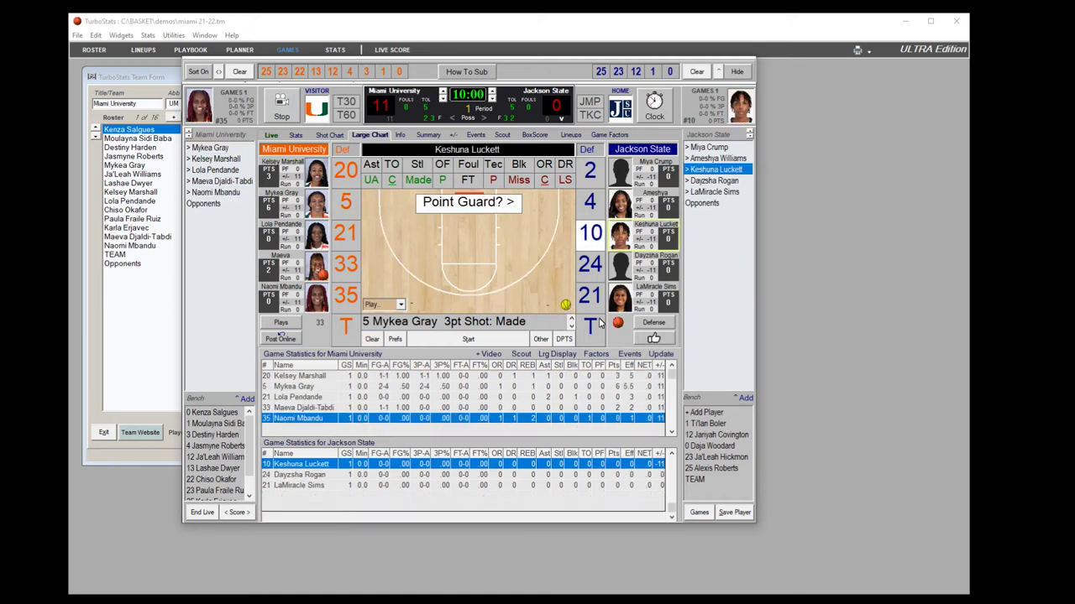
click(618, 324)
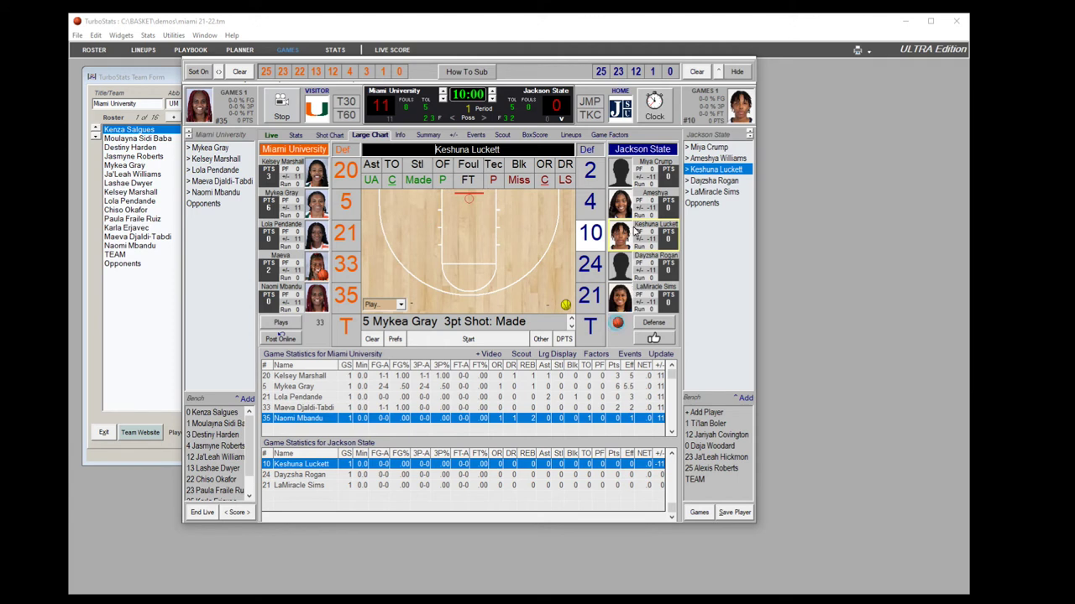
click(565, 306)
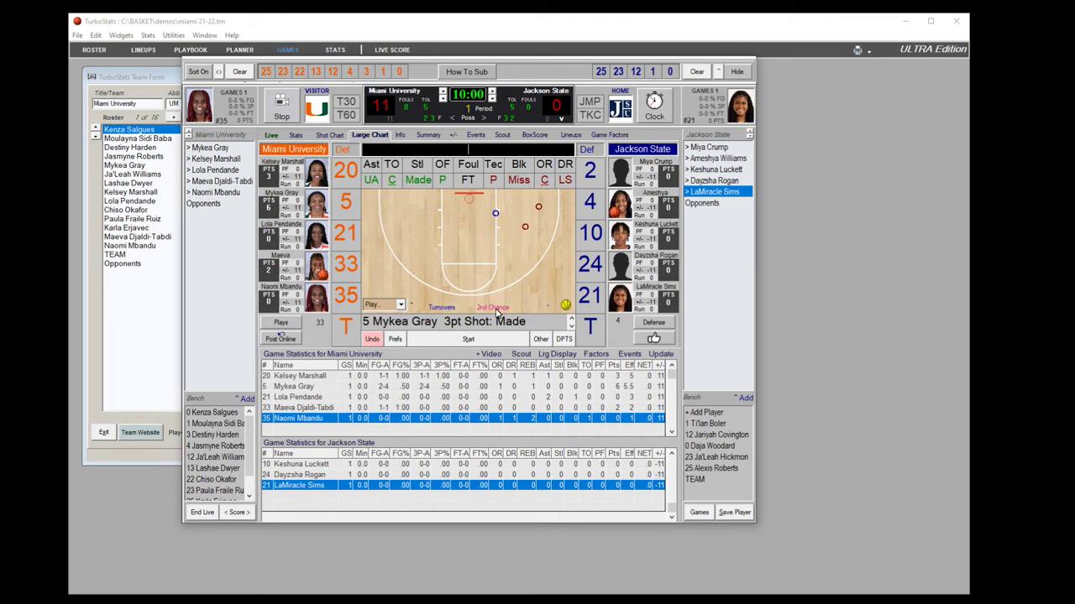
Display Miami University's shots on the court and open the printable game shot charts from the online posting options
click(351, 241)
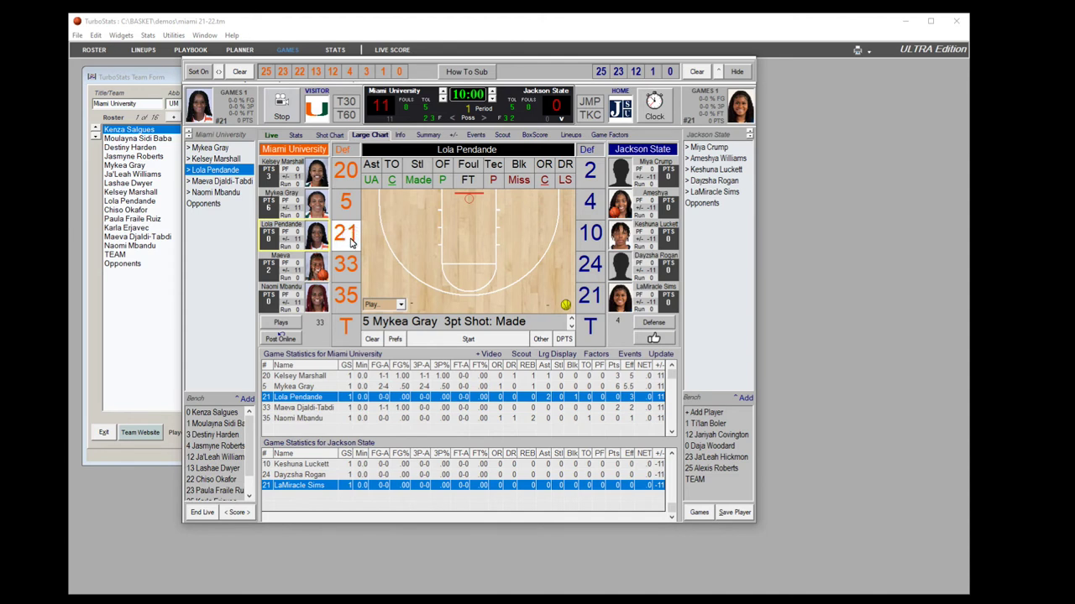
click(567, 307)
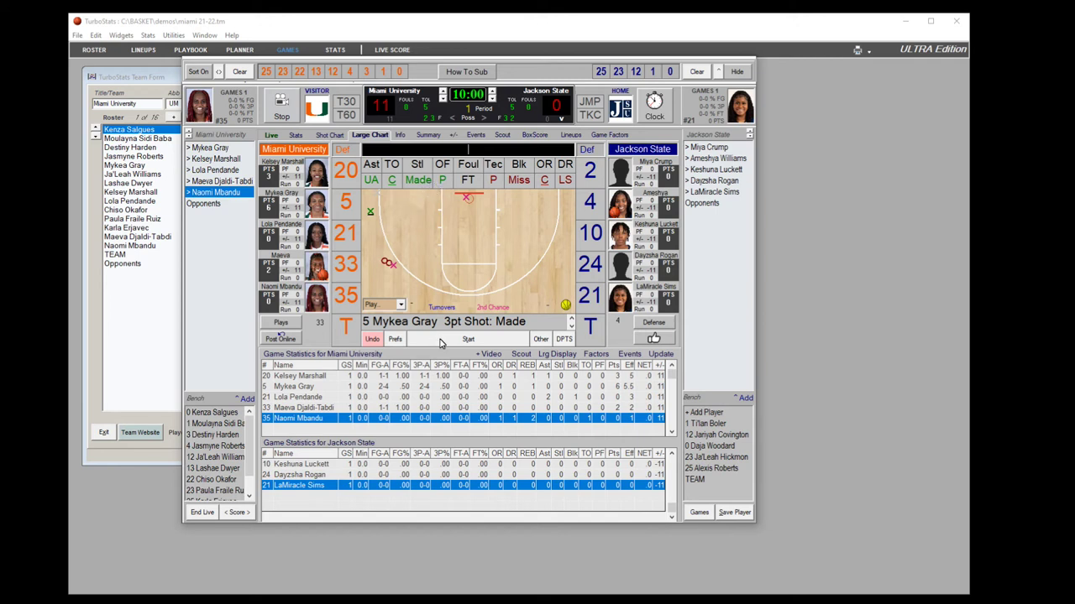
click(282, 338)
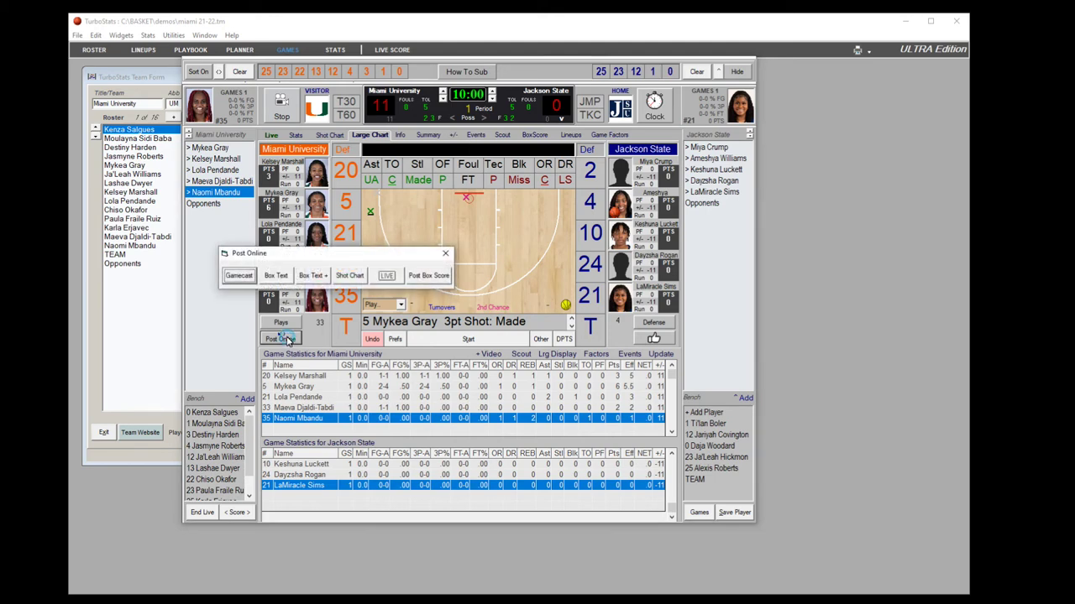
click(351, 276)
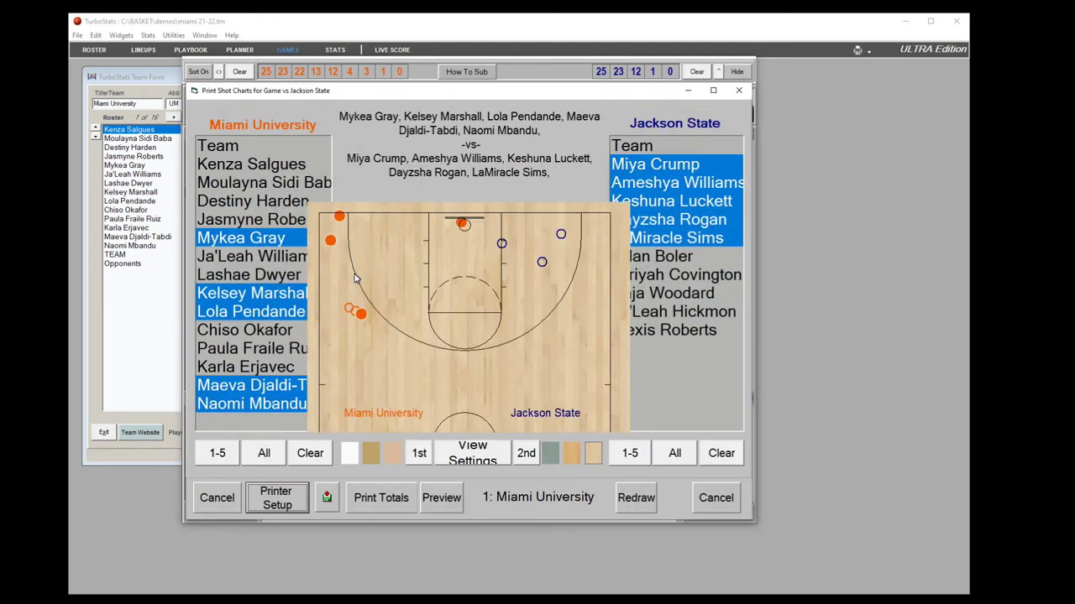
Widen the shot charts window, clear Jackson State's players and limit the chart to first-half shots by Miami's number 5
drag(755, 240, 962, 244)
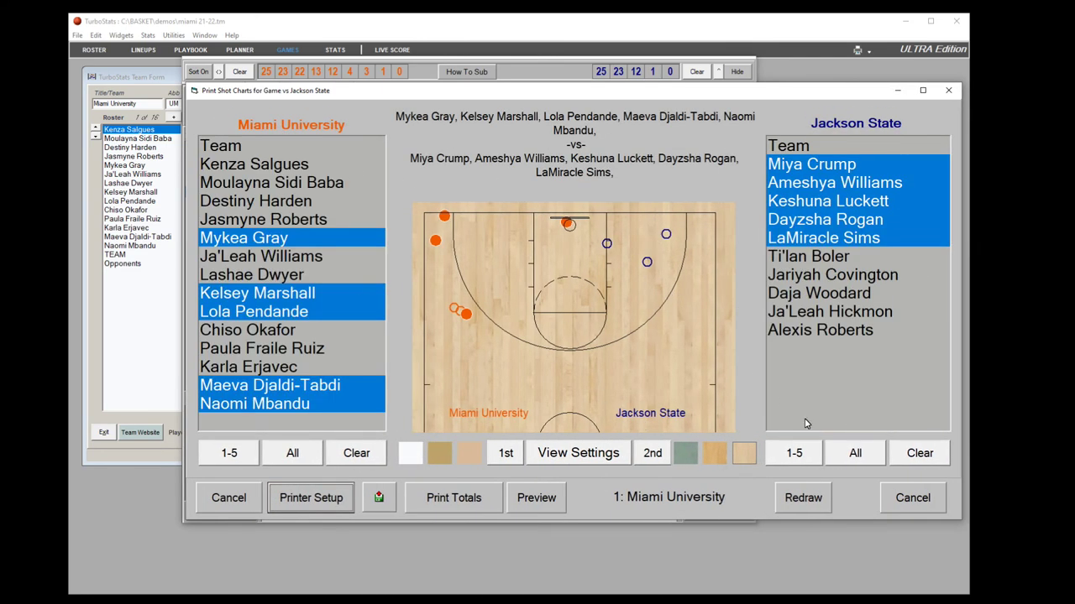
click(905, 455)
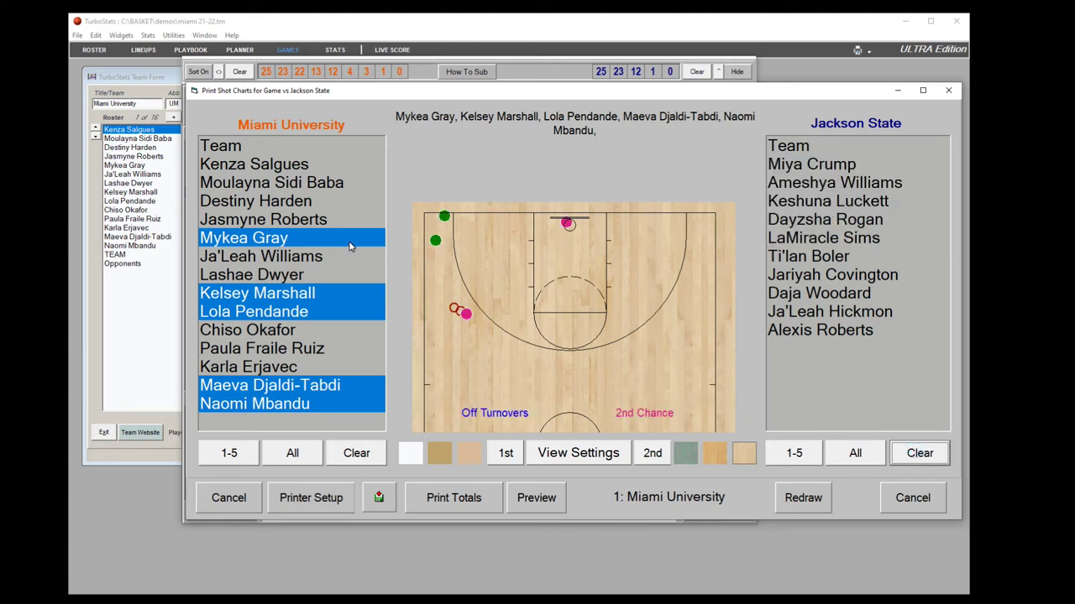
click(506, 453)
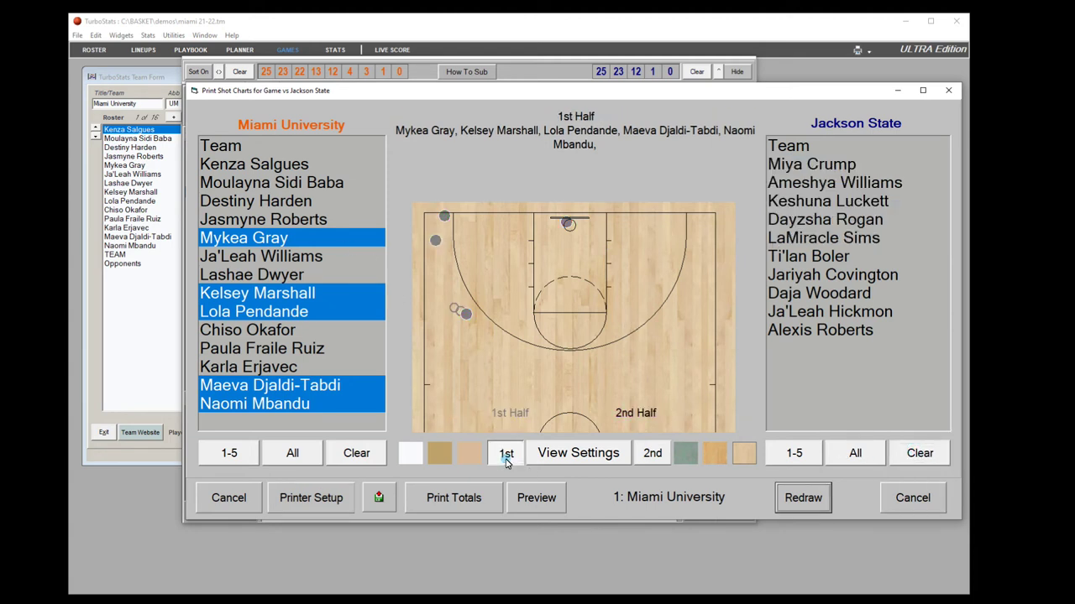
click(654, 456)
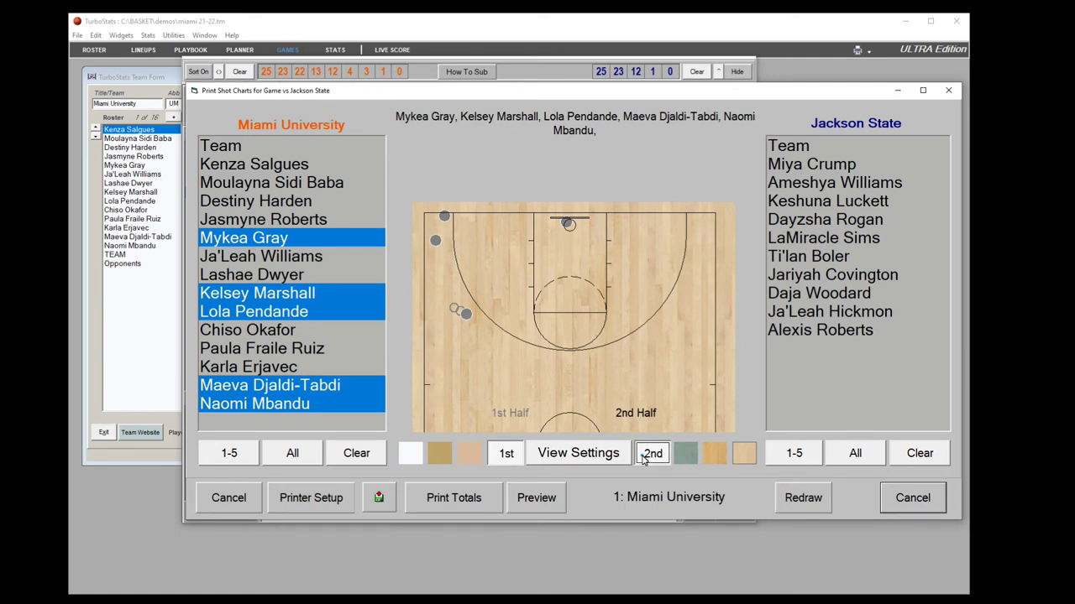
click(653, 453)
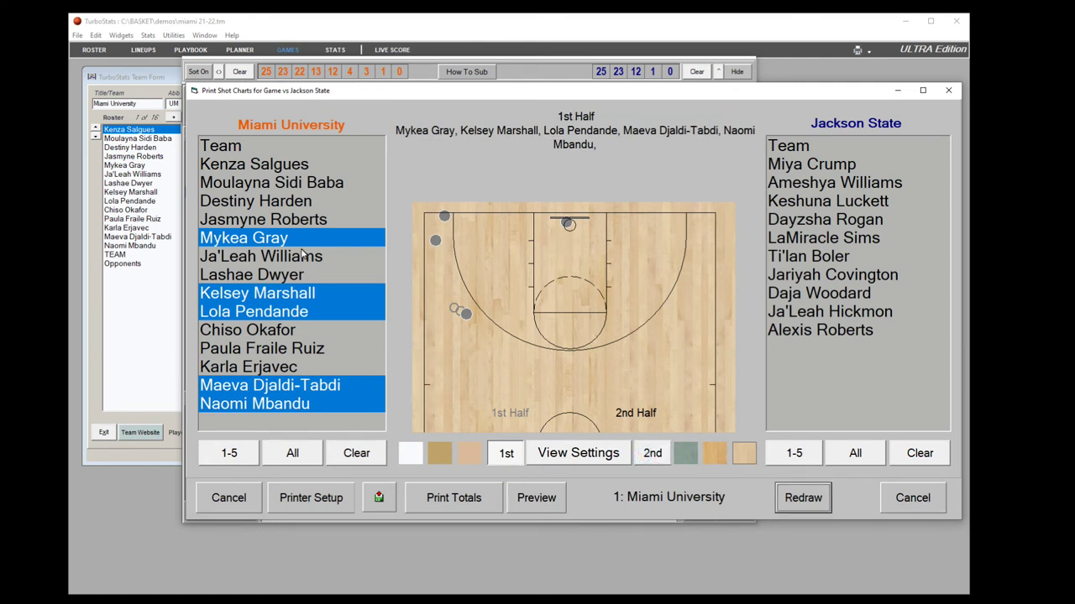
click(353, 451)
click(258, 239)
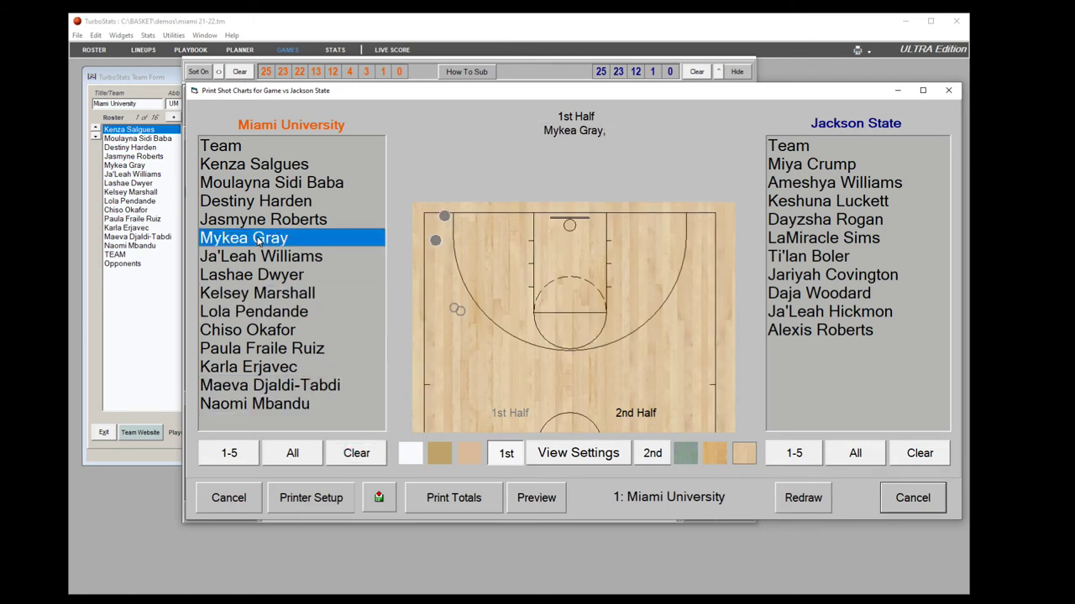
Start a live Gamecast of the game from the online posting options and open its webcast page in the browser
click(912, 498)
click(286, 338)
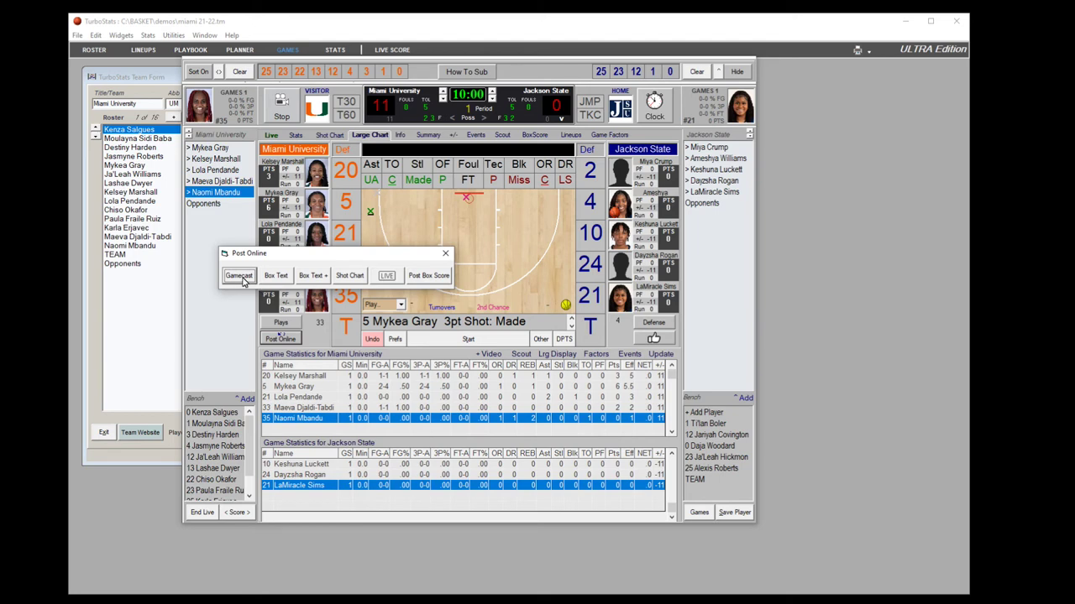
click(240, 276)
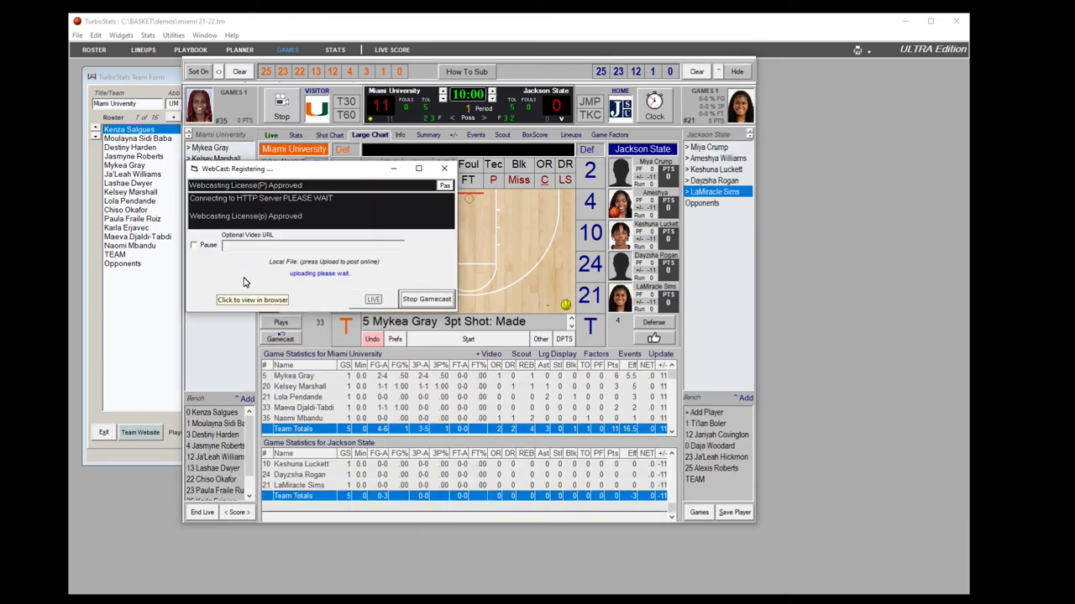
click(244, 281)
drag(673, 105, 520, 55)
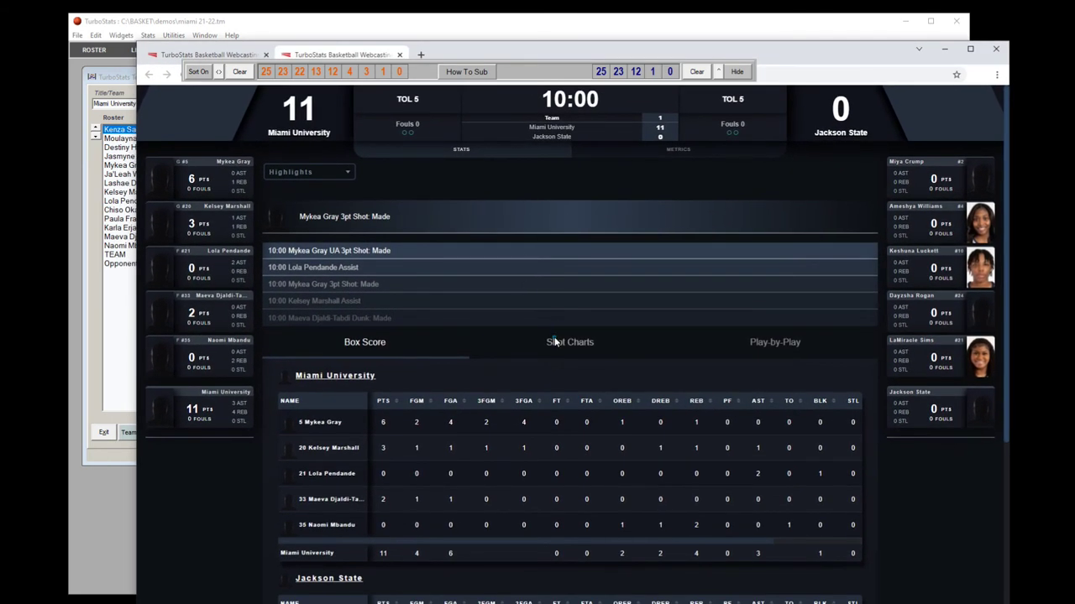
Examine both teams' shot locations in the webcast page's Shot Charts section
click(554, 343)
scroll(556, 289, down, 1)
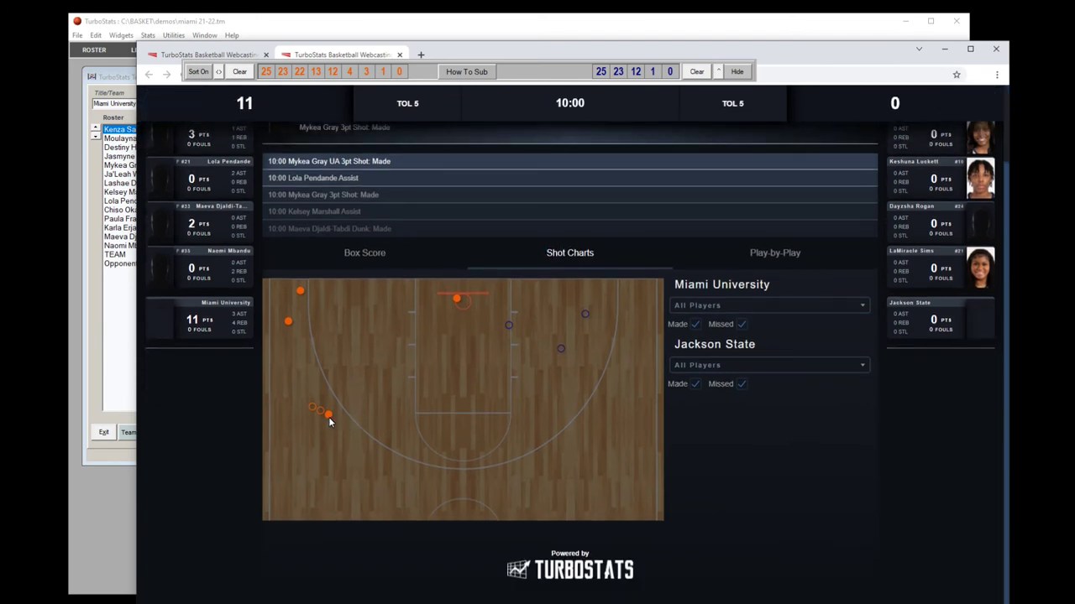
scroll(467, 213, up, 1)
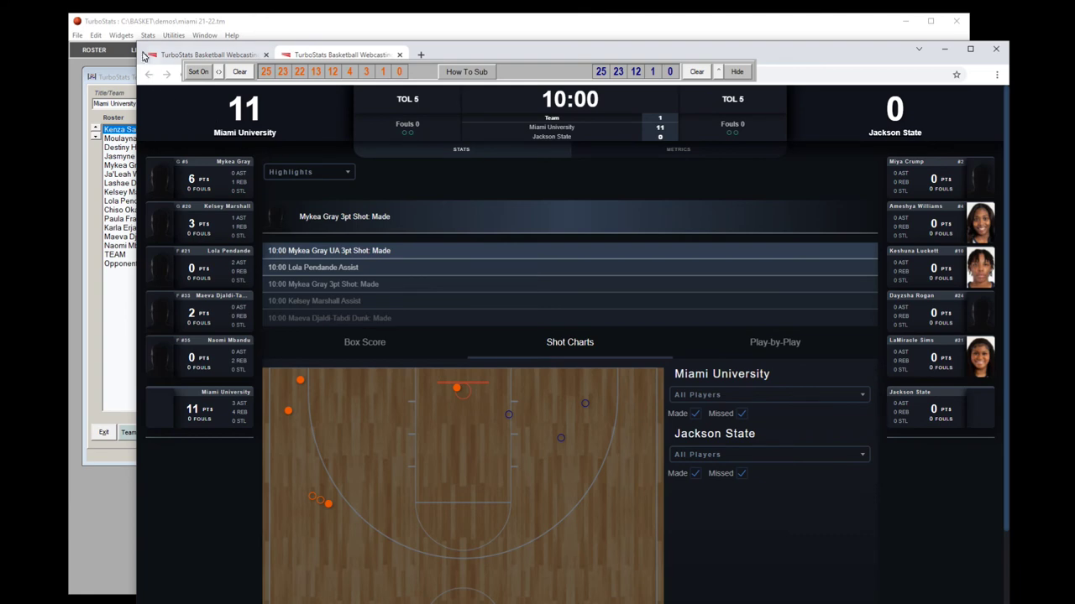
Shrink the browser window beside live scoring, reload the webcast and look through its box score in the compact layout
drag(136, 42, 705, 144)
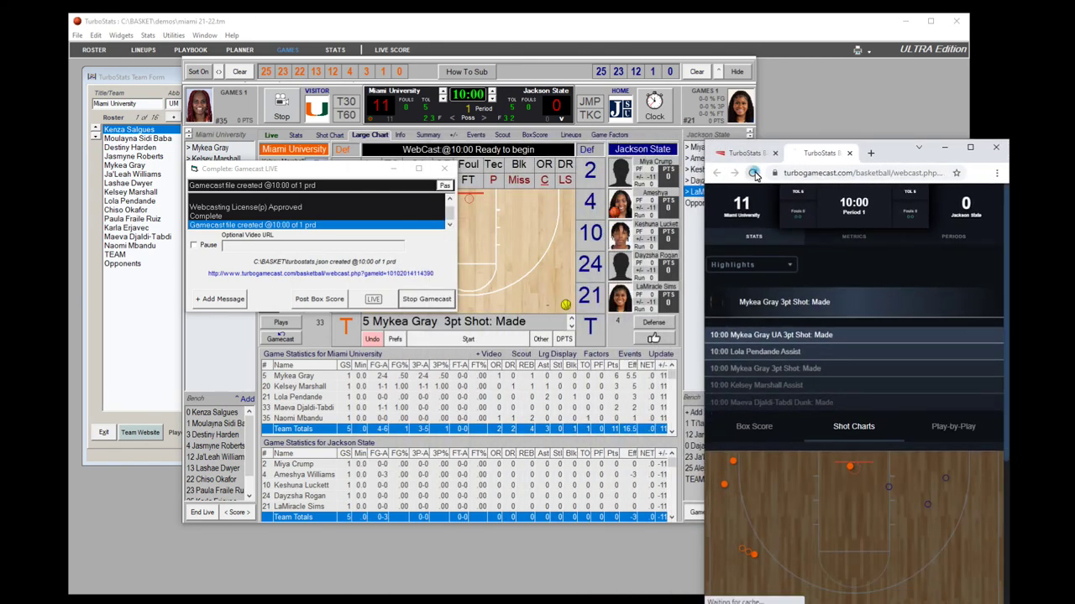
scroll(839, 281, down, 10)
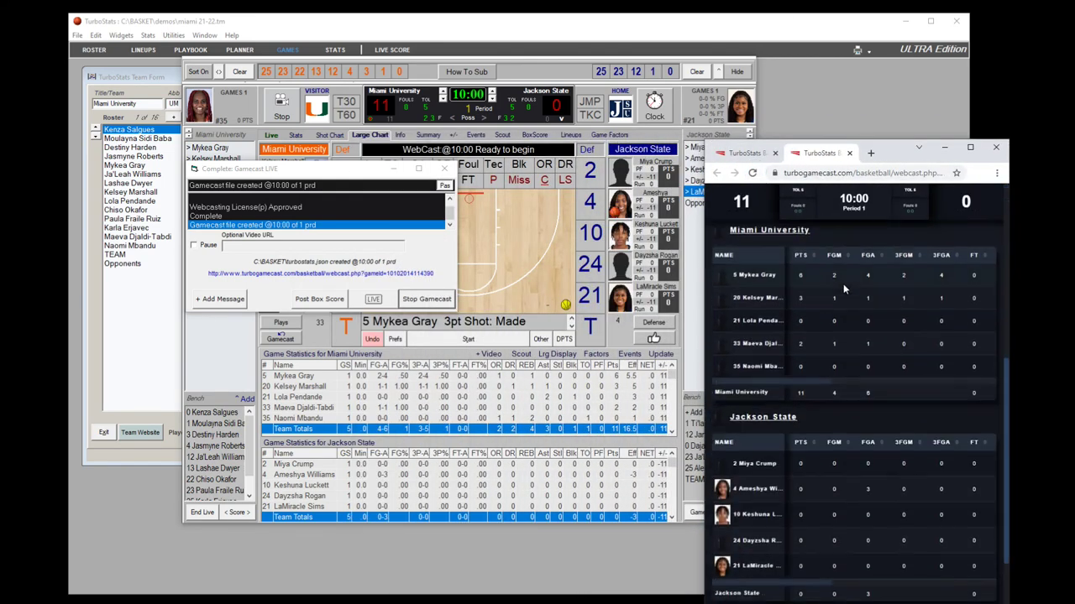
scroll(843, 277, up, 10)
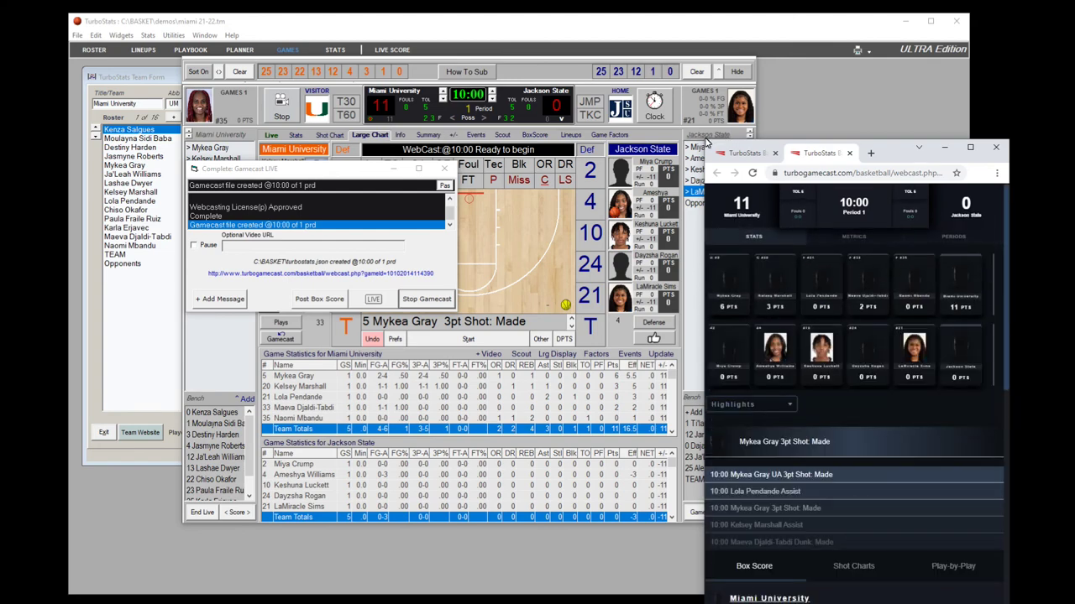
Enlarge the browser window again and review the webcast's Shot Charts in the wide layout
drag(704, 143, 47, 81)
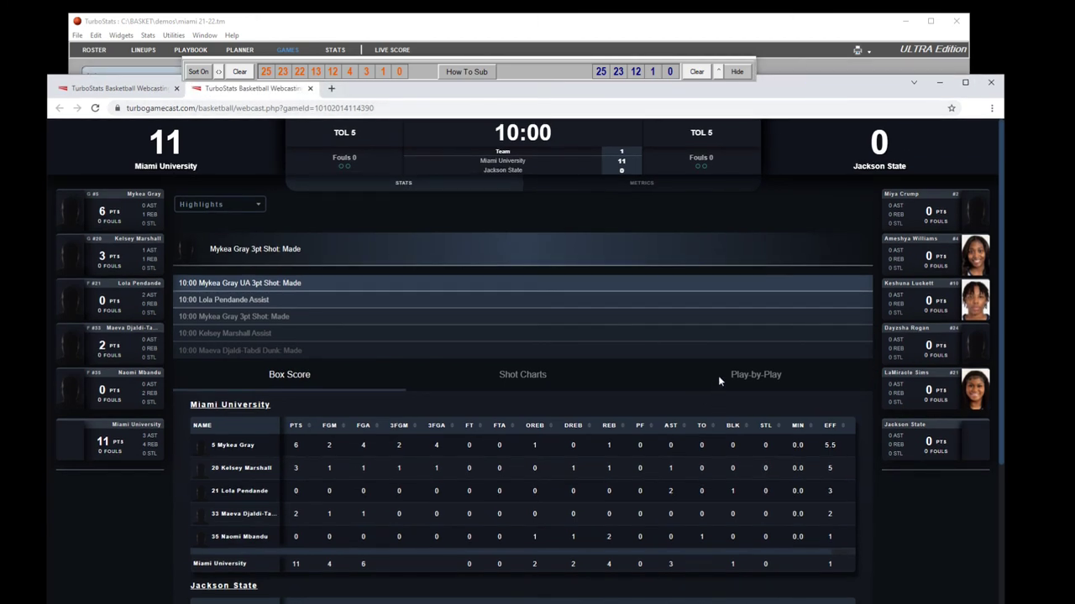
click(529, 375)
scroll(565, 407, down, 2)
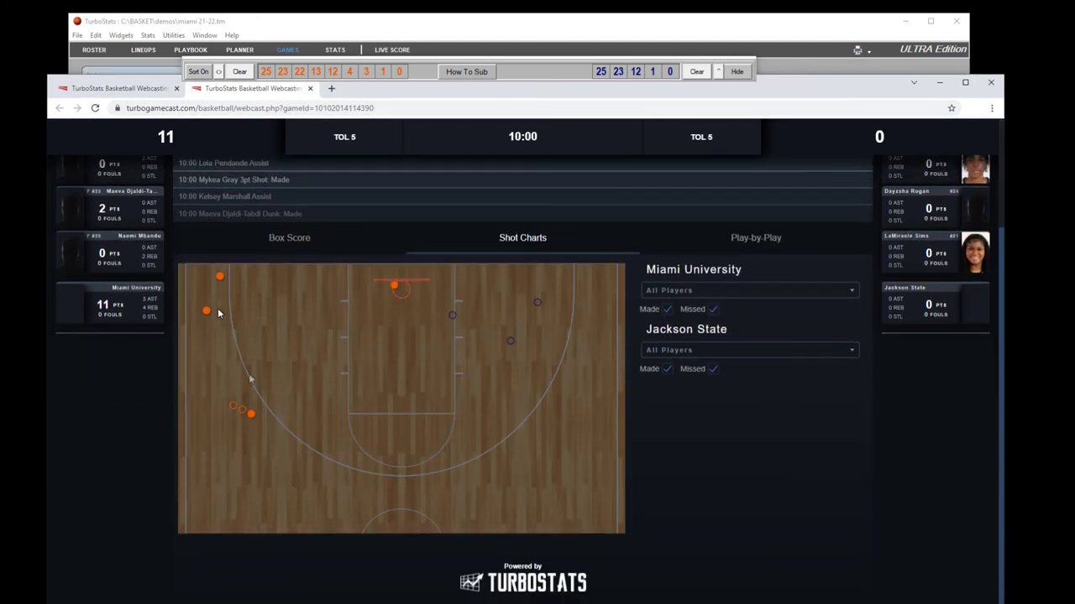
scroll(327, 344, up, 2)
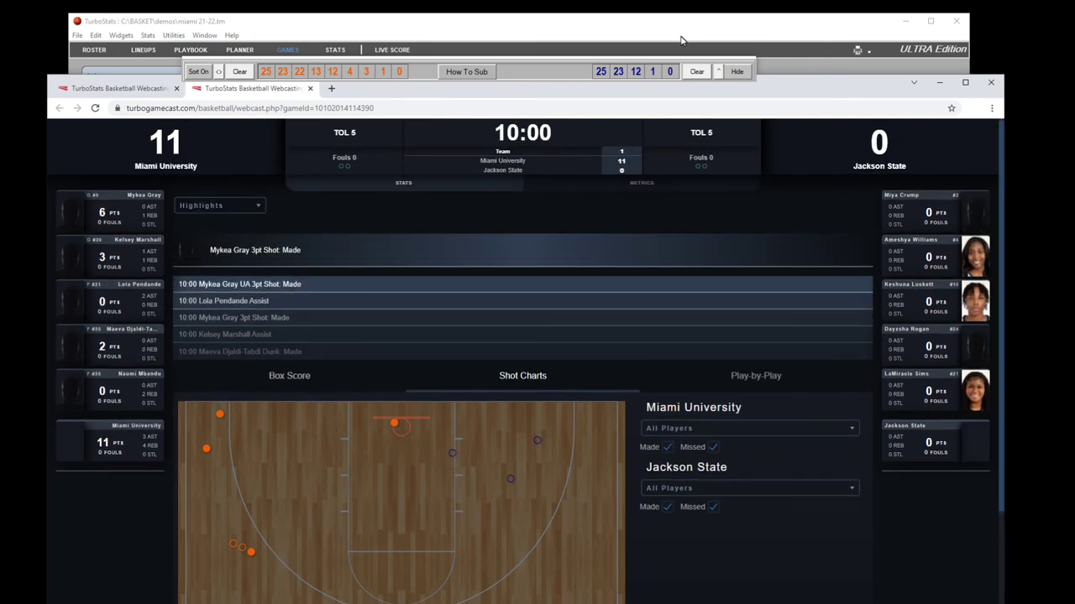
Minimize the webcast browser and the Gamecast status window to get back to live scoring
drag(864, 83, 892, 91)
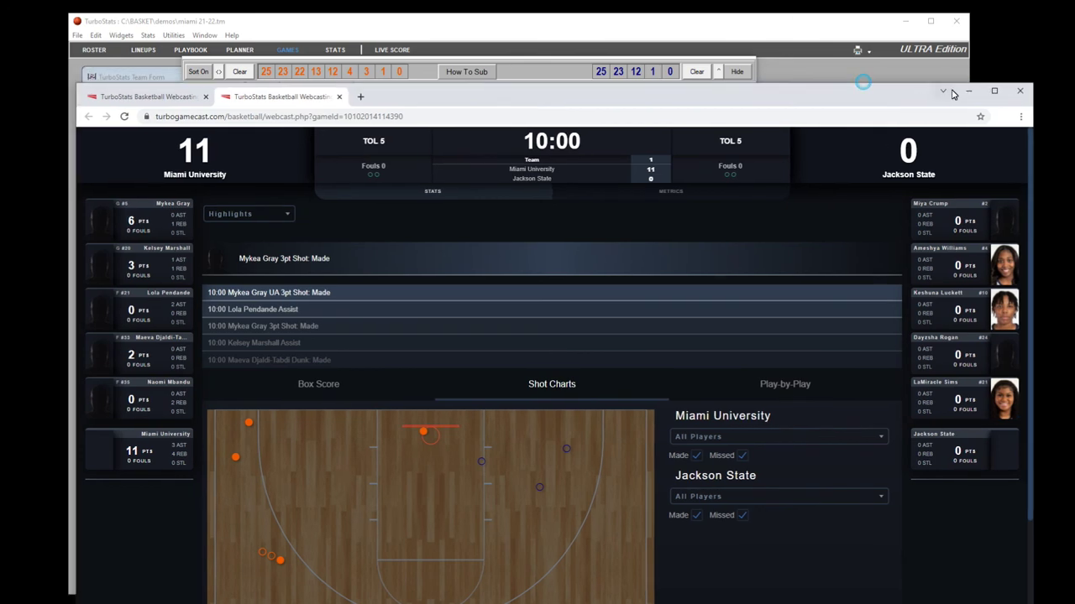
click(968, 90)
drag(330, 172, 227, 107)
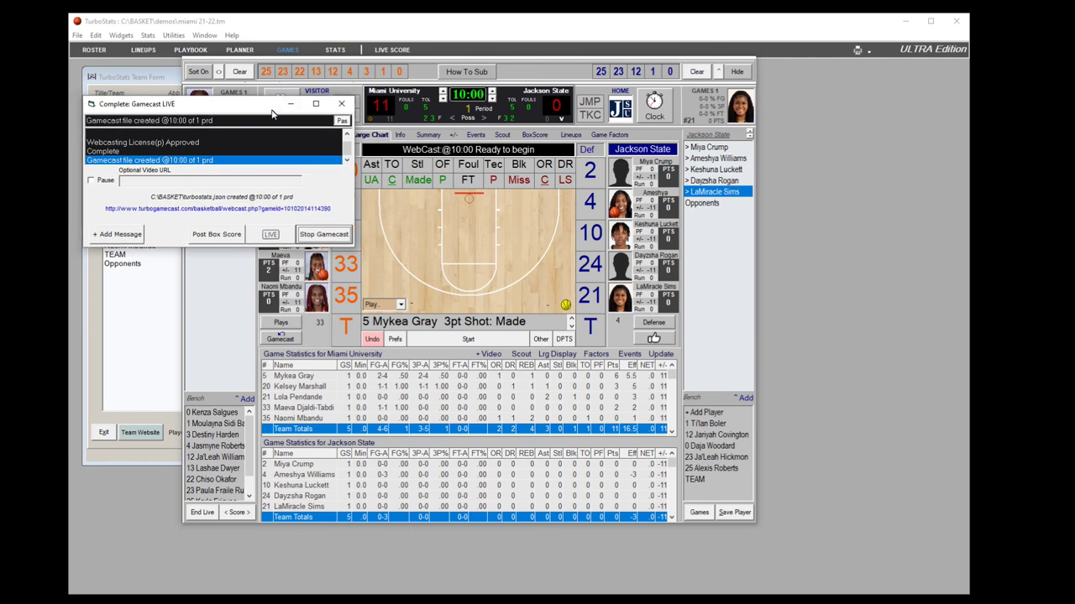
click(290, 103)
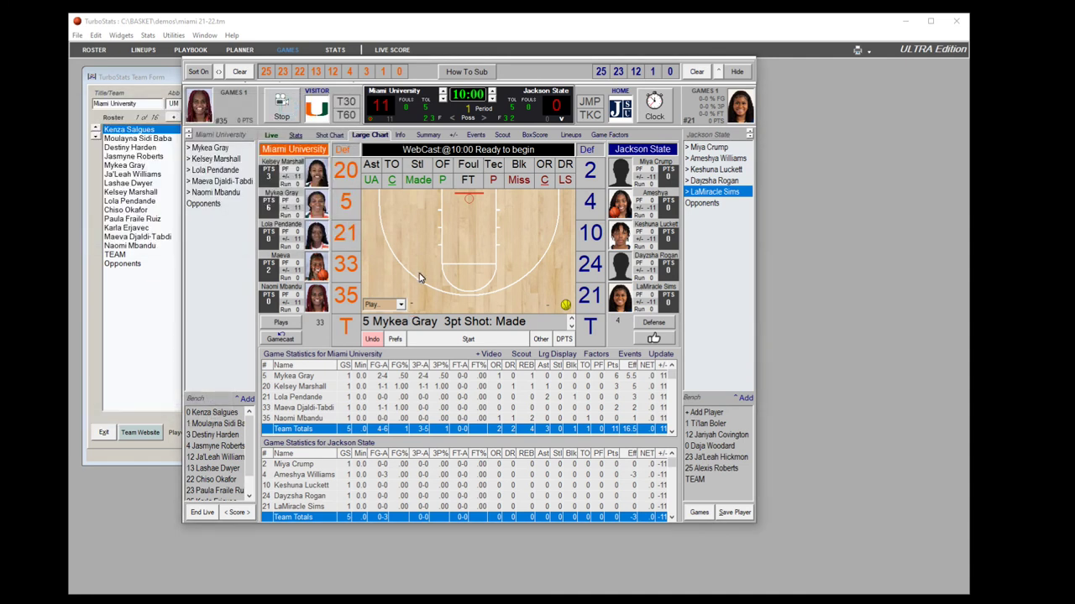
Record a made 3-point shot near the sideline by Miami's number 35 on the 4 Out play, with number 20 assisting
click(349, 301)
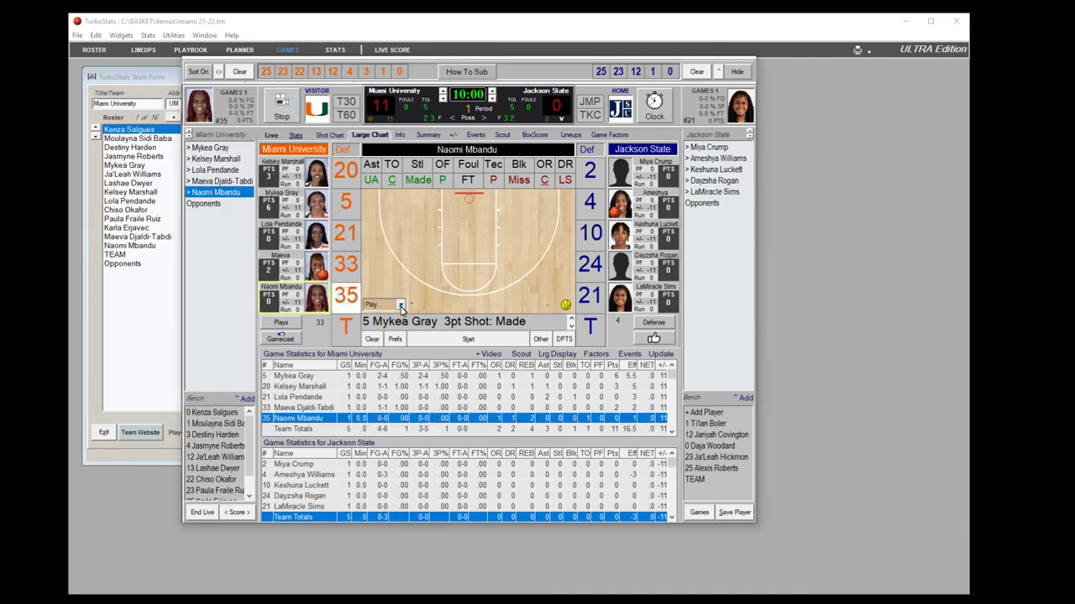
click(382, 304)
click(382, 336)
click(368, 228)
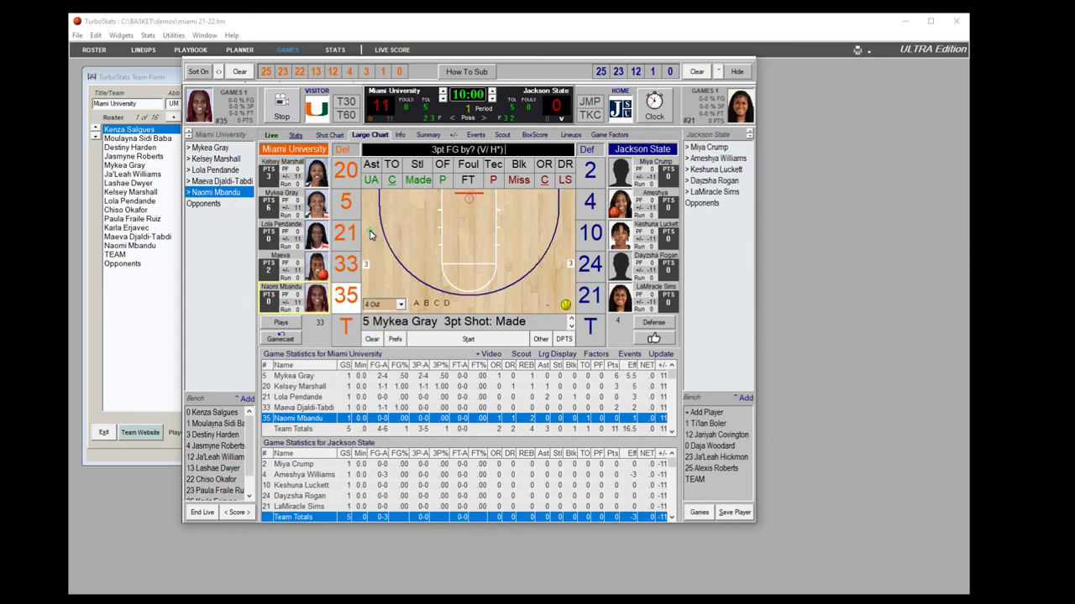
click(344, 176)
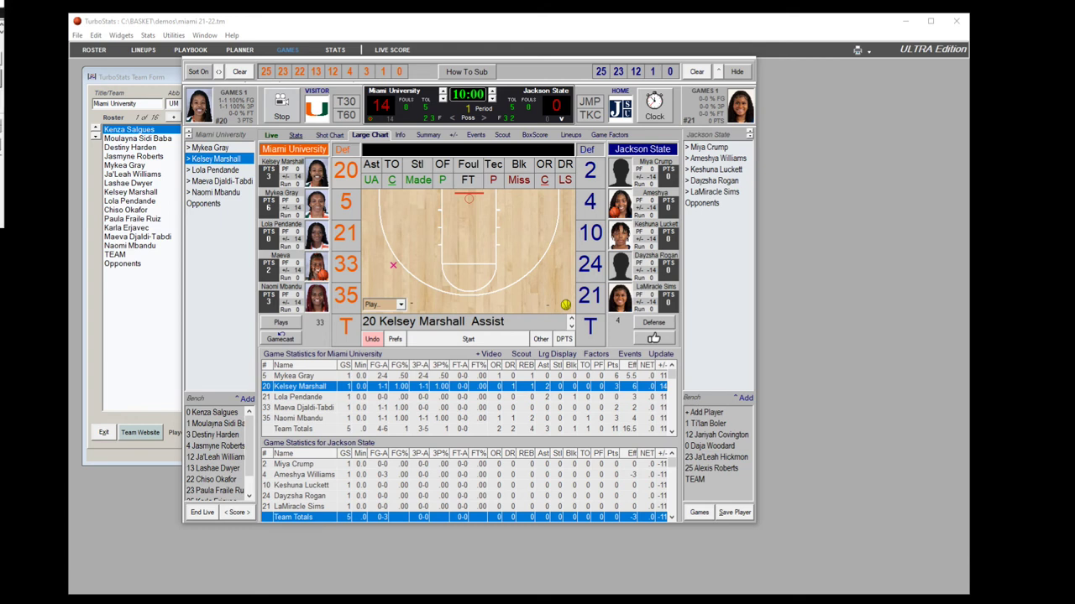
Bring the broadcast window into full view, open its Gamecast page to check the update, and close that duplicate page
drag(6, 7, 59, 128)
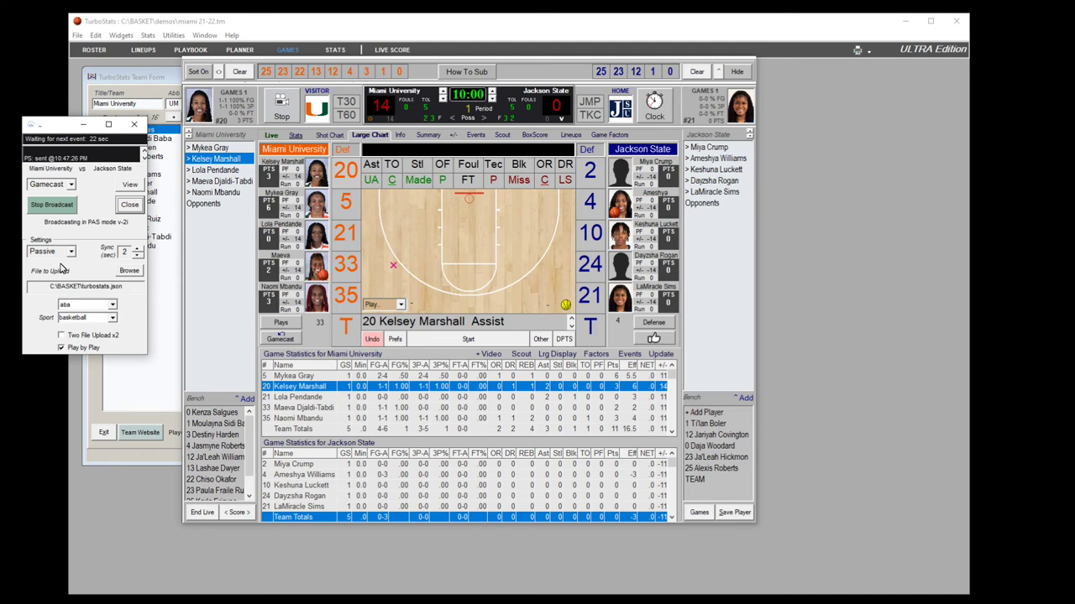
click(122, 184)
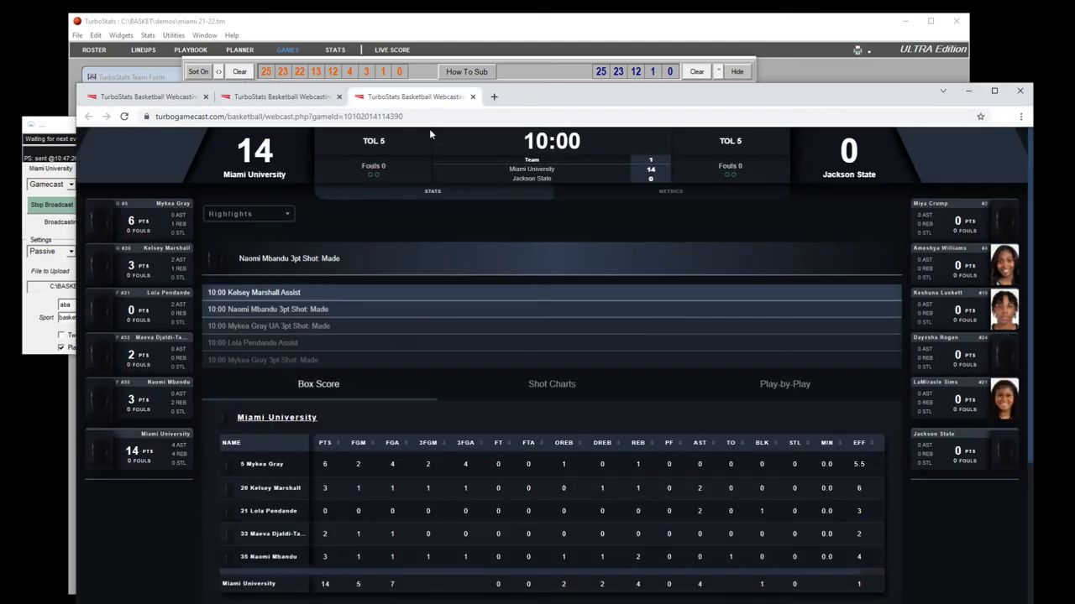
click(472, 97)
View the StatBoard and Stat&Photos displays of the game from the broadcast window
click(57, 130)
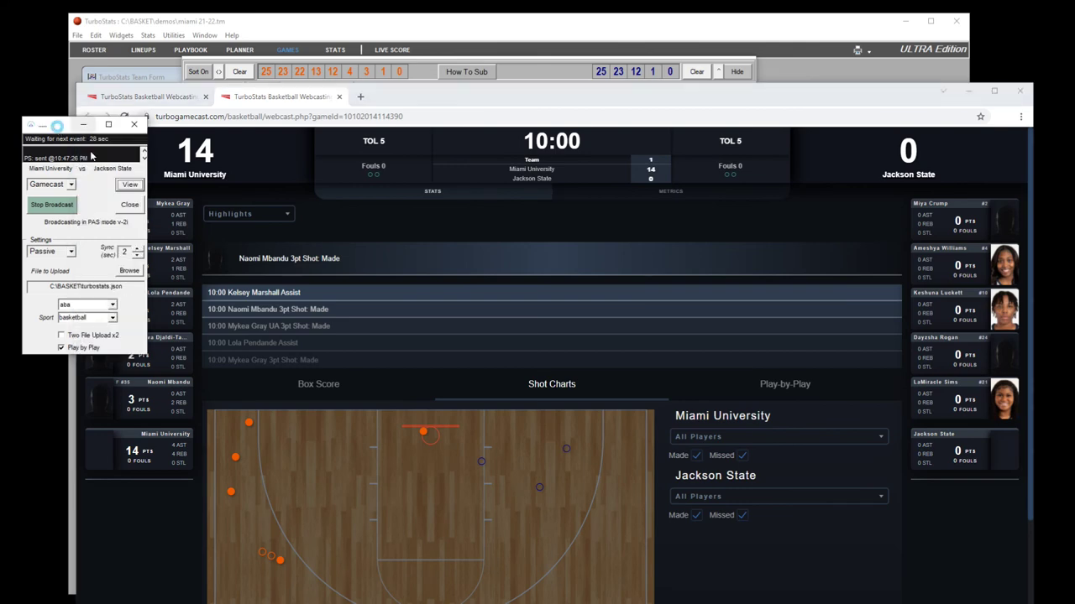
click(71, 184)
click(44, 214)
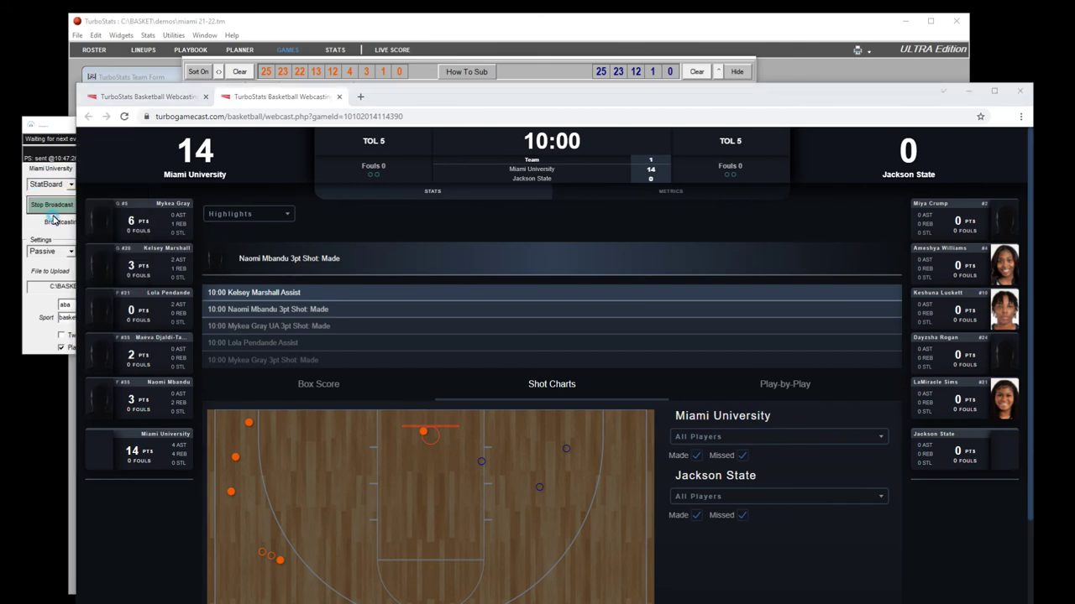
click(73, 125)
click(70, 184)
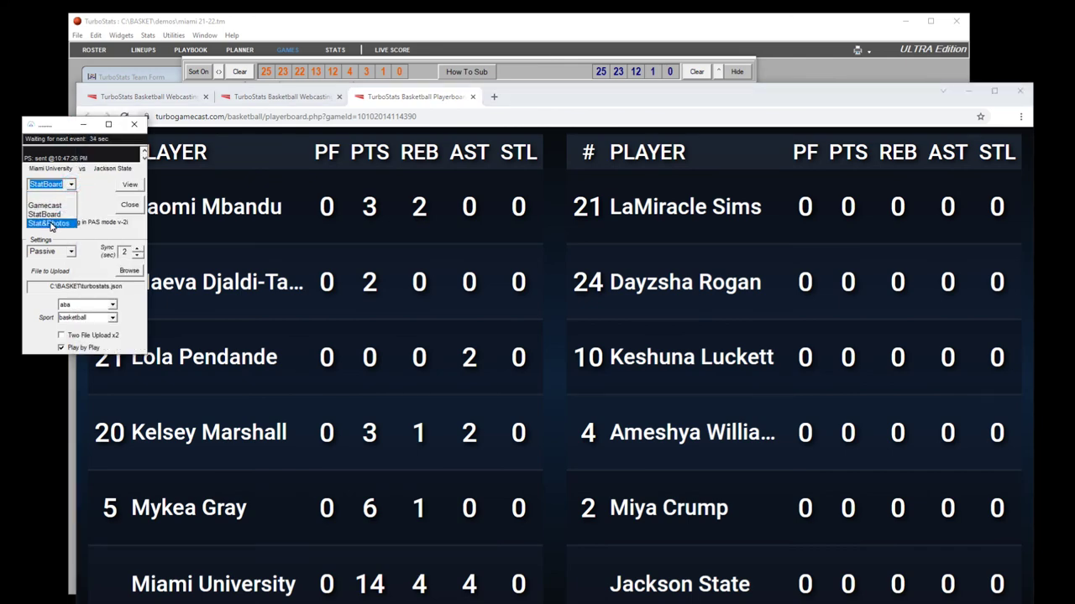
click(48, 223)
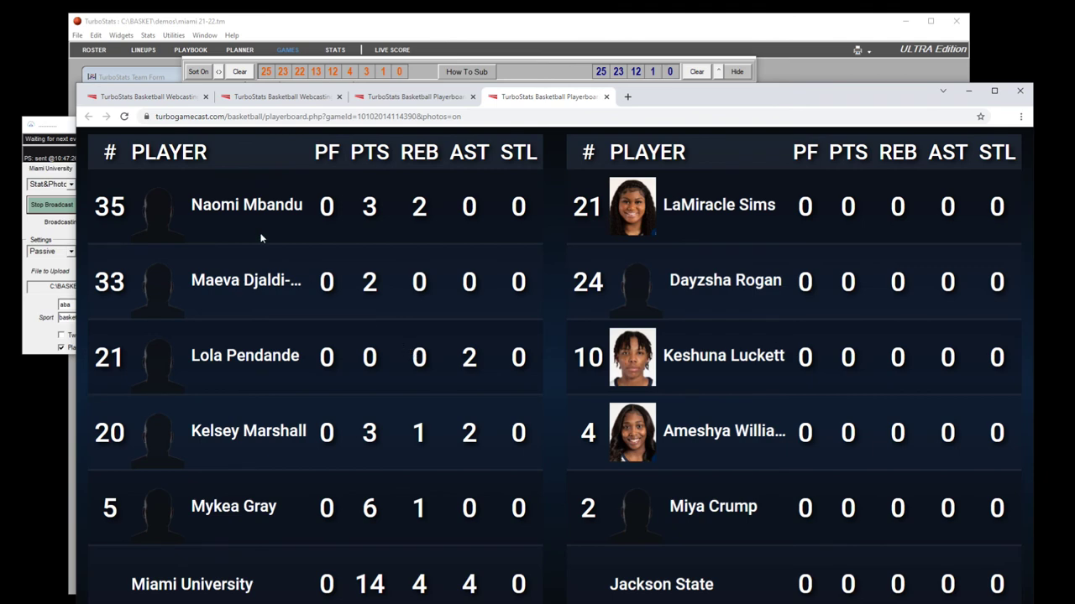
Close both player board pages and the webcast browser, and move the live scoring window lower to uncover the team form
mouse_move(715, 96)
mouse_down()
mouse_move(724, 109)
mouse_move(724, 99)
mouse_up()
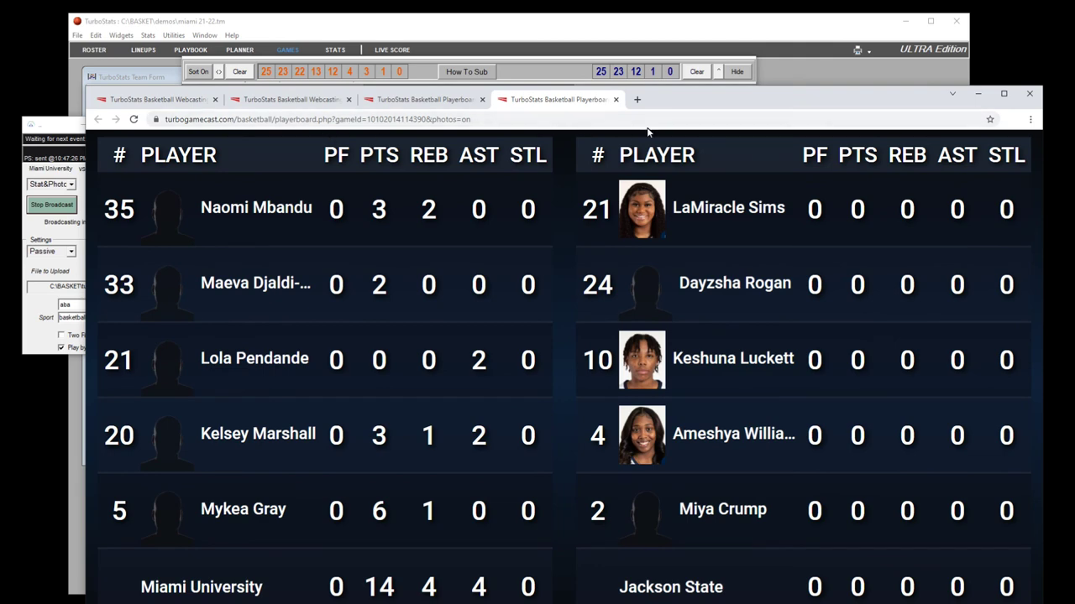
click(617, 99)
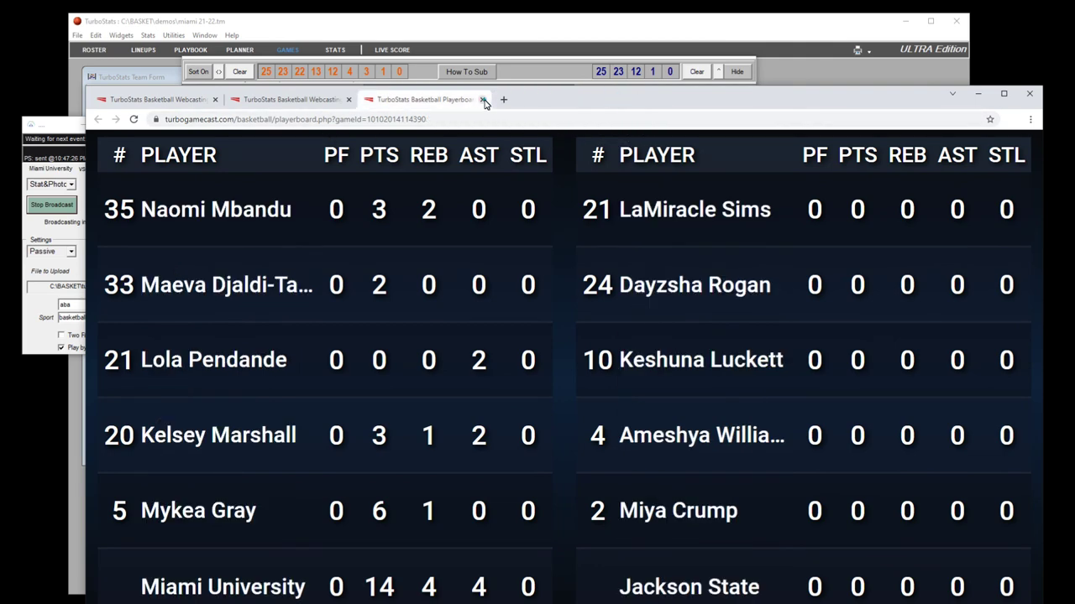
click(481, 100)
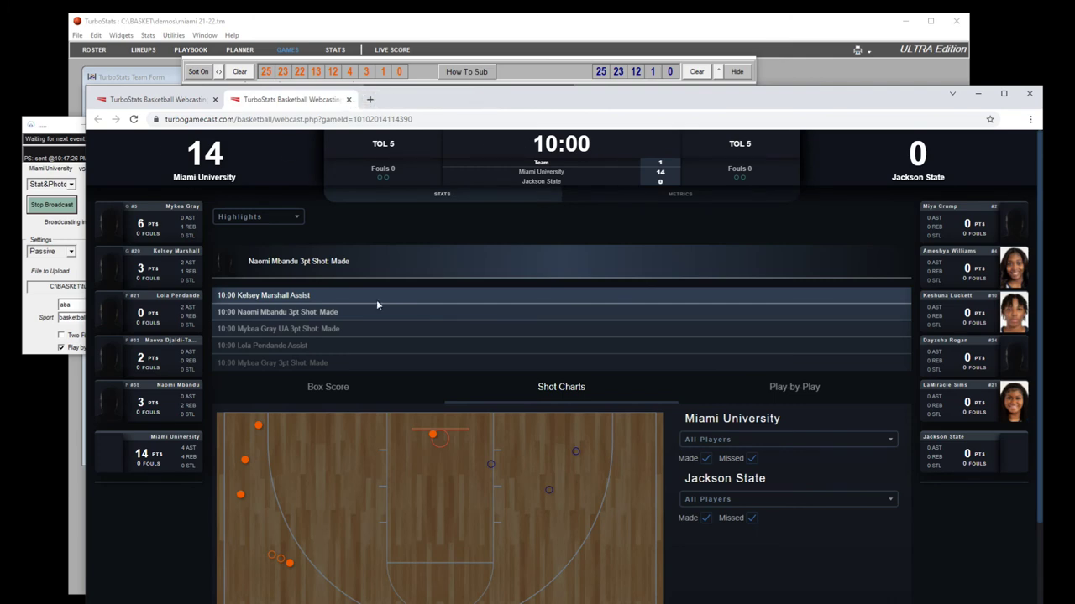
scroll(566, 279, down, 2)
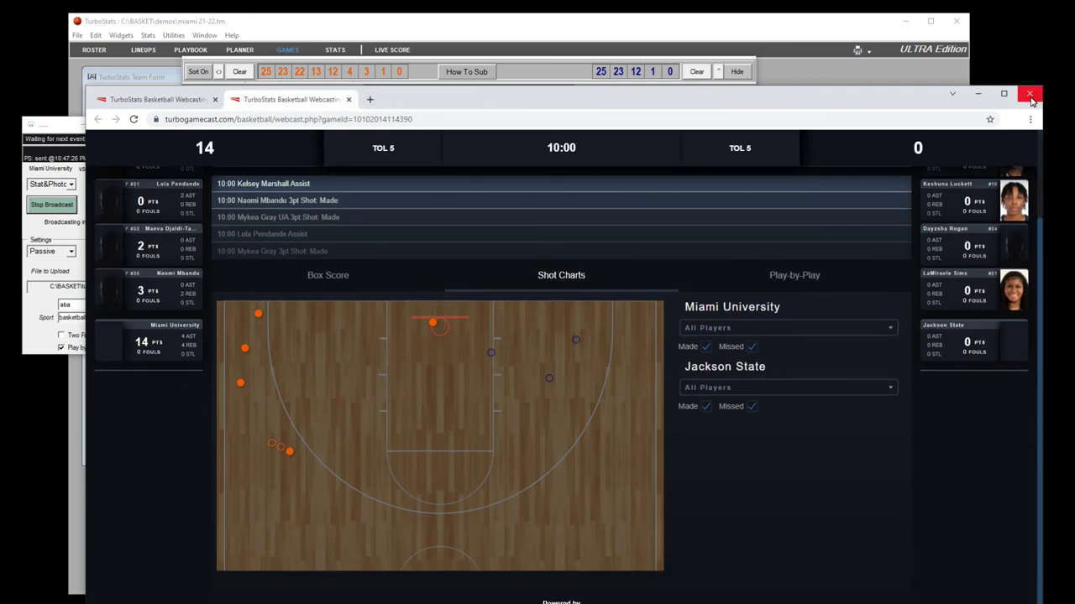
click(1029, 93)
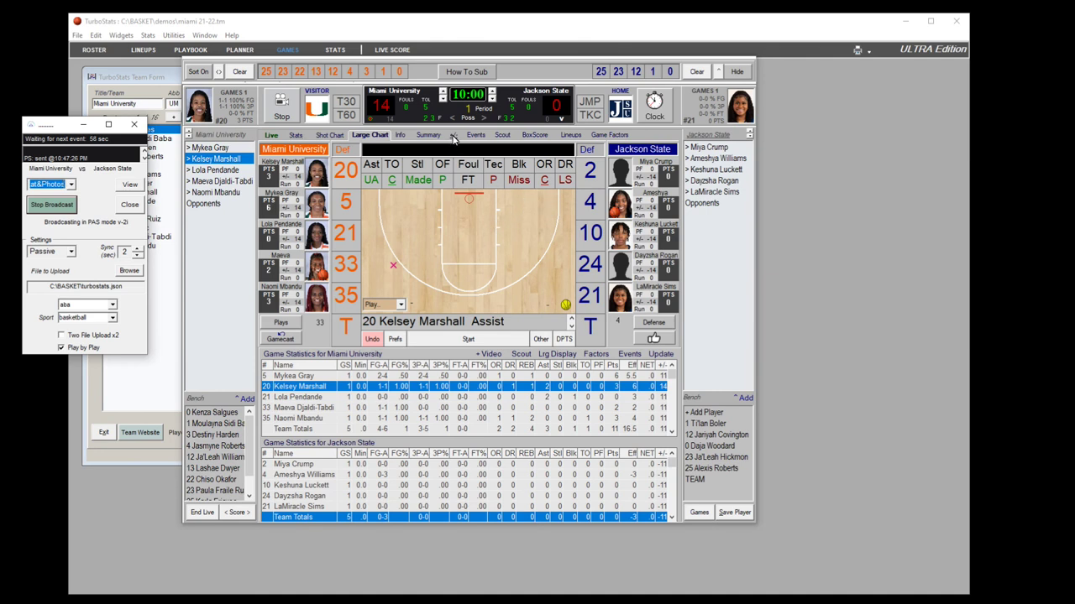
drag(427, 81, 449, 128)
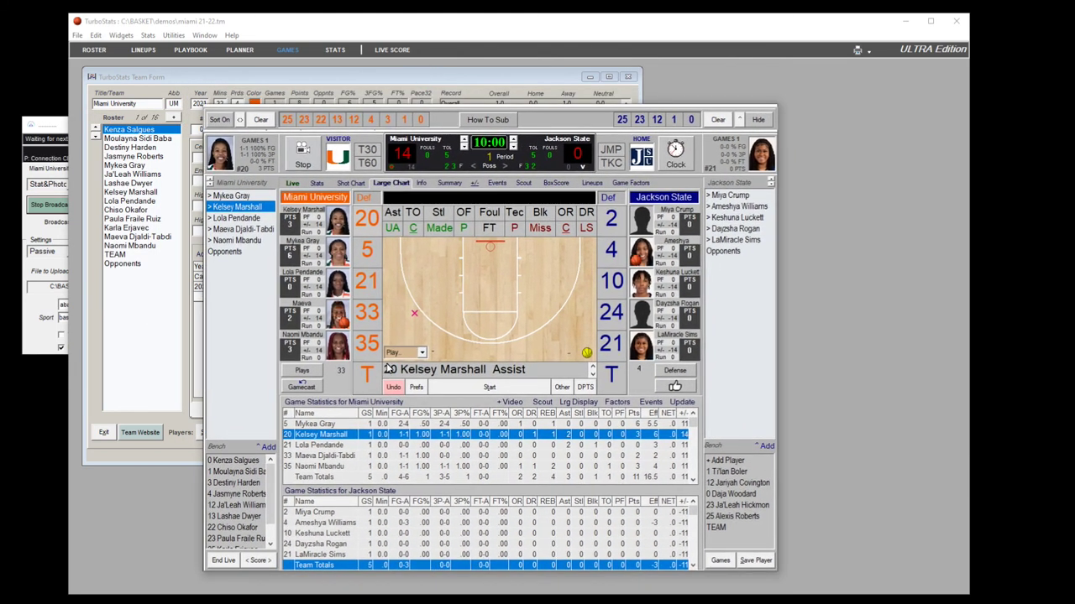
Examine the game factors comparing both teams within the live scoring window, leaving live scoring mode running
click(224, 560)
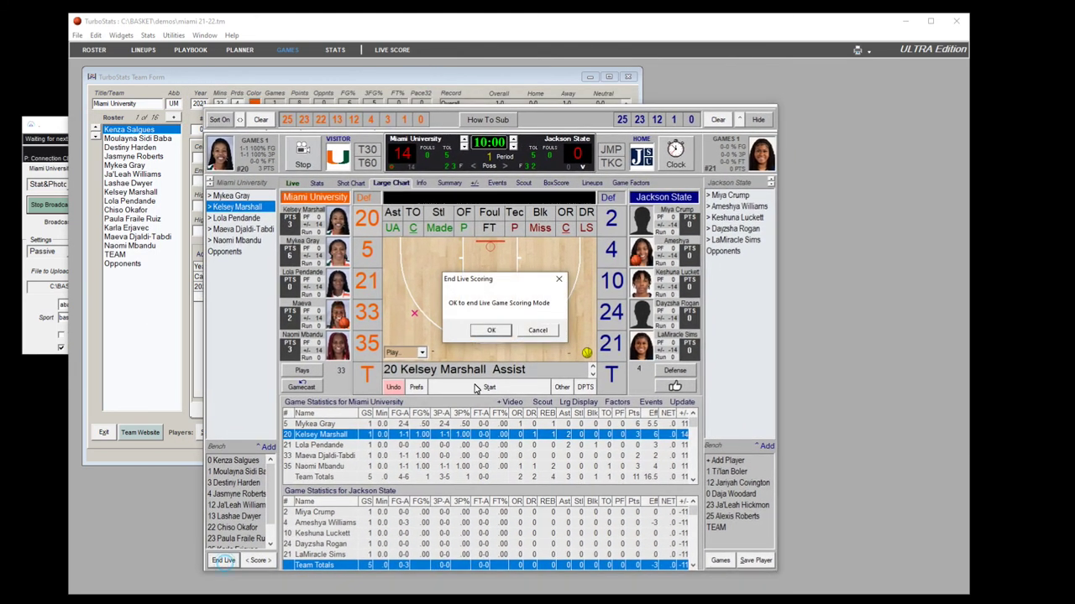
click(537, 331)
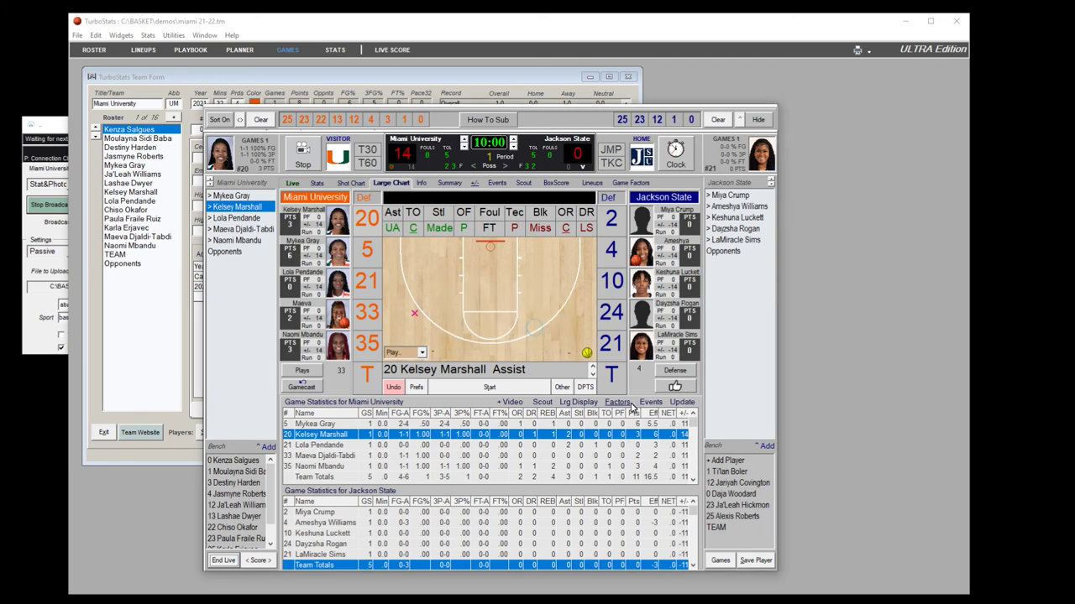
click(617, 402)
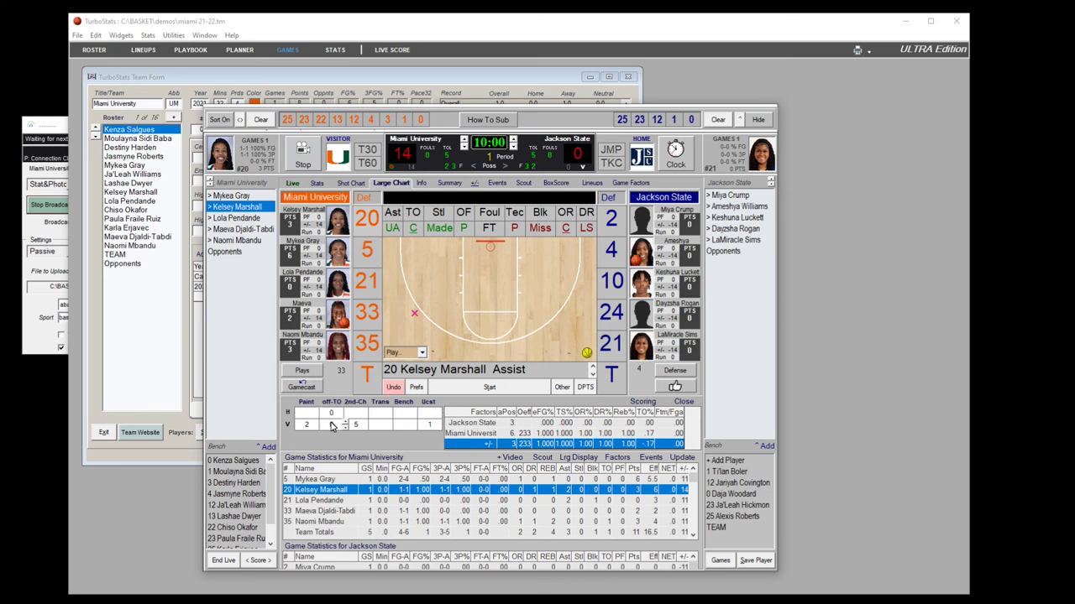
click(684, 402)
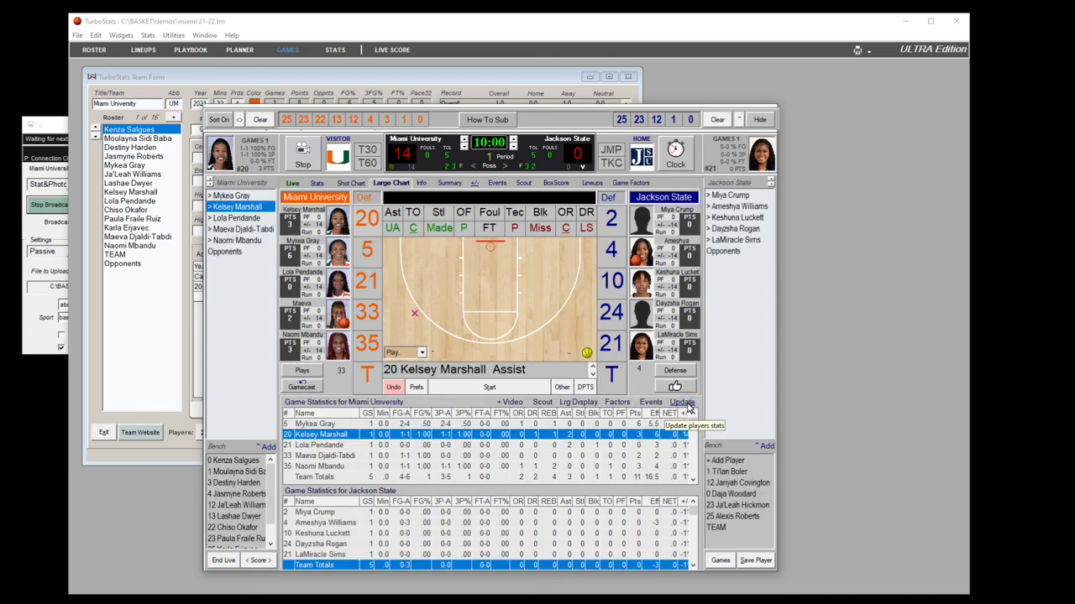
click(632, 185)
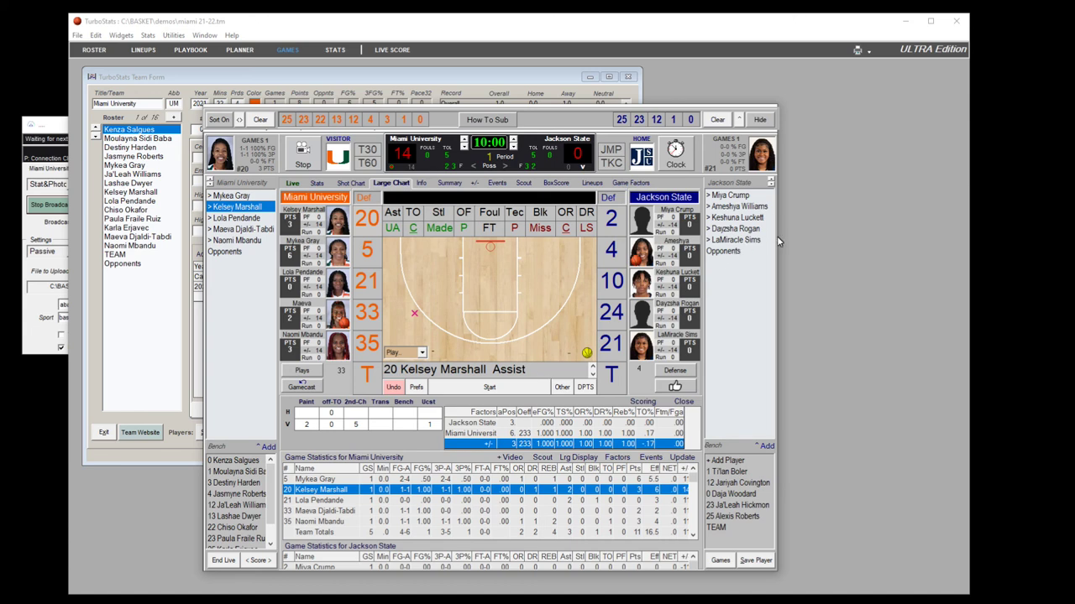
Widen the live scoring window to show the play scouting statistics beside the court, and rearrange the game factors and window position
drag(777, 236, 988, 243)
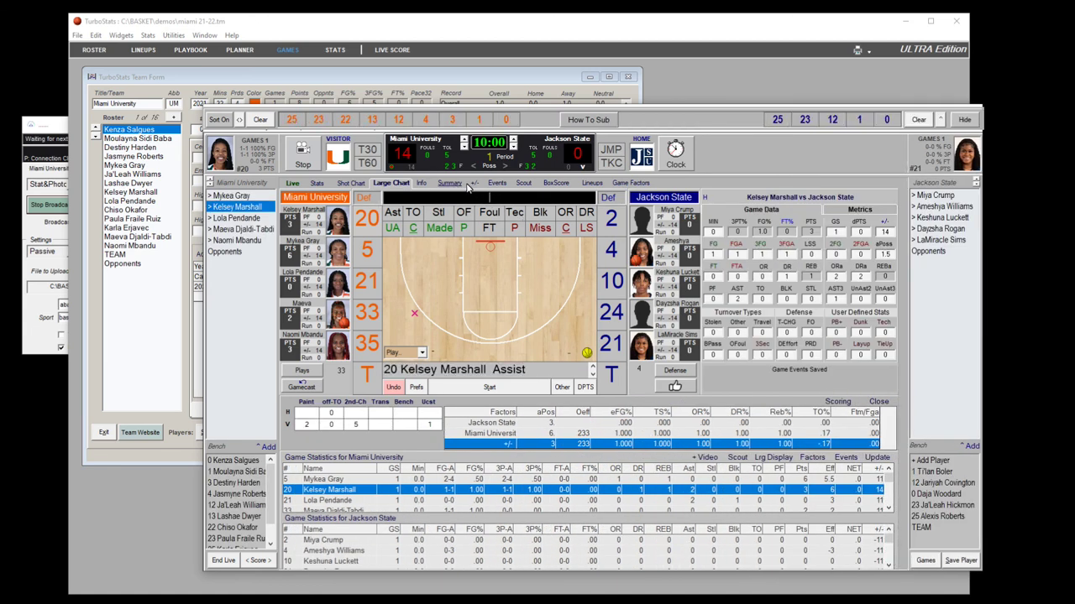
click(524, 183)
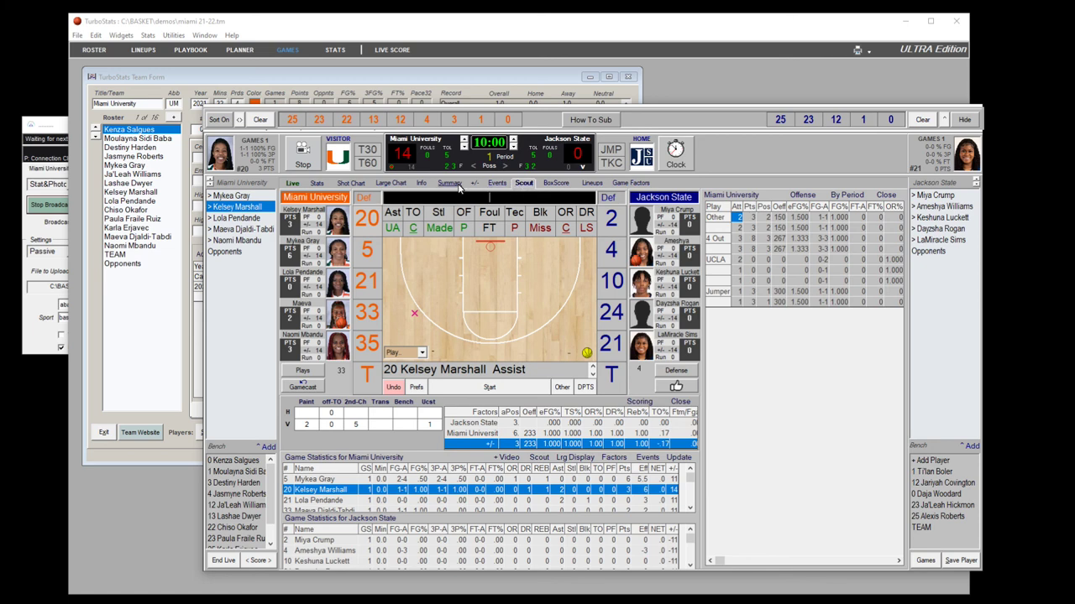
click(628, 184)
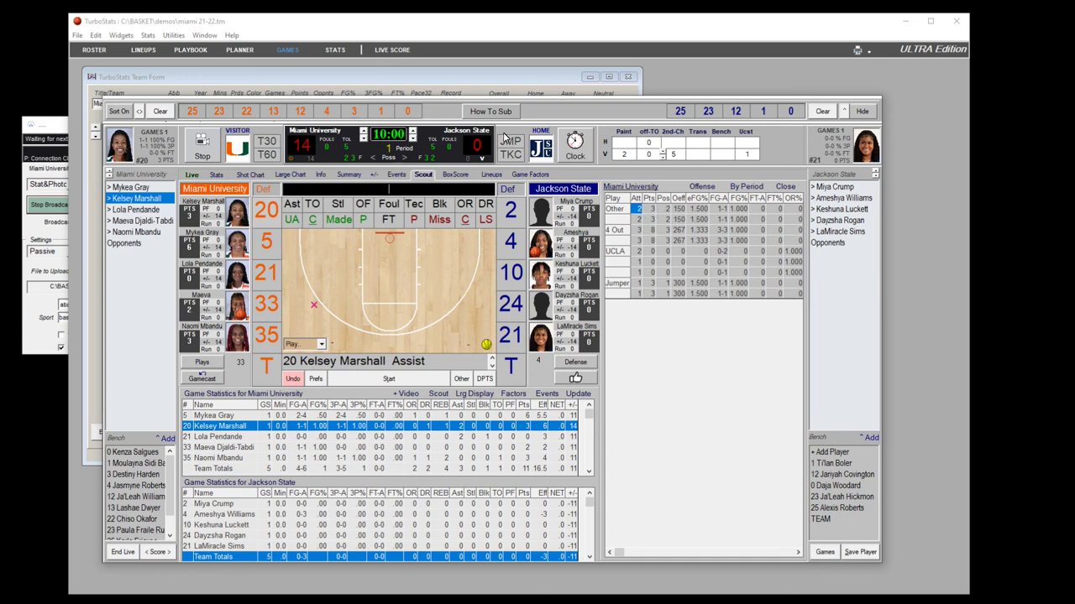
drag(573, 117, 647, 129)
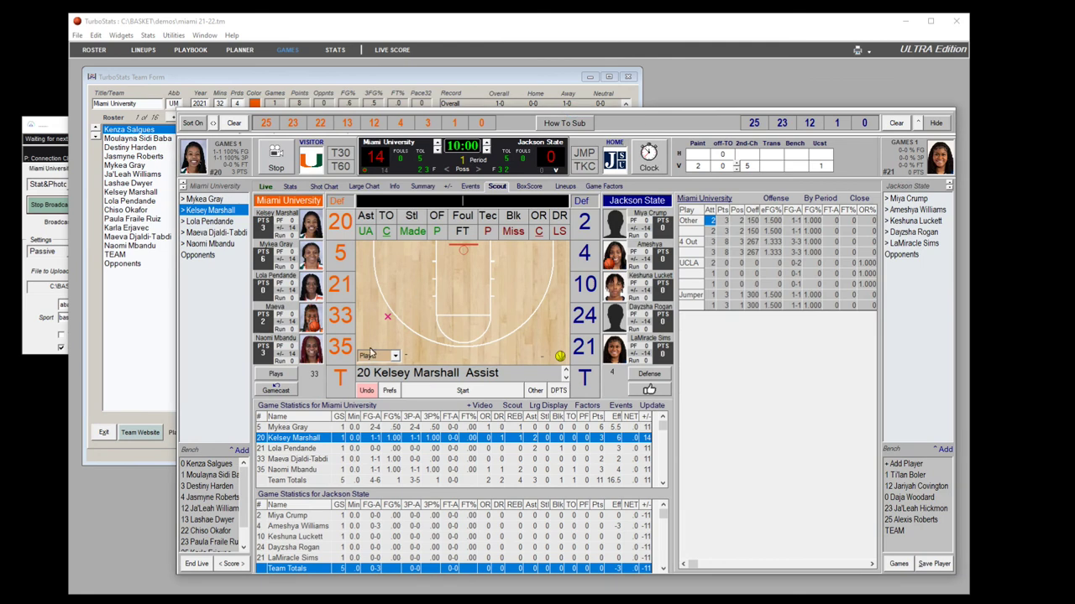
End live scoring mode for the Jackson State game and return to the game form
click(194, 563)
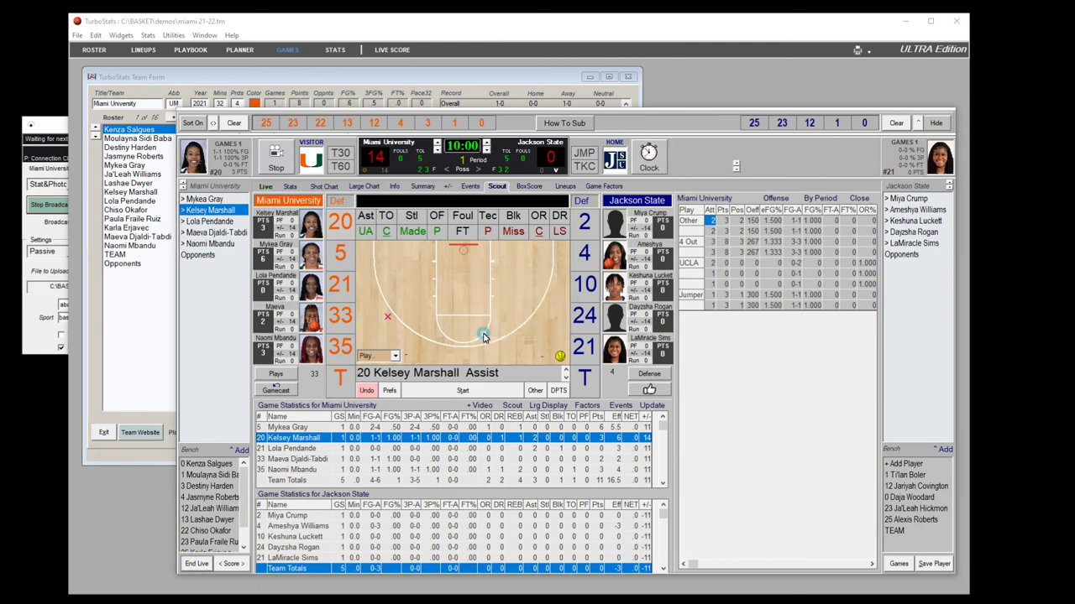
click(534, 339)
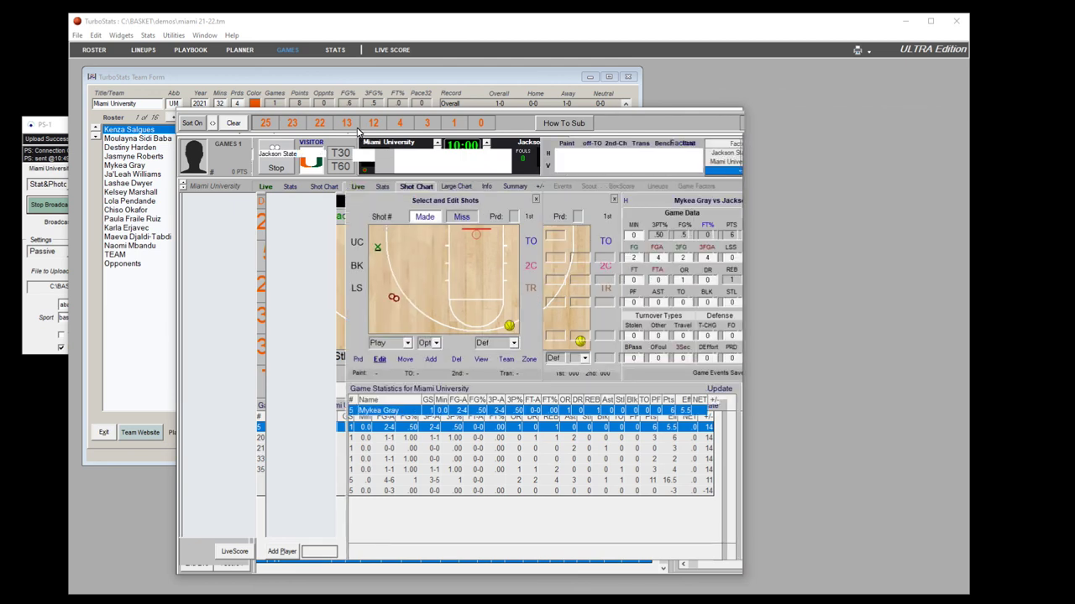
Compile the player combination report for all games with the default game range, view it, and close the report
click(285, 132)
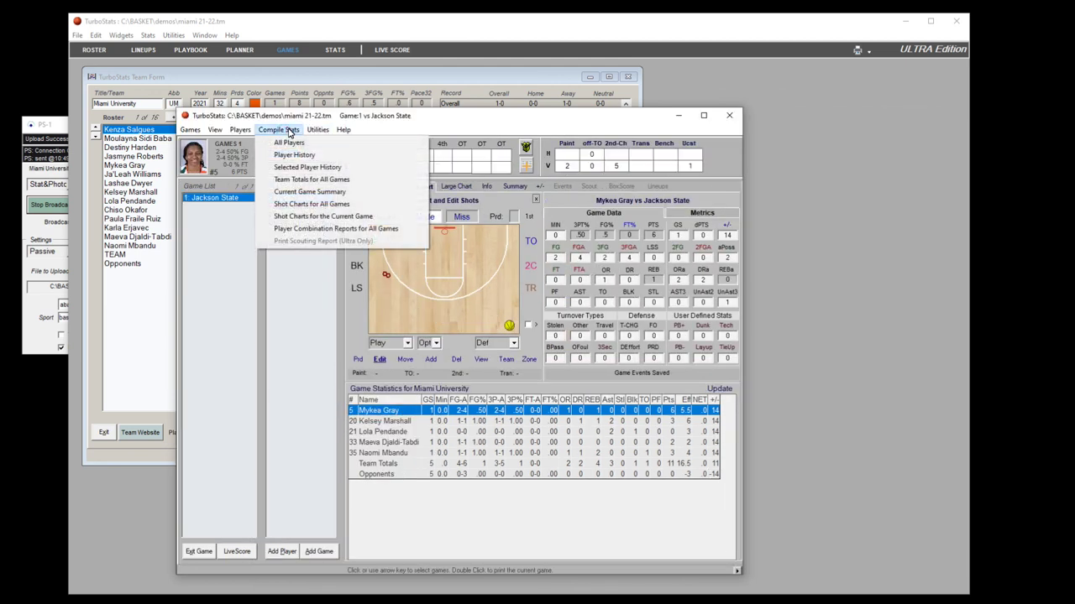
click(324, 230)
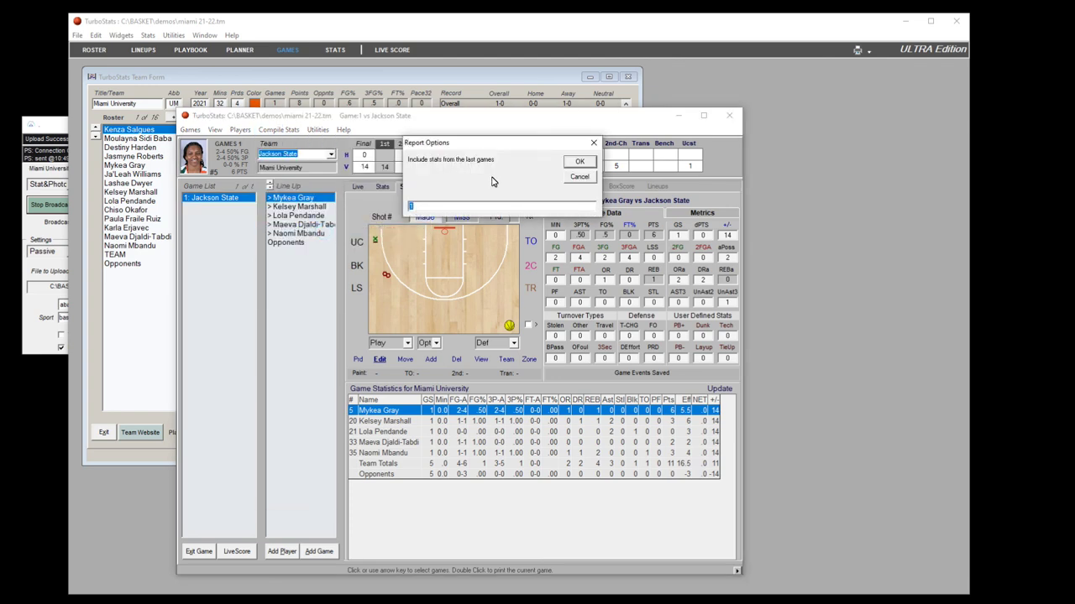
click(578, 163)
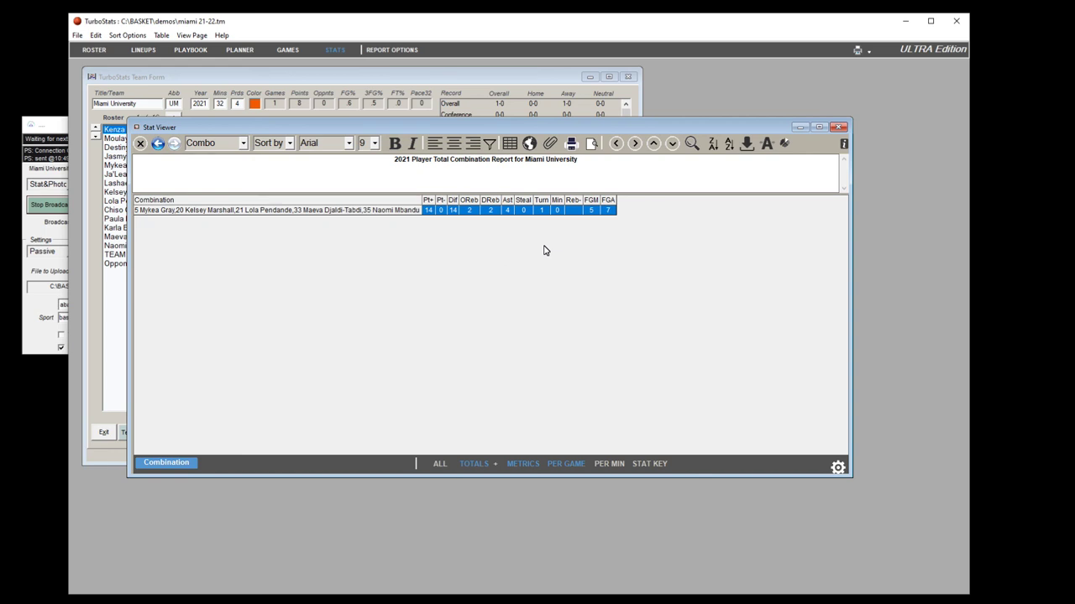
click(838, 127)
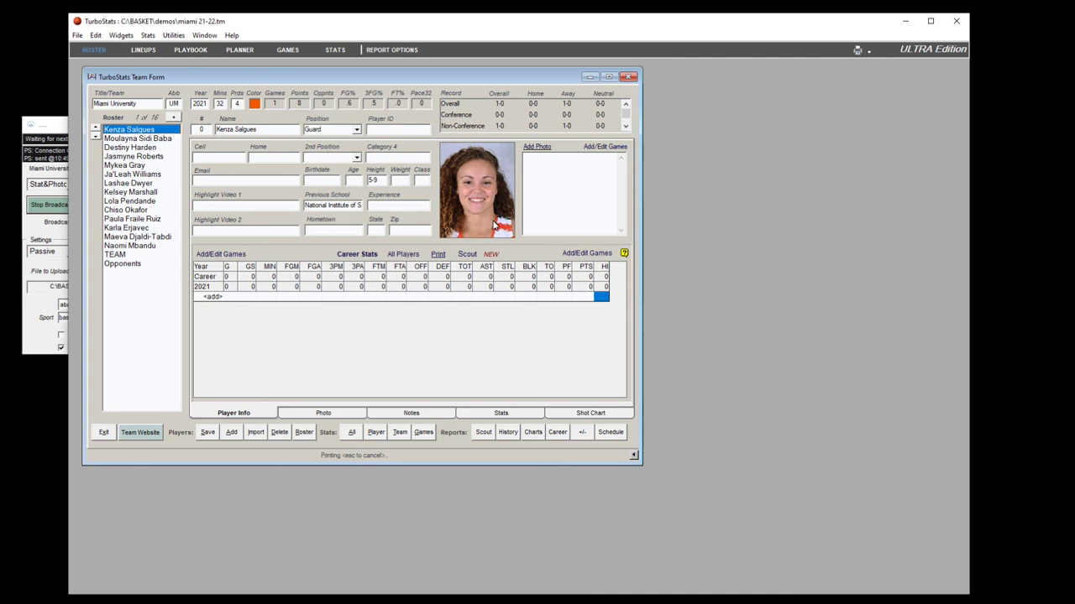
View the team's scouting report with its game and event filters collapsed, and close it along with the Miami University team form
click(482, 433)
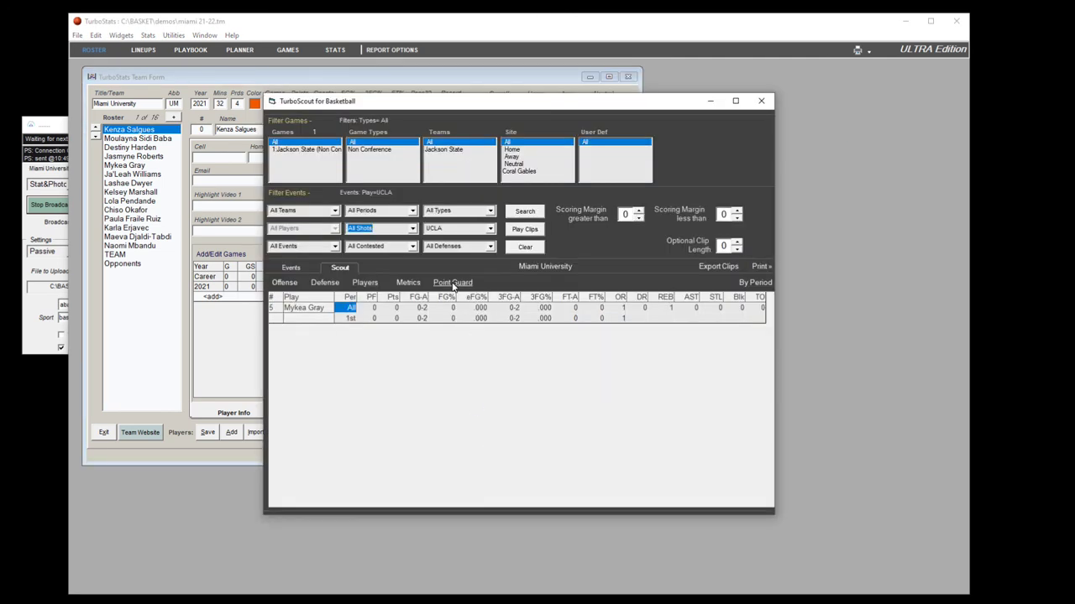
click(298, 192)
click(290, 122)
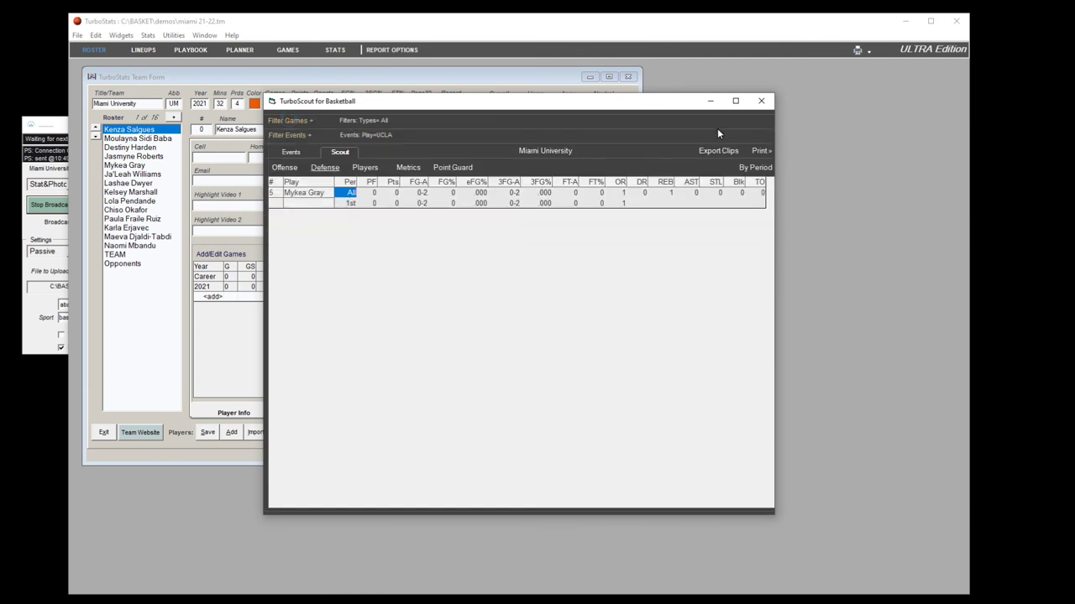
click(761, 101)
click(103, 433)
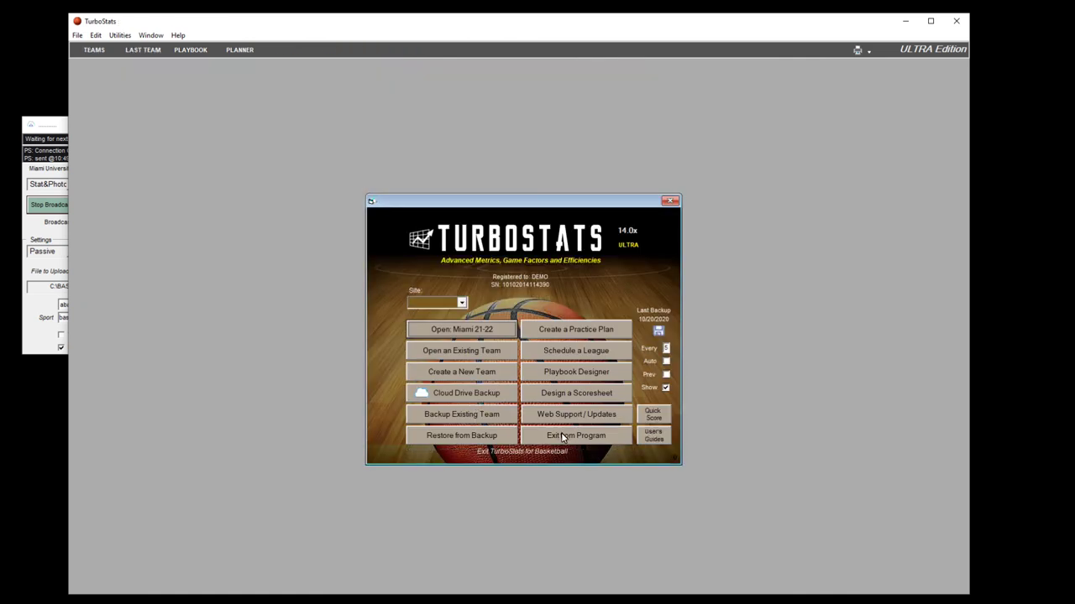